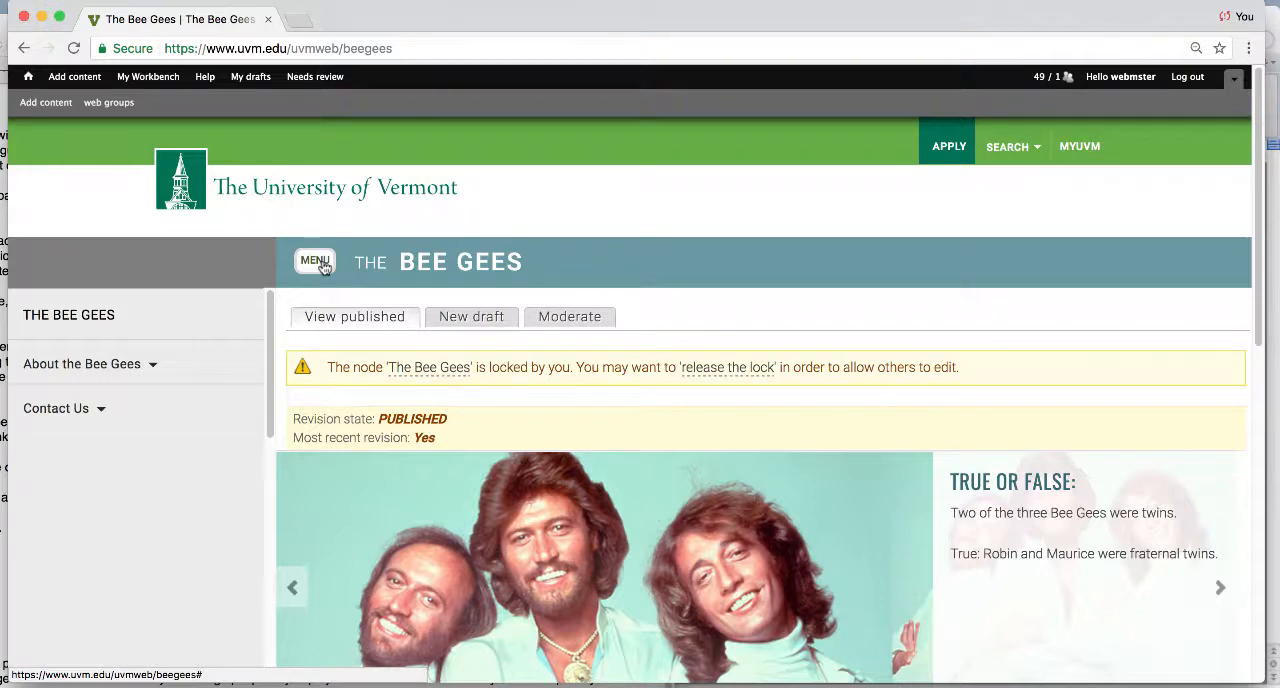
- Create a Basic interior page 1 titled "History of the Bee Gees" with The Bee Gees as its groups audience
click(318, 262)
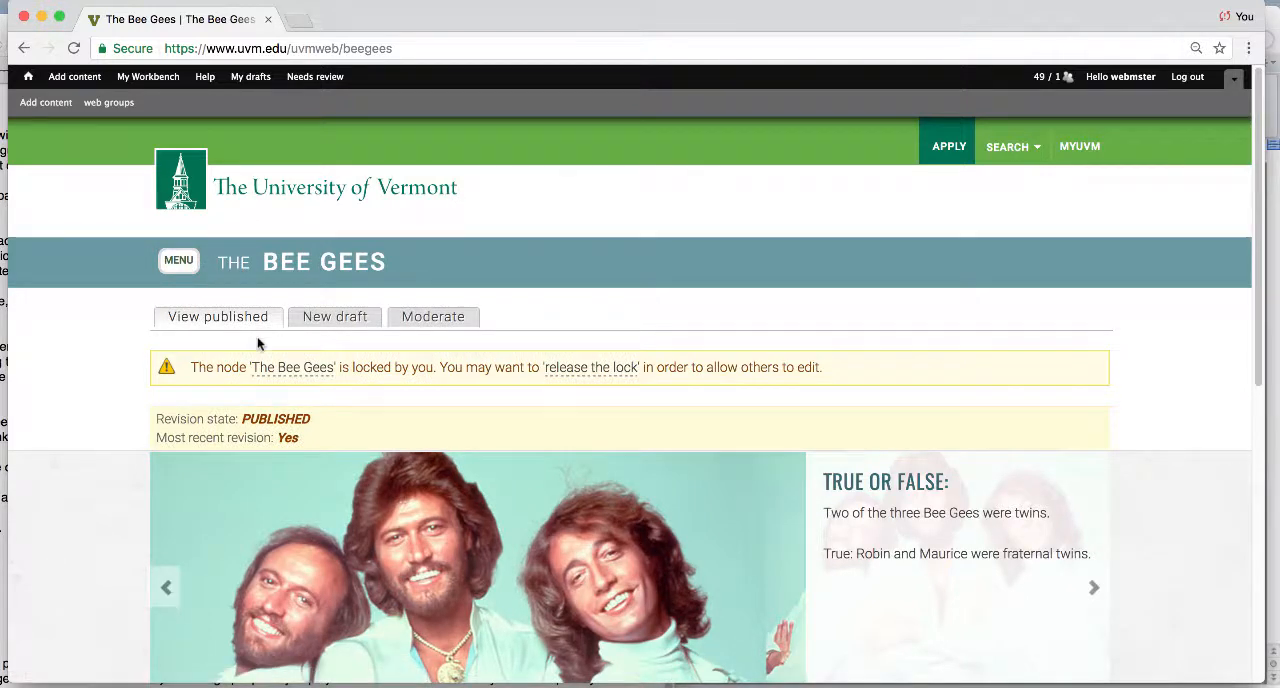
mouse_move(71, 77)
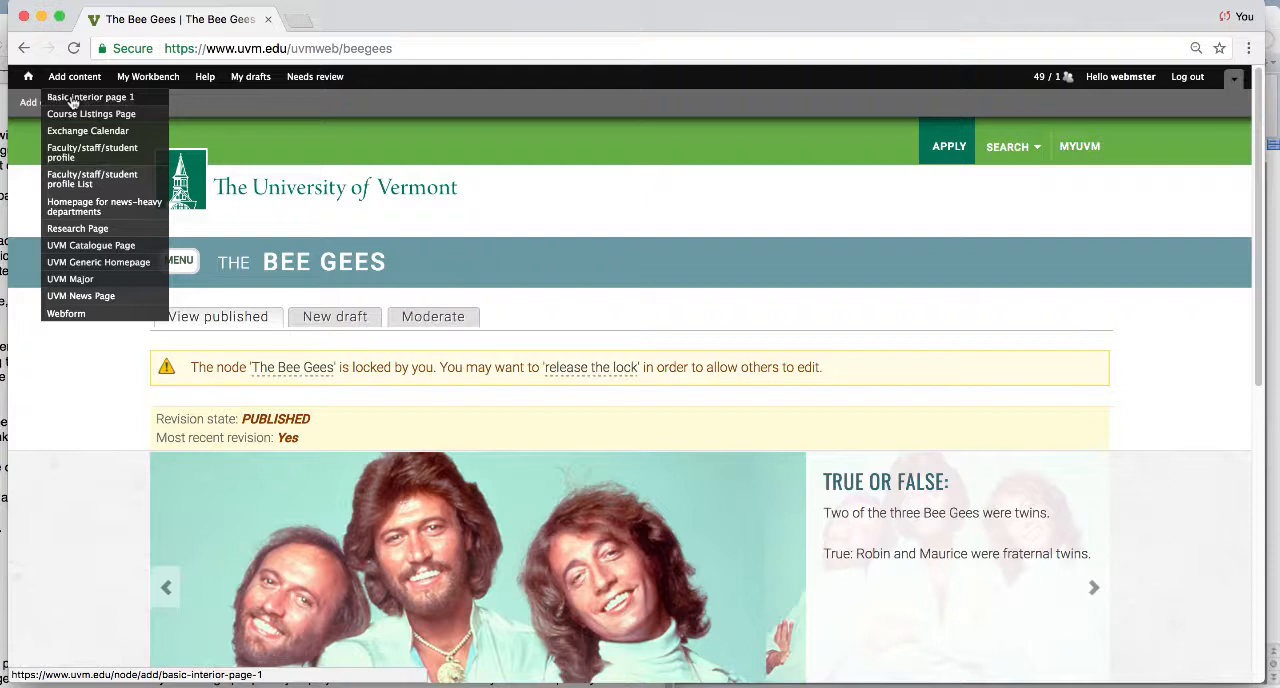
click(72, 97)
click(104, 247)
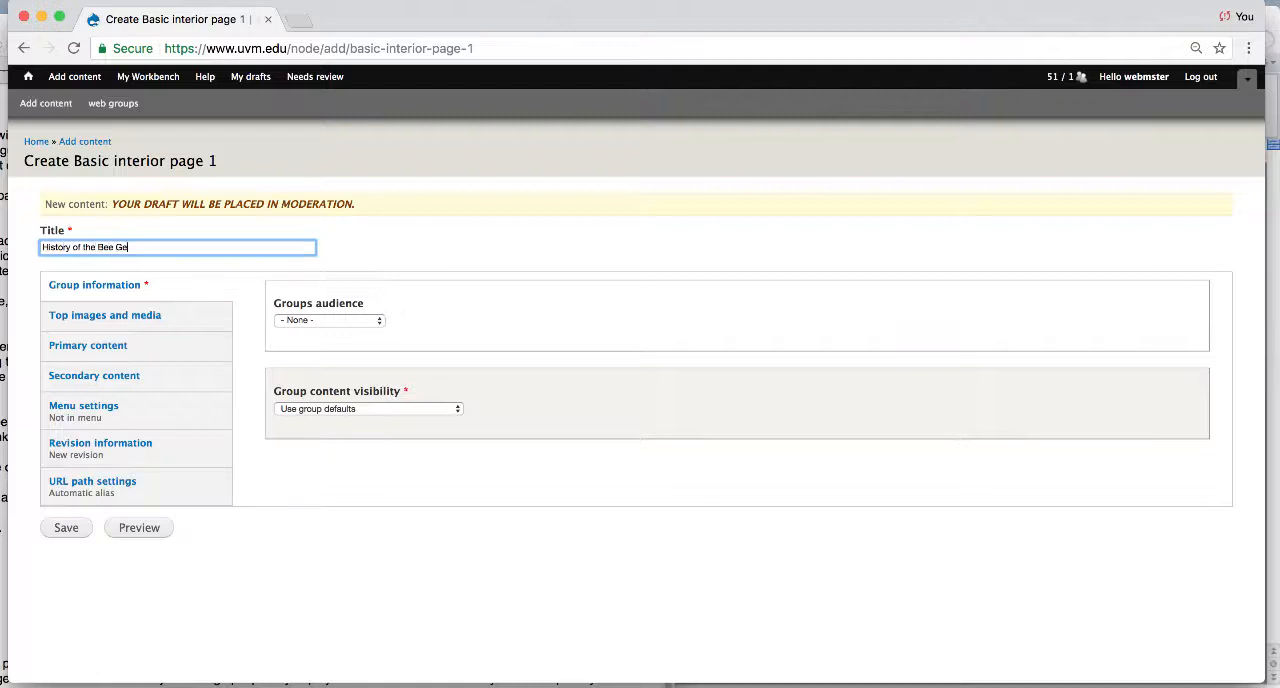
click(309, 320)
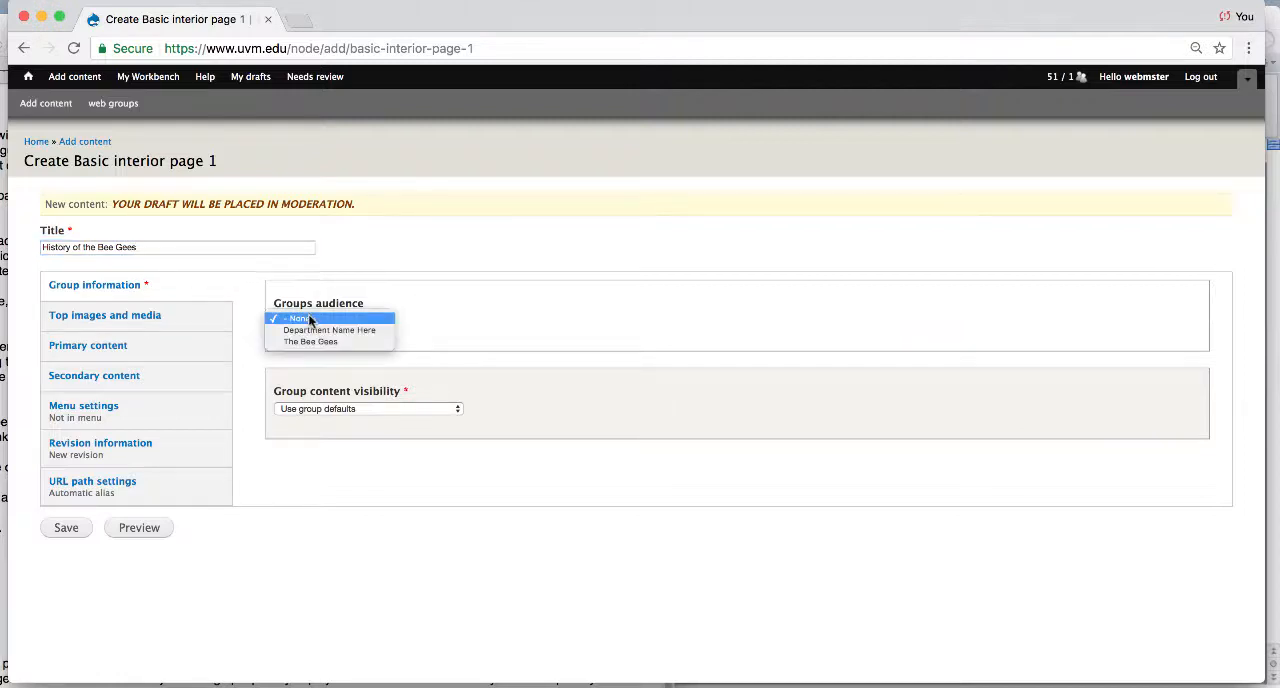
click(314, 343)
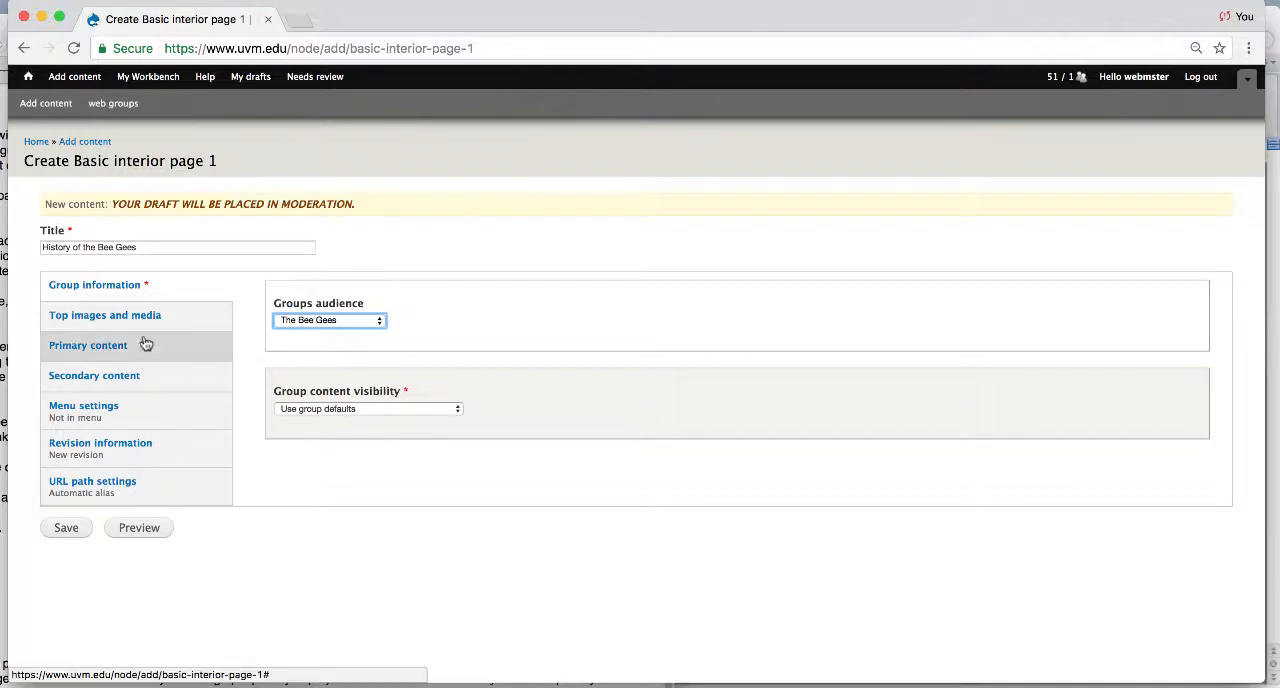
- Copy the Latin text paragraph from the Word document and insert it with Paste from Word into the enlarged Introduction field of the primary content
click(127, 357)
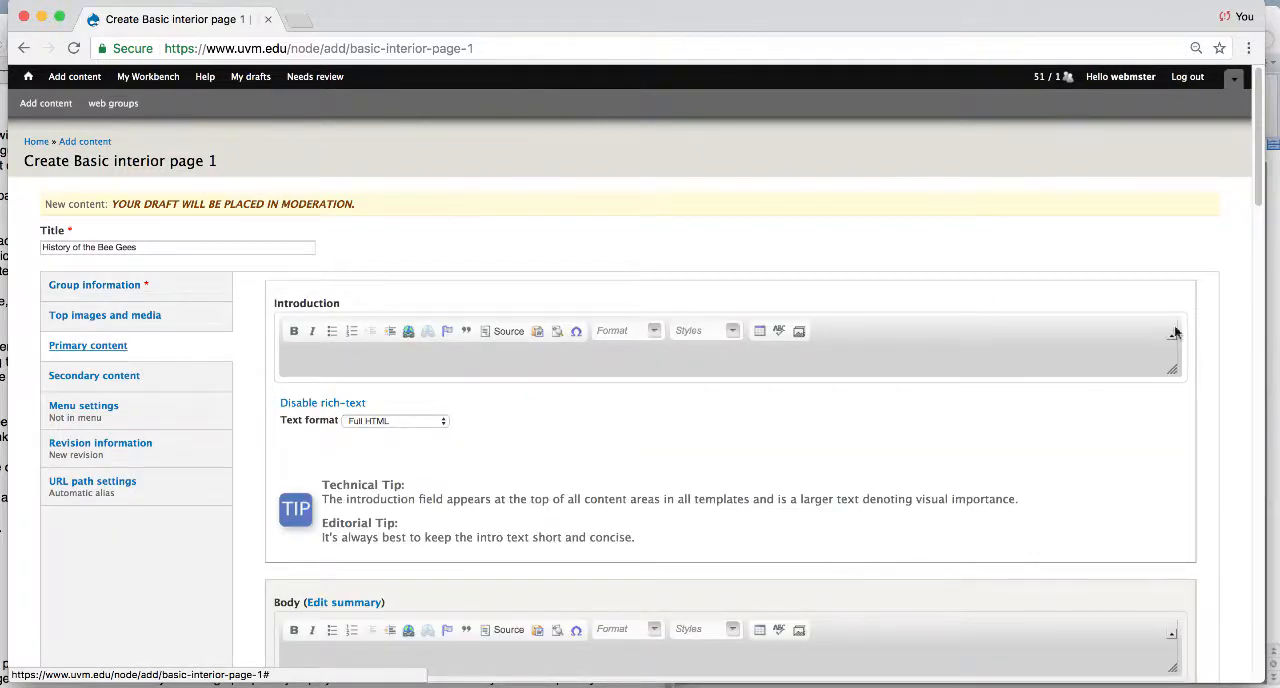
drag(1172, 370, 1170, 426)
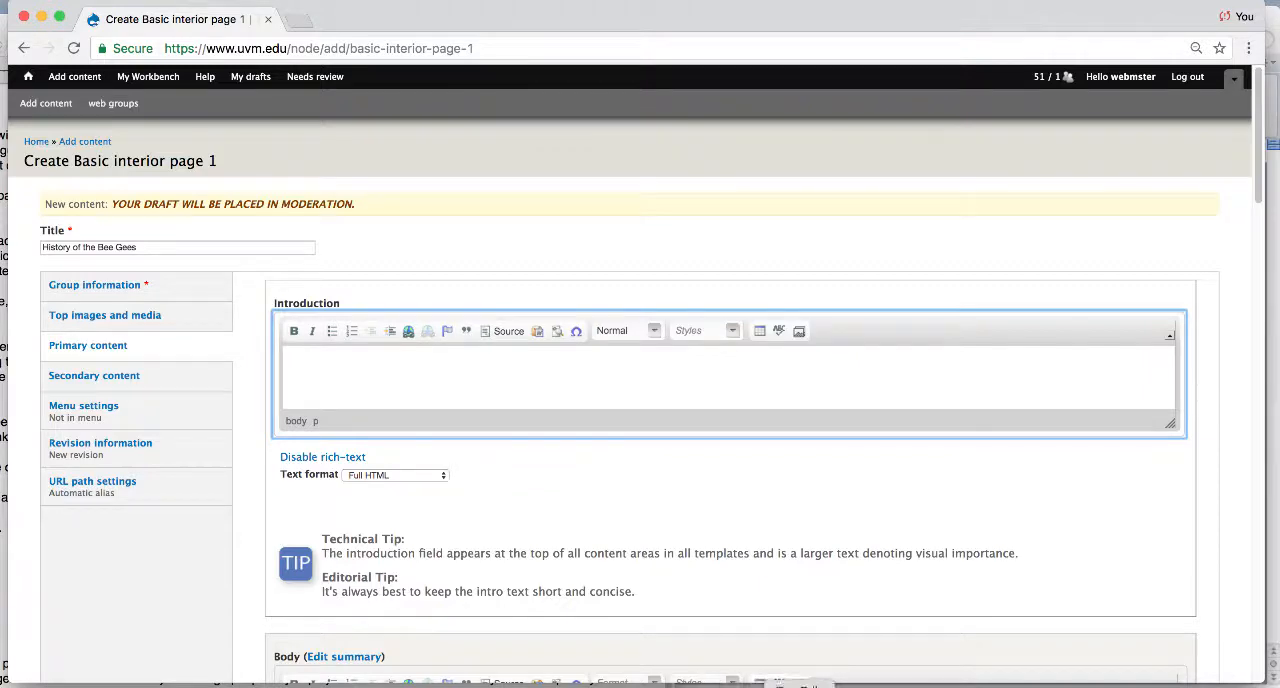
click(850, 686)
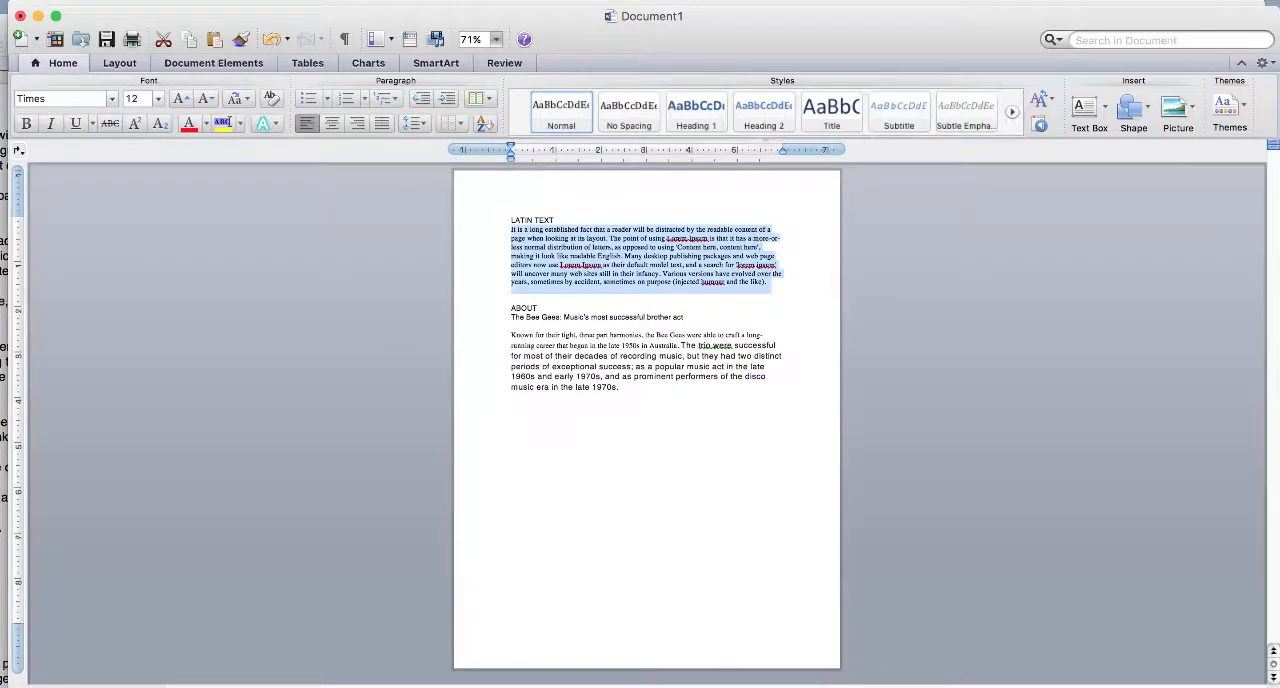
drag(574, 38, 566, 316)
click(542, 241)
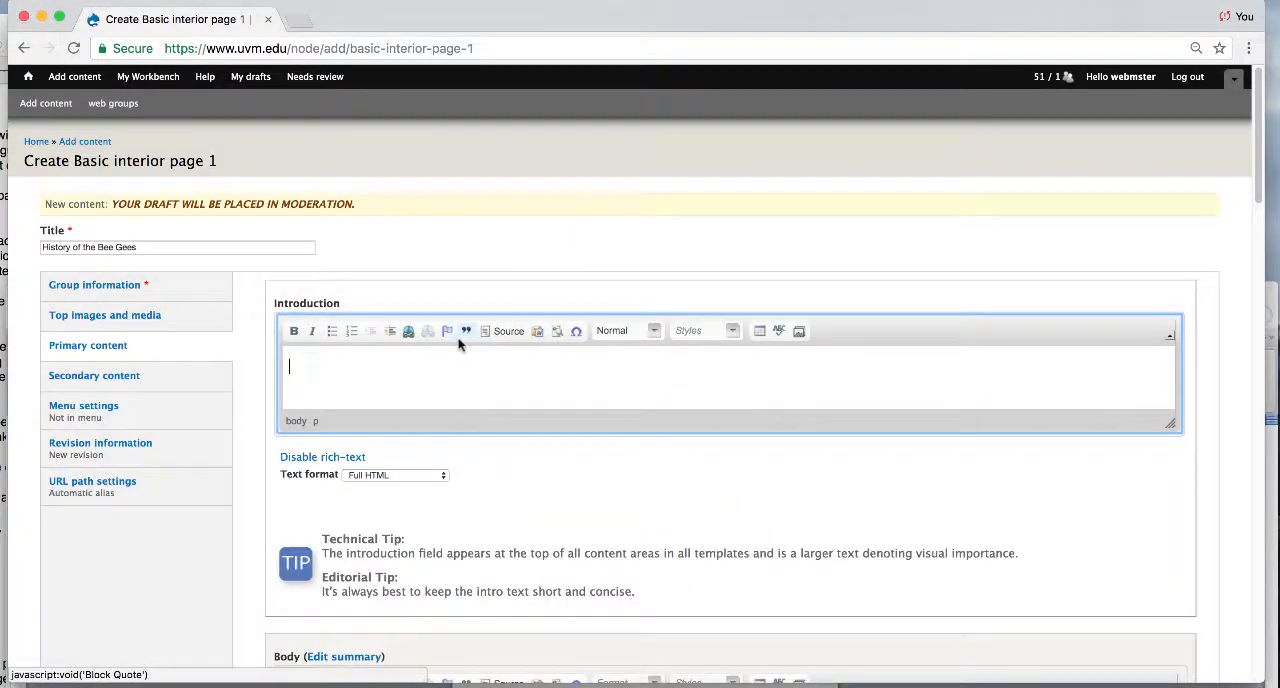
click(537, 334)
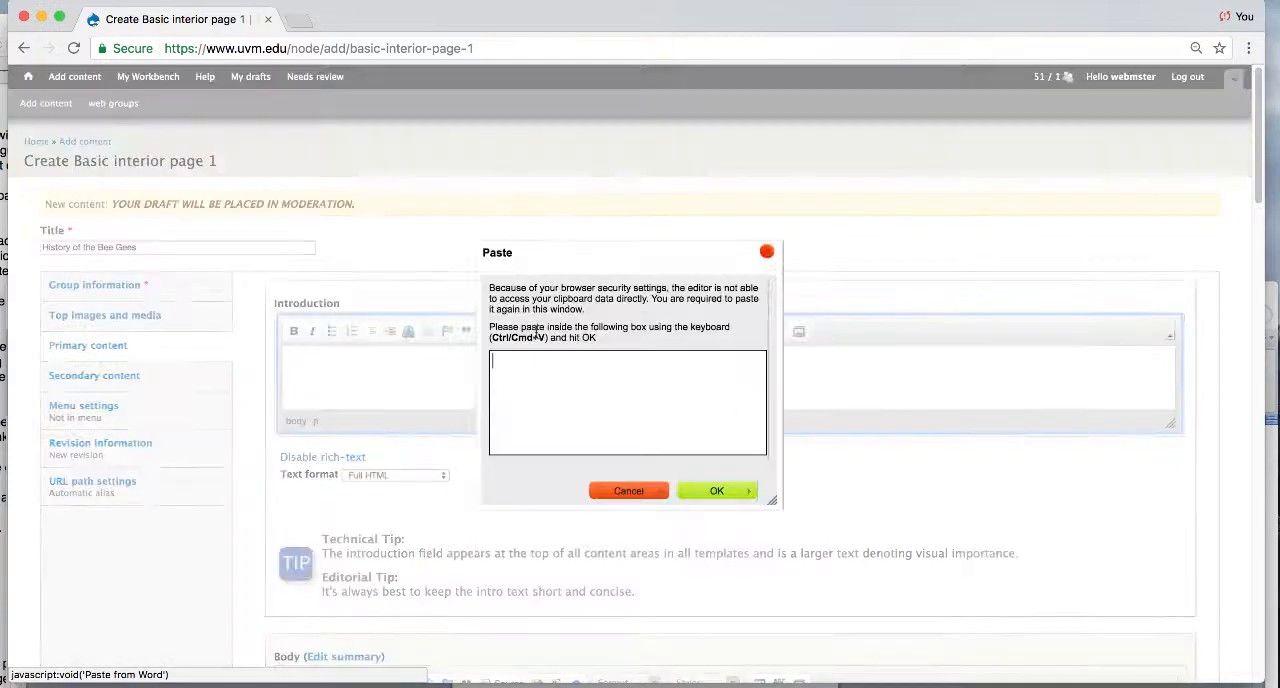
text(It is a long established fact that a reader will be distracted by the readable content of a page when looking at its layout. The point of using Lorem Ipsum is that it has a more-or-less normal distribution of letters, as opposed to using 'Content here, content here', making it look like readable English. Many desktop publishing packages and web page editors now use Lorem Ipsum as their default model text, and a search for 'lorem ipsum' will uncover many web sites still in their infancy. Various versions have evolved over the years, sometimes by accident, sometimes on purpose (injected humour and the like).)
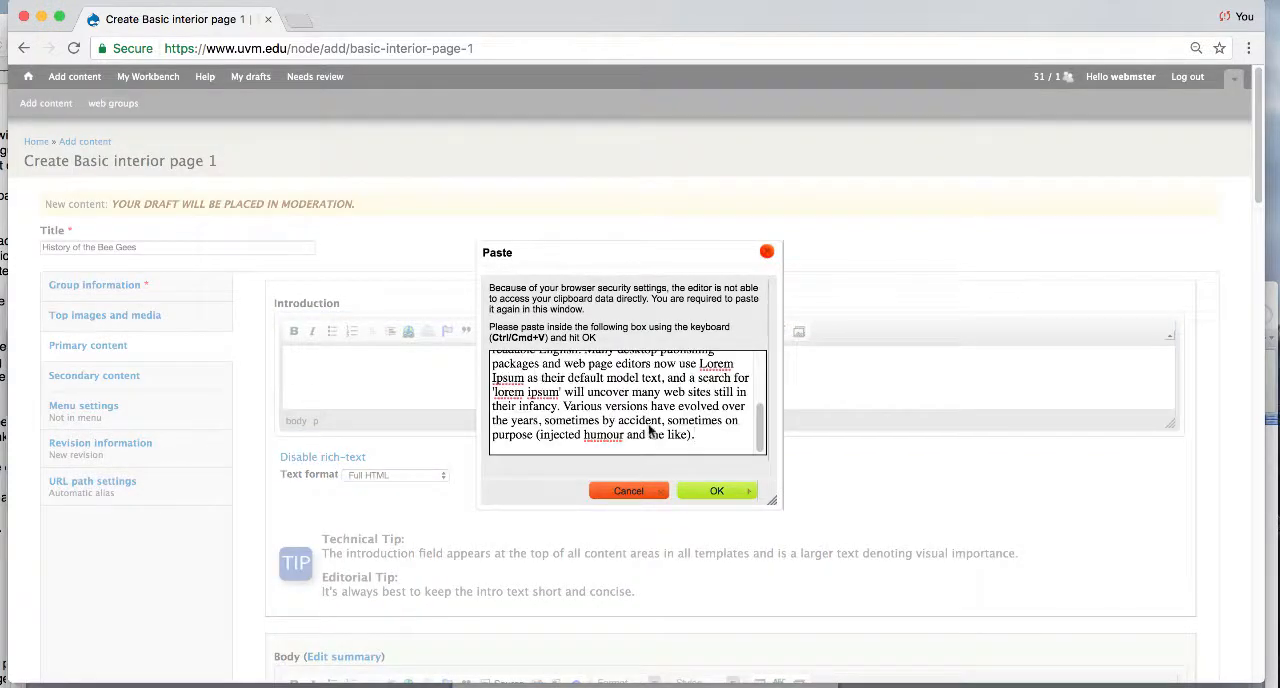
click(716, 490)
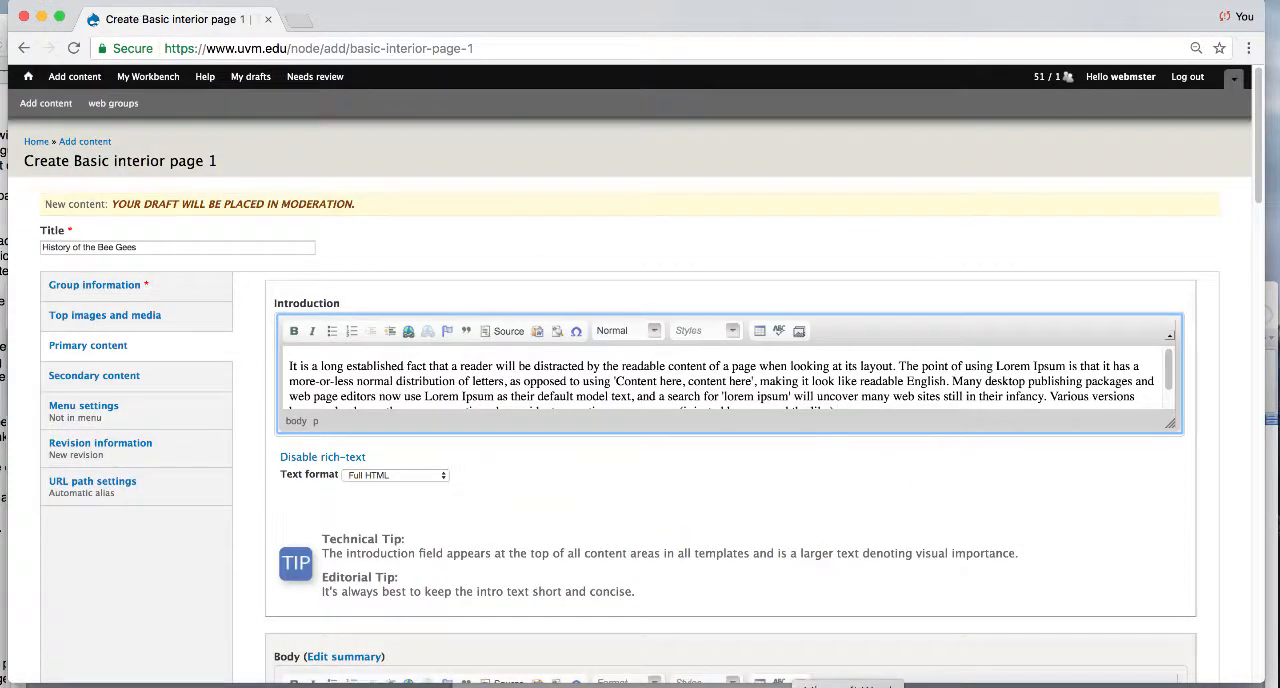
- Enlarge the Body editor and paste the copied Latin text paragraph into it
drag(1259, 145, 1255, 254)
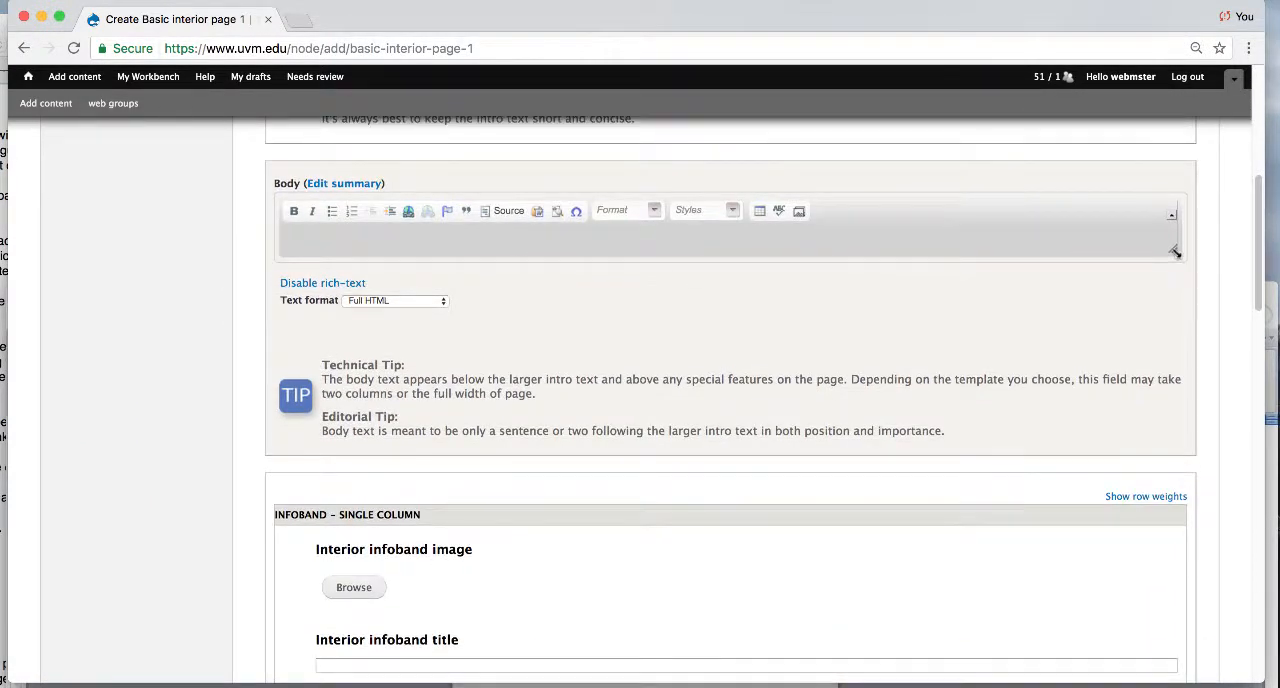
drag(1174, 251, 1177, 375)
click(1052, 278)
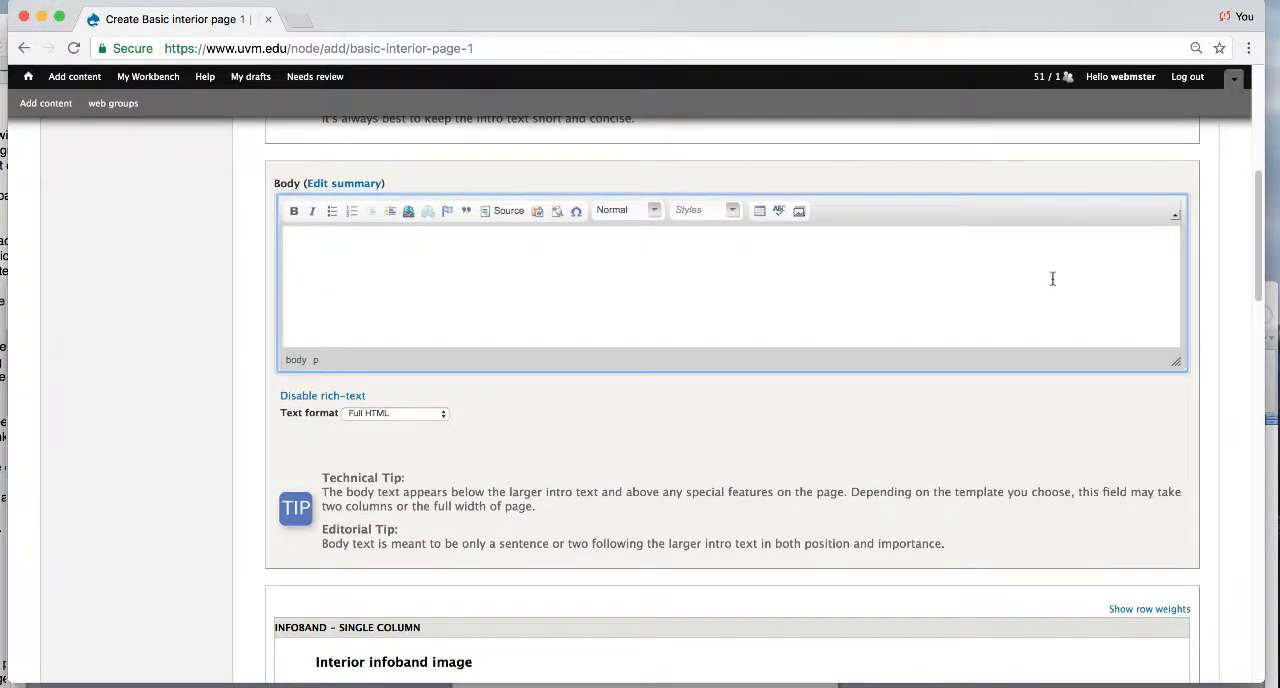
text(It is a long established fact that a reader will be distracted by the readable content of a page when looking at its layout. The point of using Lorem Ipsum is that it has a more-or-less normal distribution of letters, as opposed to using 'Content here, content here', making it look like readable English. Many desktop publishing packages and web page editors now use Lorem Ipsum as their default model text, and a search for 'lorem ipsum' will uncover many web sites still in their infancy. Various versions have evolved over the years, sometimes by accident, sometimes on purpose (injected humour and the like).)
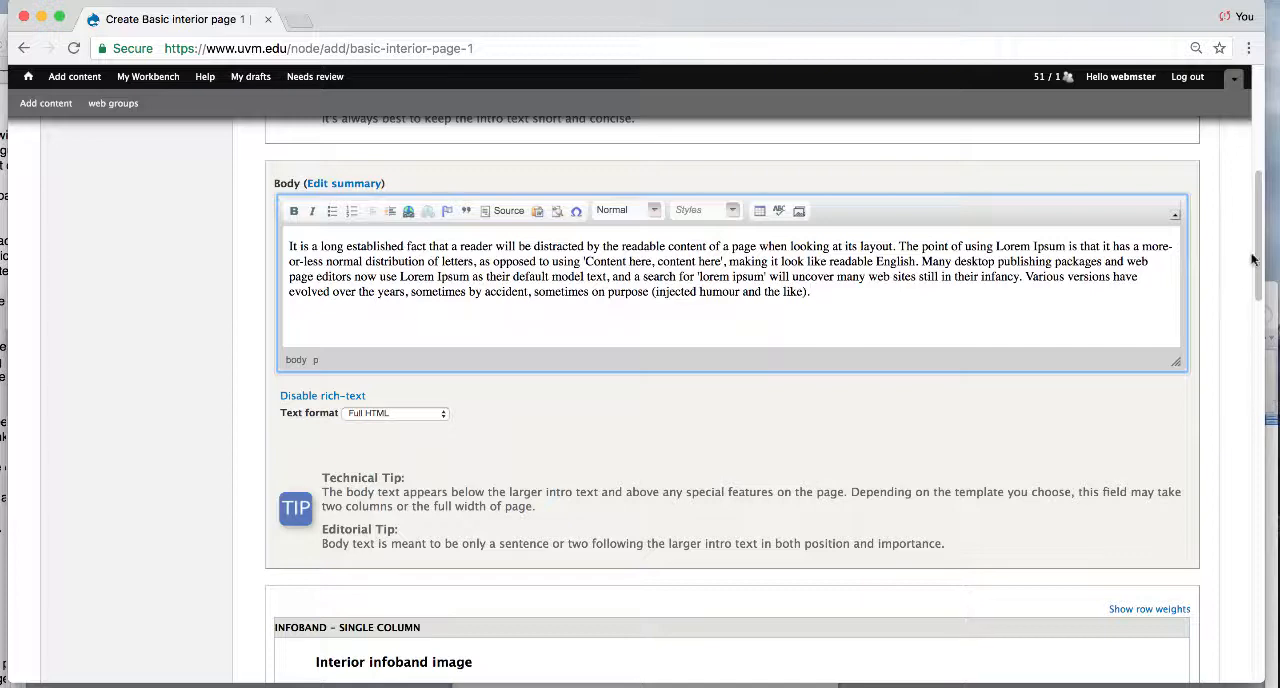
- Title the first interior infoband "History Item 1" and paste the copied Latin paragraph as its description
drag(1251, 260, 1246, 356)
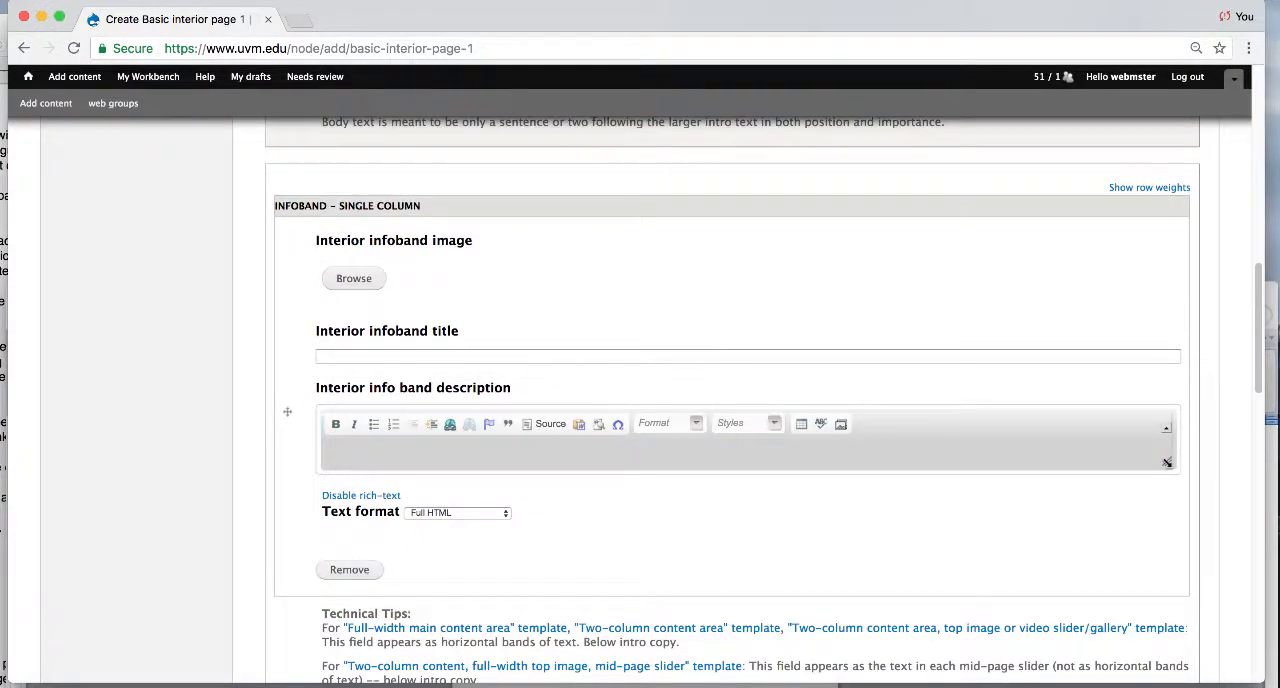
drag(1167, 462, 1168, 494)
drag(1256, 376, 1248, 415)
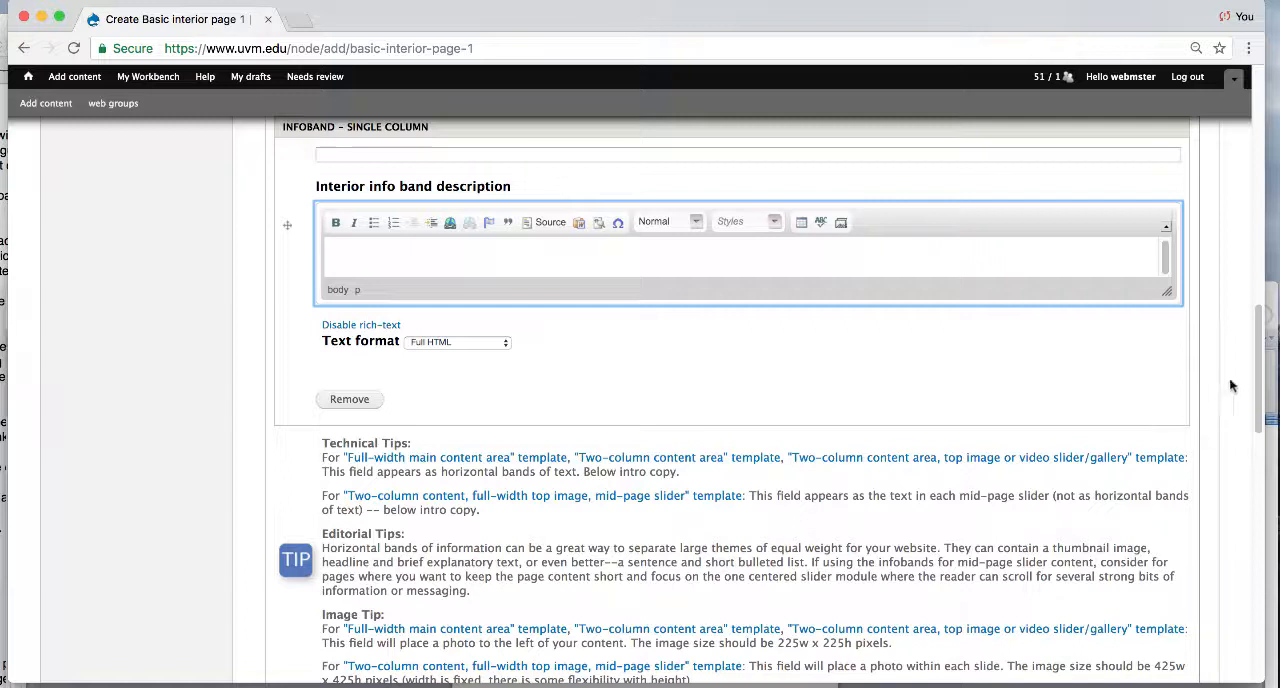
scroll(1259, 372, up, 1)
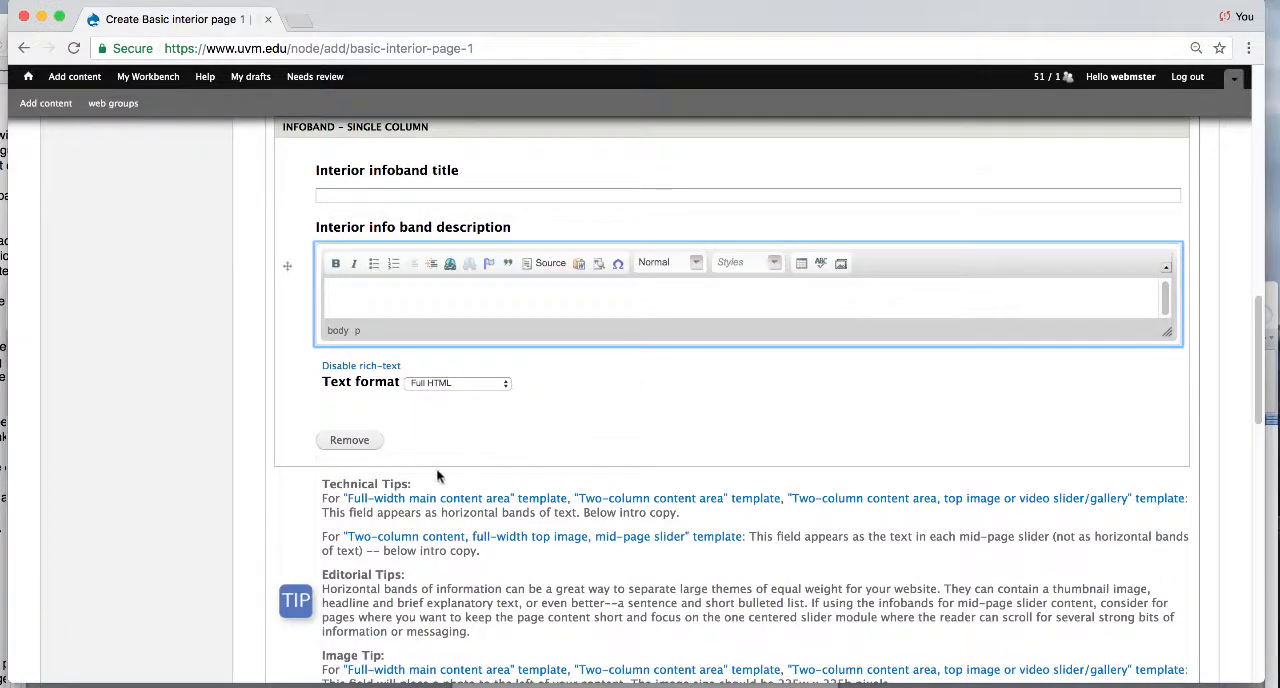
click(419, 194)
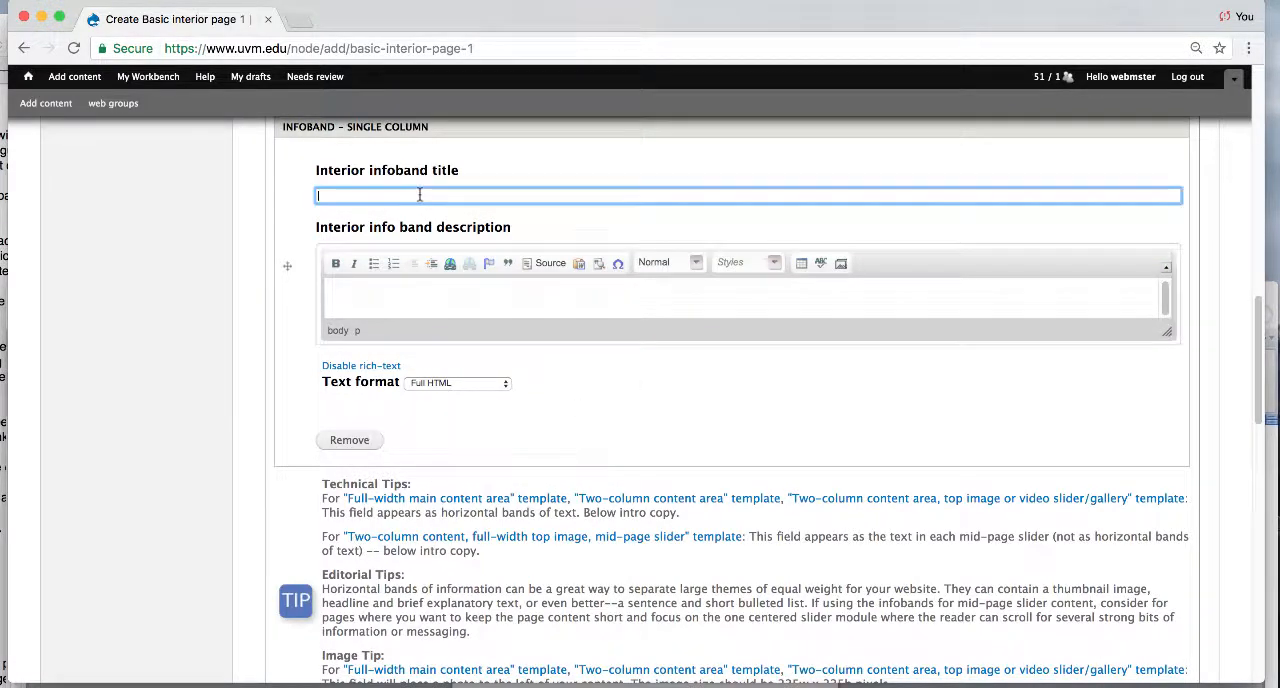
text(History Item 1)
key(Tab)
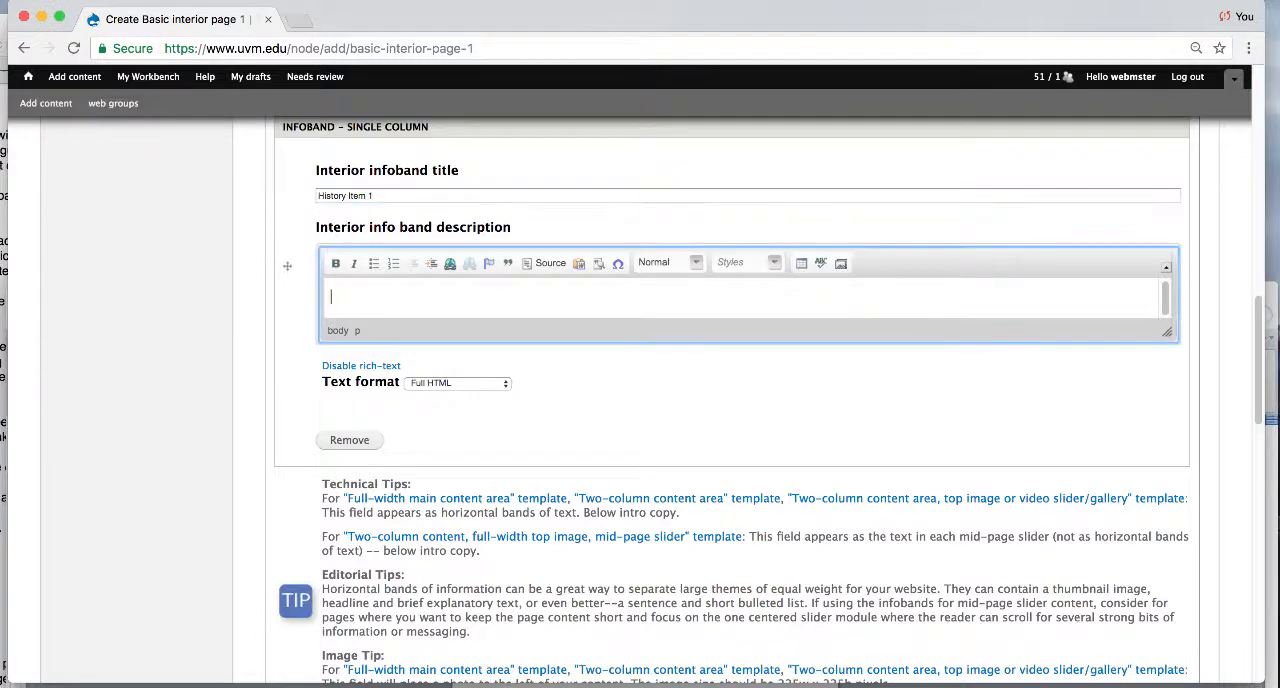
key(super+v)
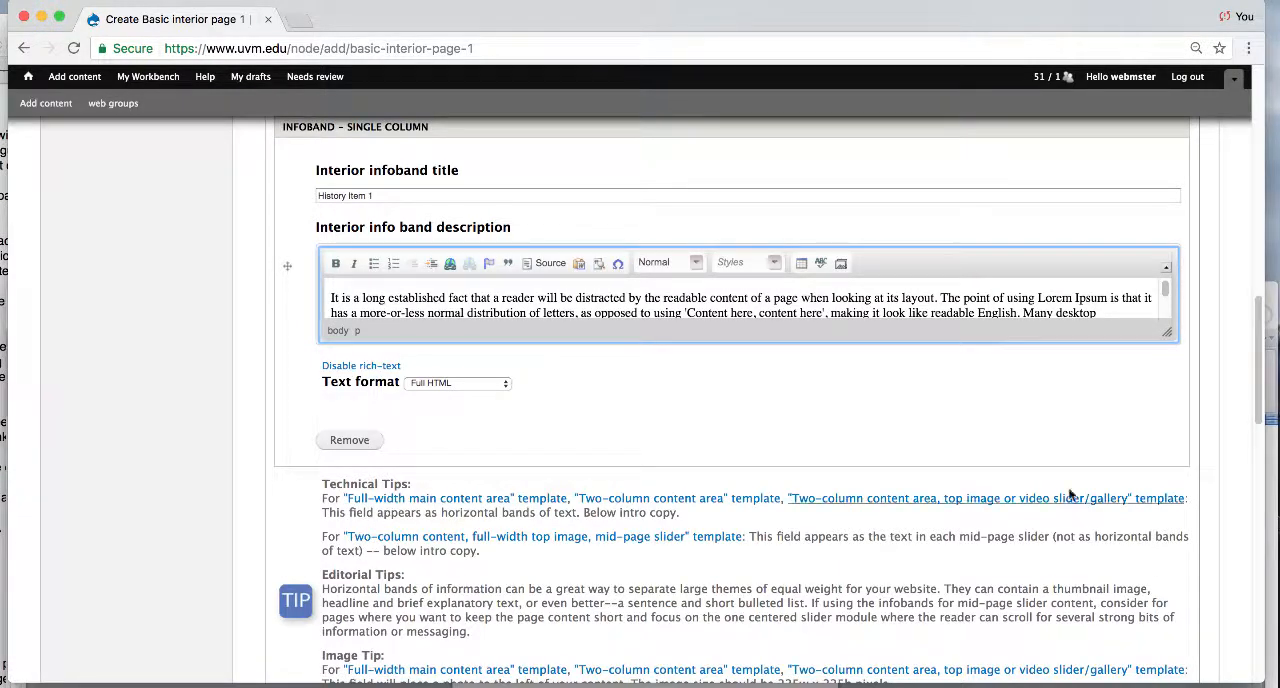
- Add a second infoband item titled "History Item 2" and paste the copied Latin paragraph as its description
scroll(1170, 410, down, 5)
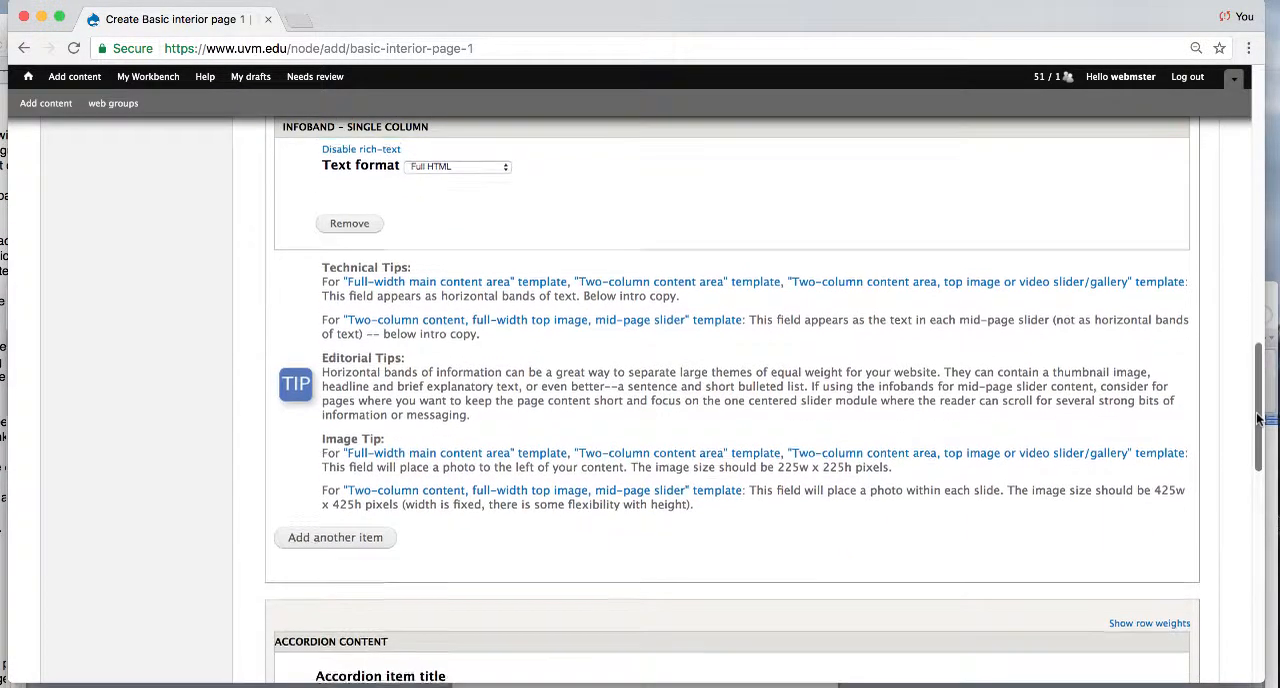
click(352, 538)
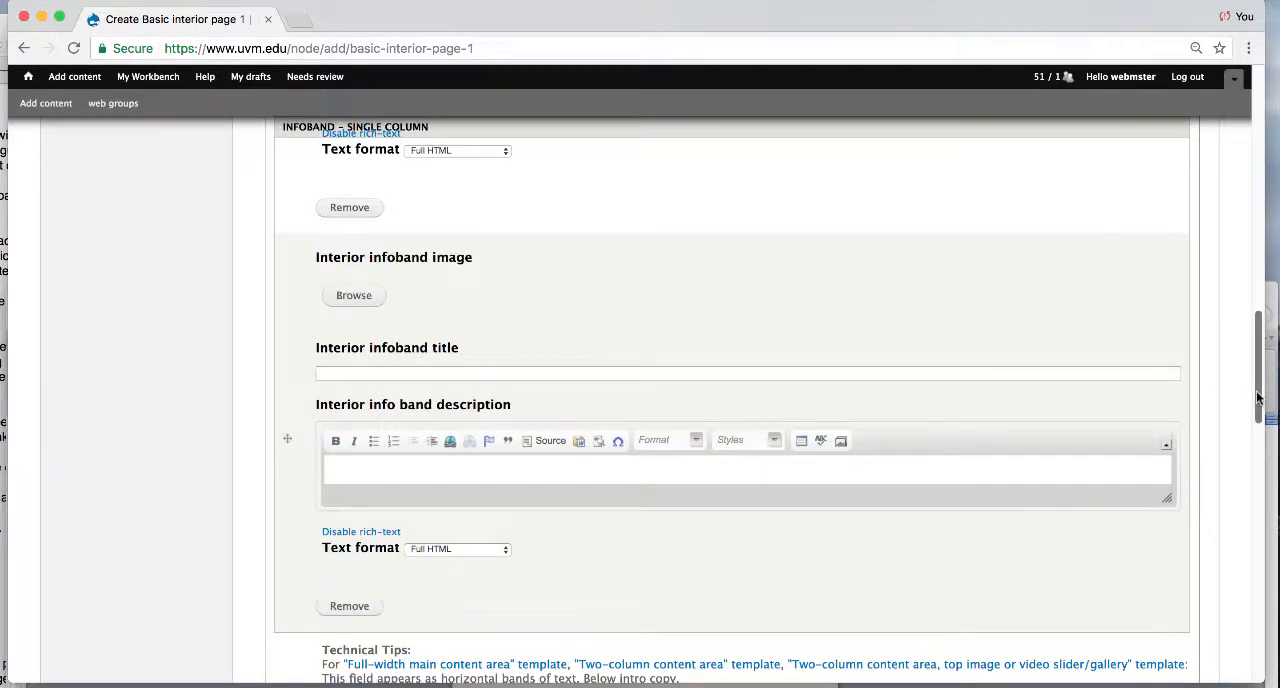
mouse_move(1258, 398)
mouse_down()
mouse_move(1258, 357)
mouse_move(1258, 374)
mouse_up()
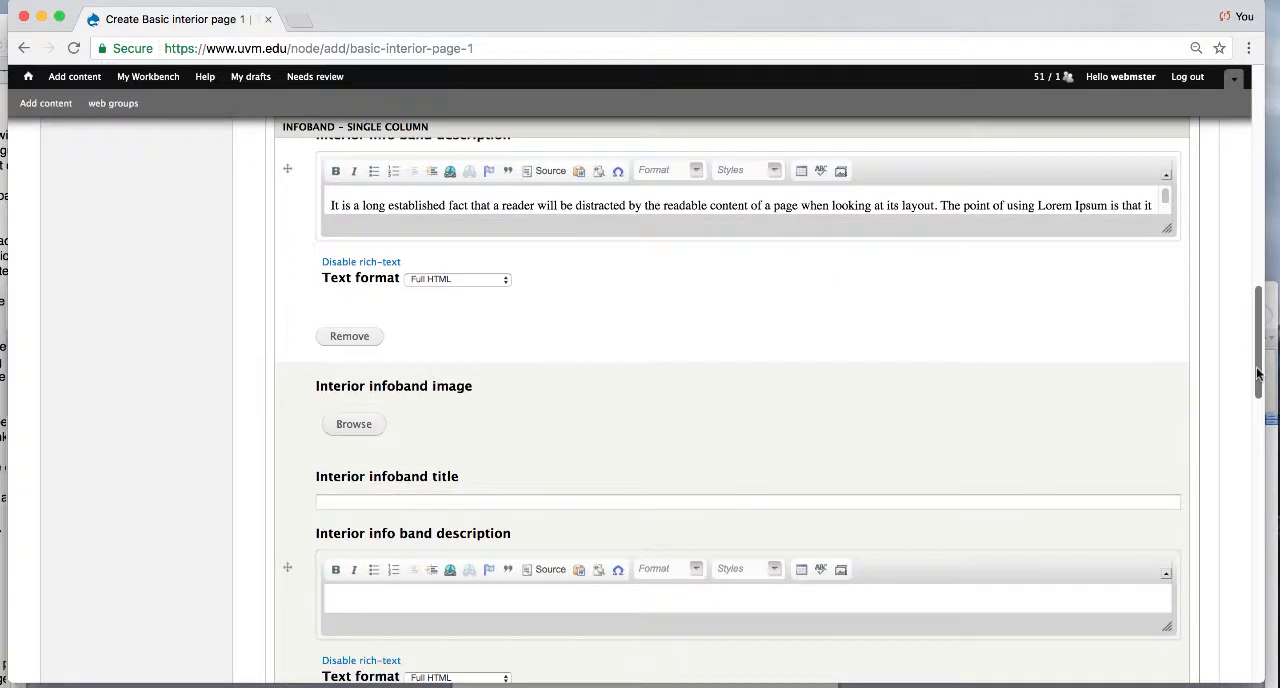
click(634, 502)
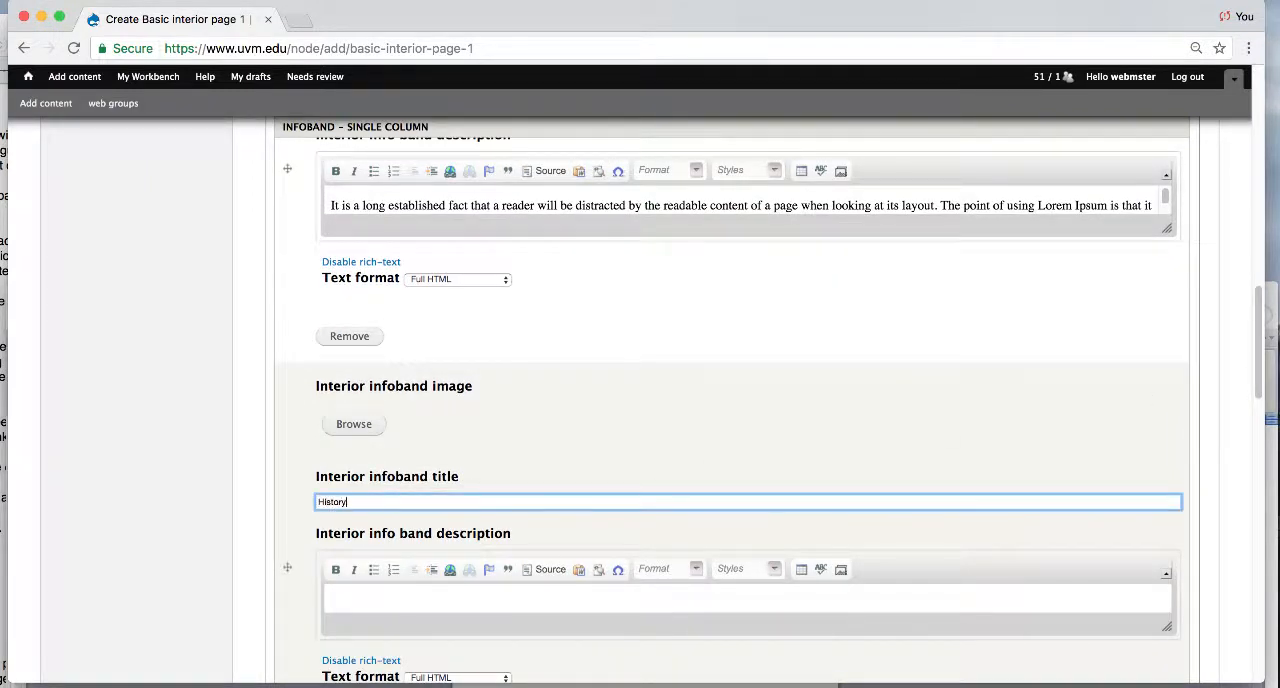
key(Tab)
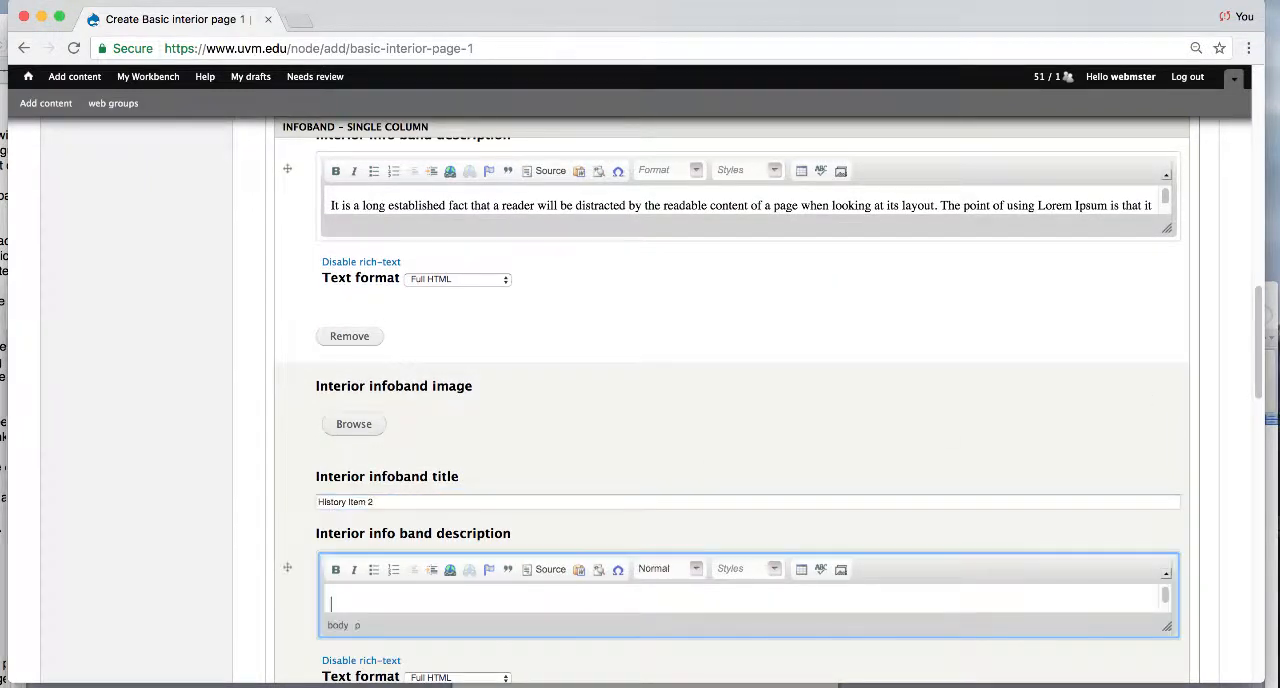
key(super+v)
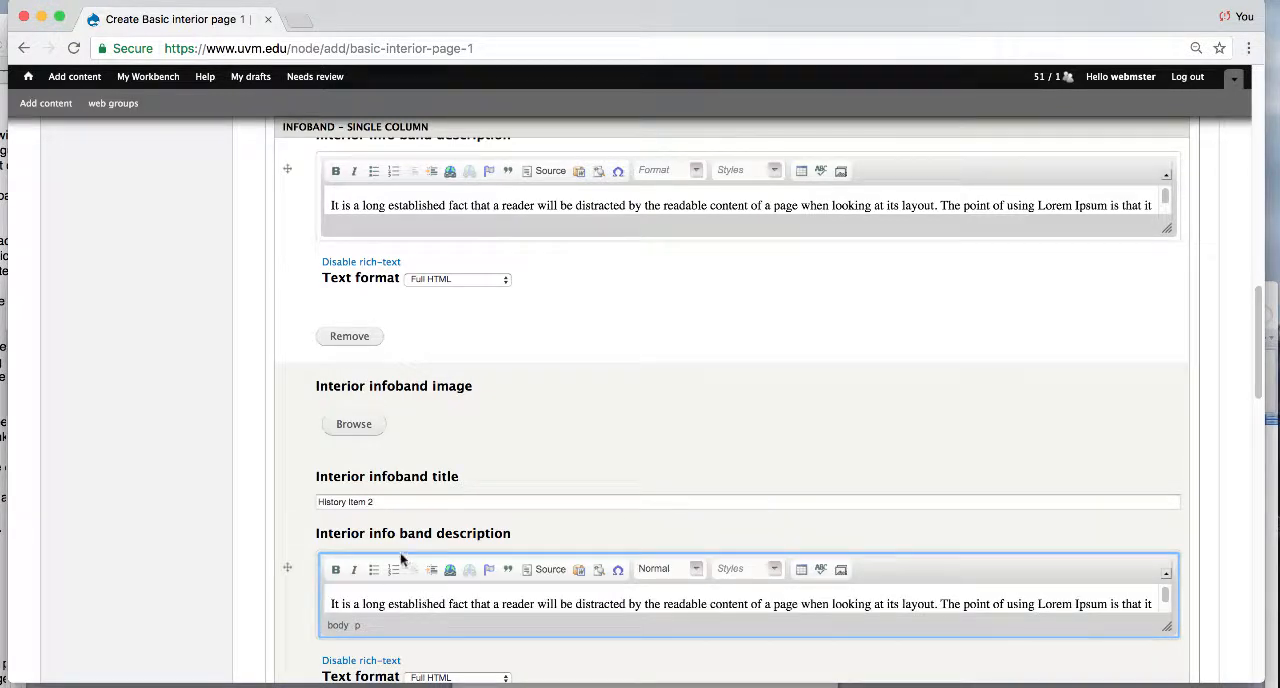
- View the sample image of the "Full-width main content area" template from the infoband's Image Tip, then return to the page form
drag(1258, 344, 1256, 374)
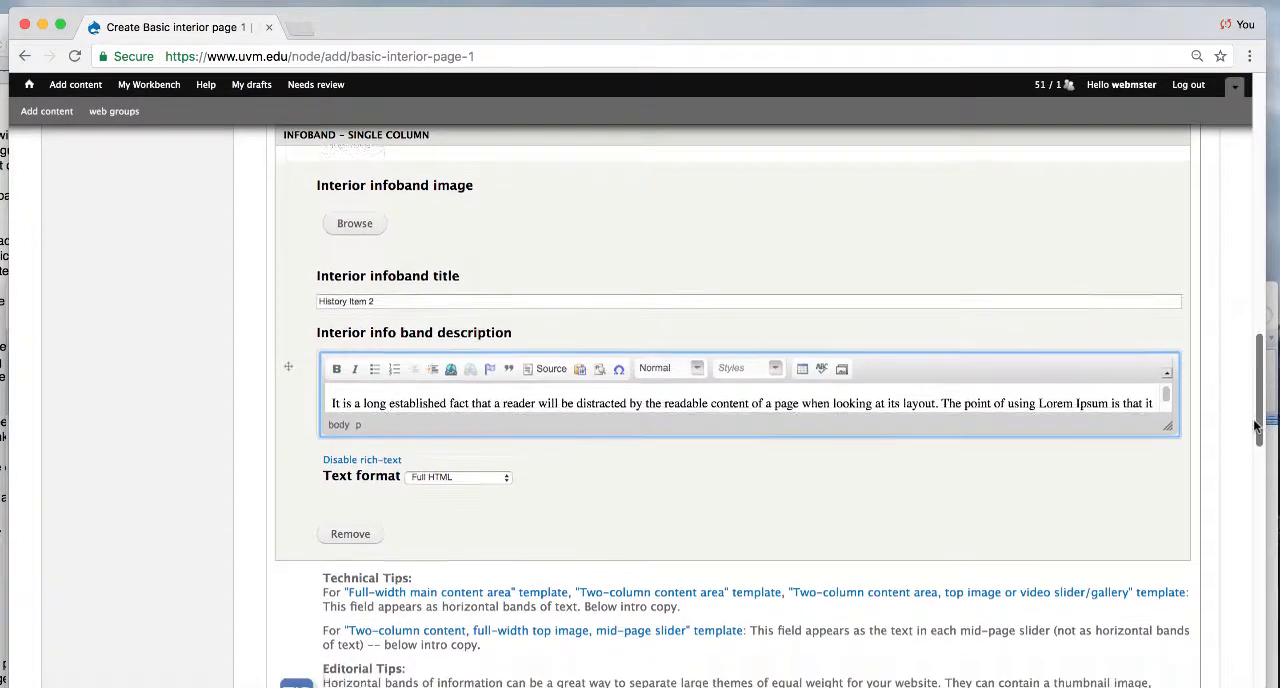
drag(1262, 424, 1252, 460)
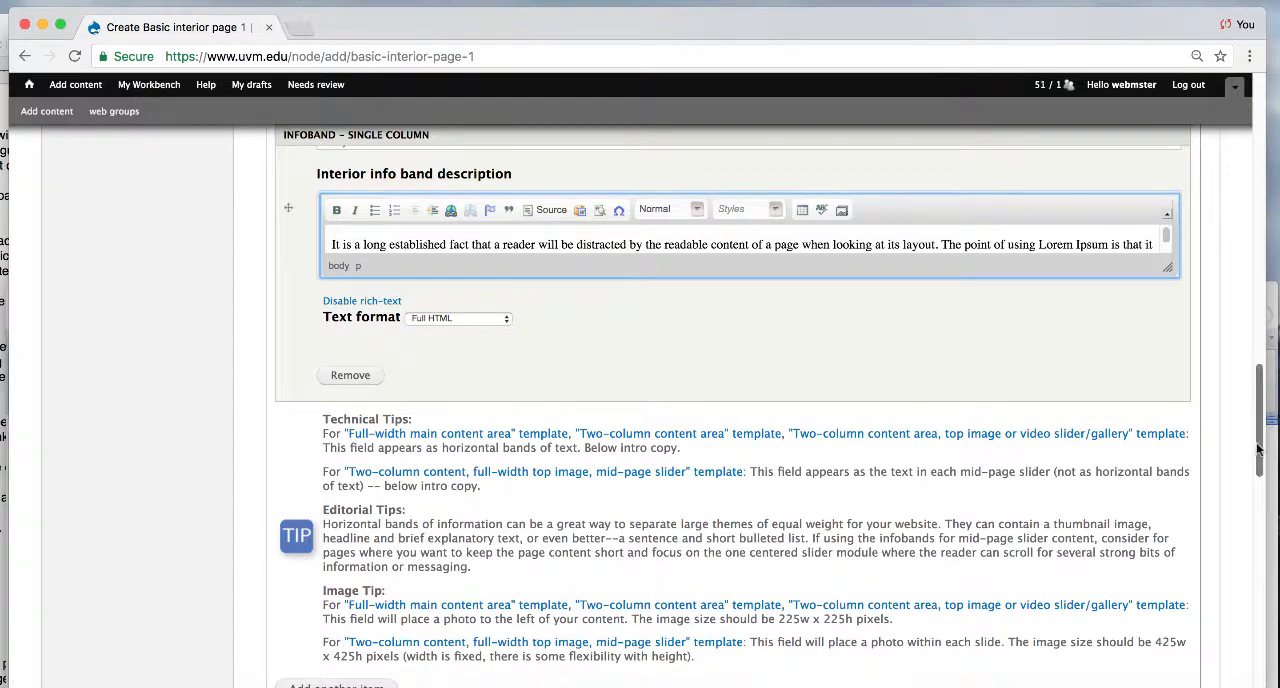
click(523, 605)
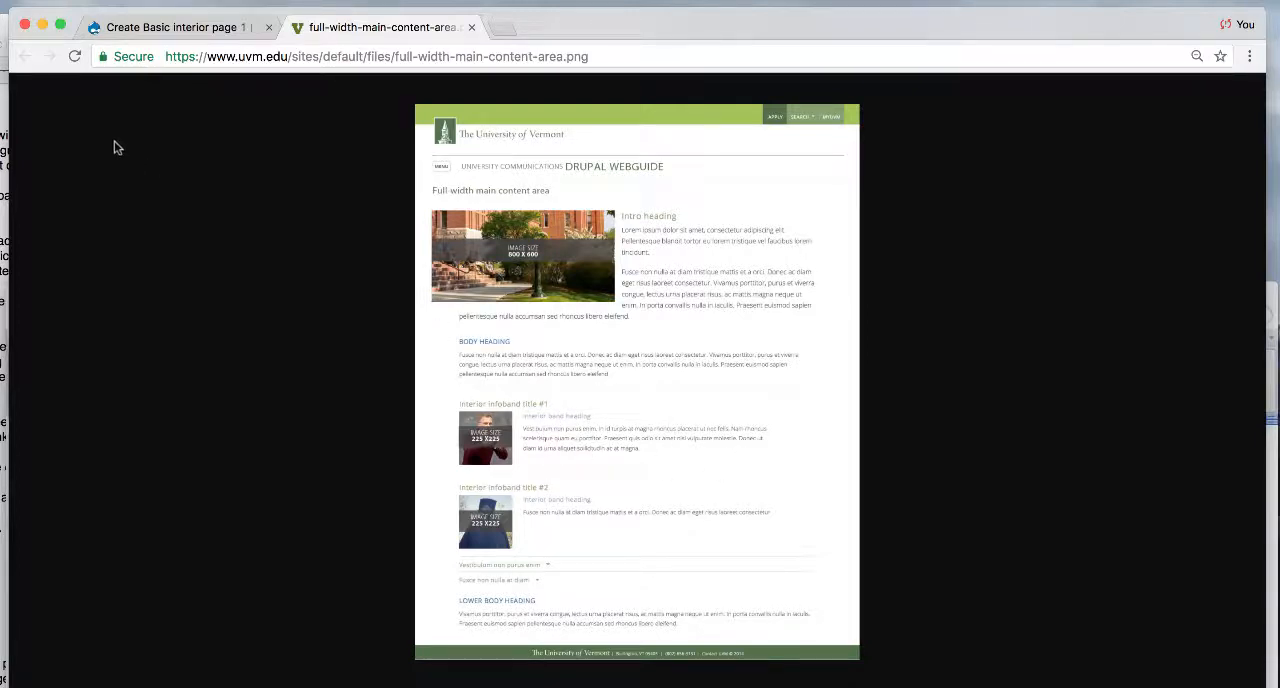
click(125, 32)
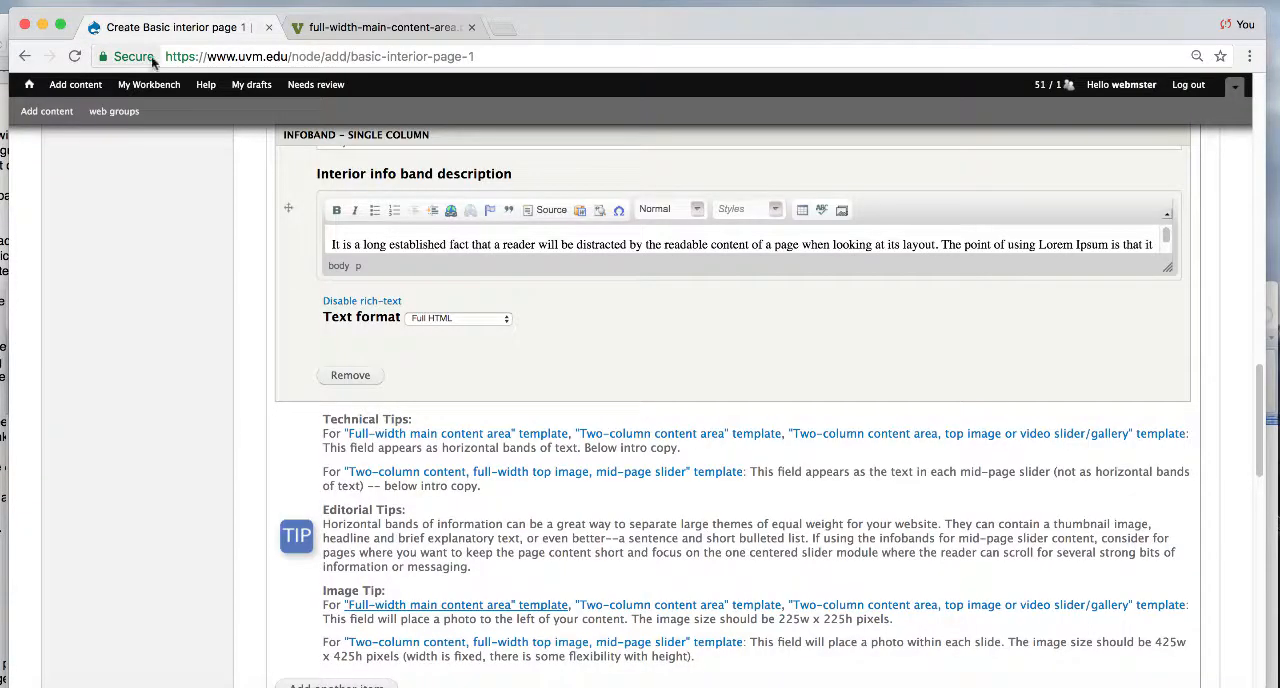
- Title the first accordion item "Accordion Item 1" and paste the copied Latin paragraph into its enlarged description
drag(1257, 350, 1243, 485)
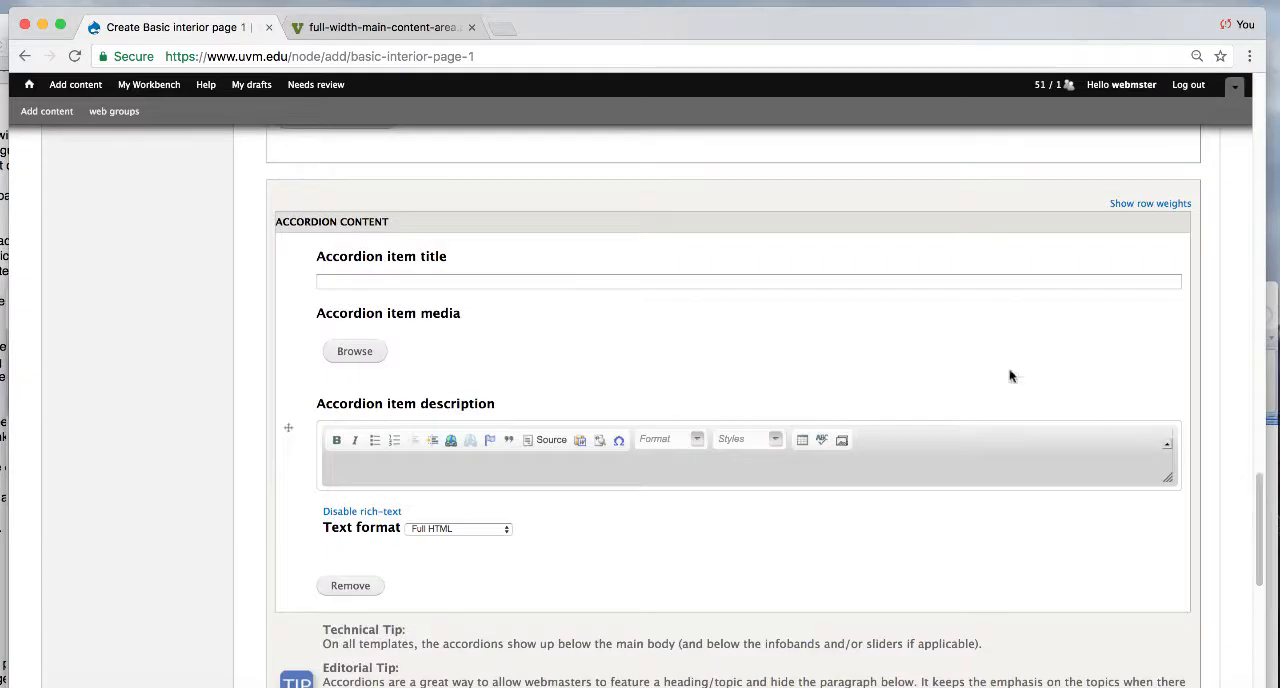
click(963, 278)
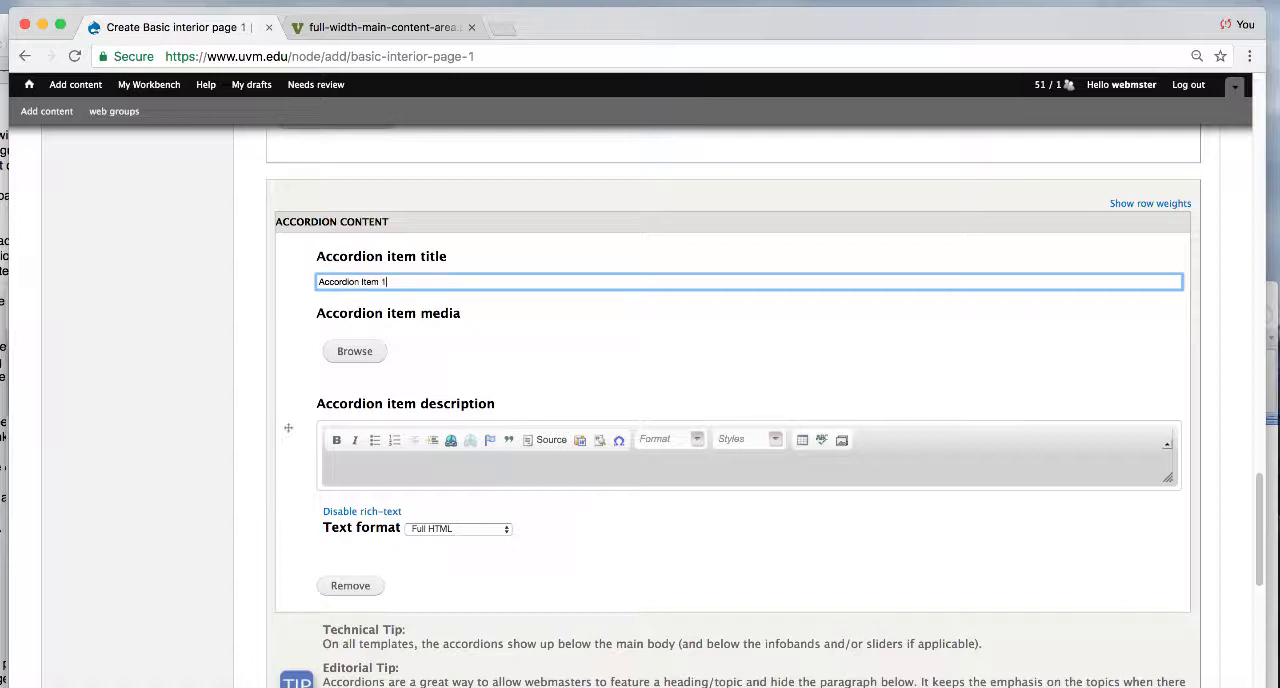
click(1155, 470)
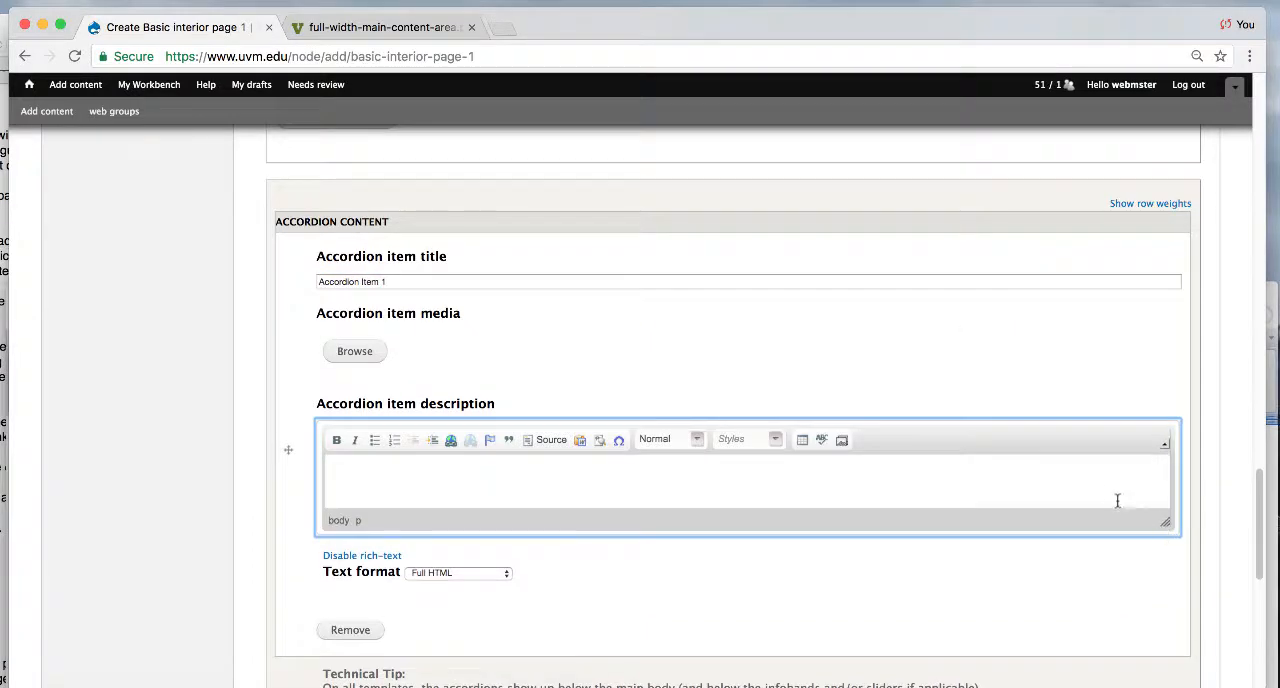
key(super+v)
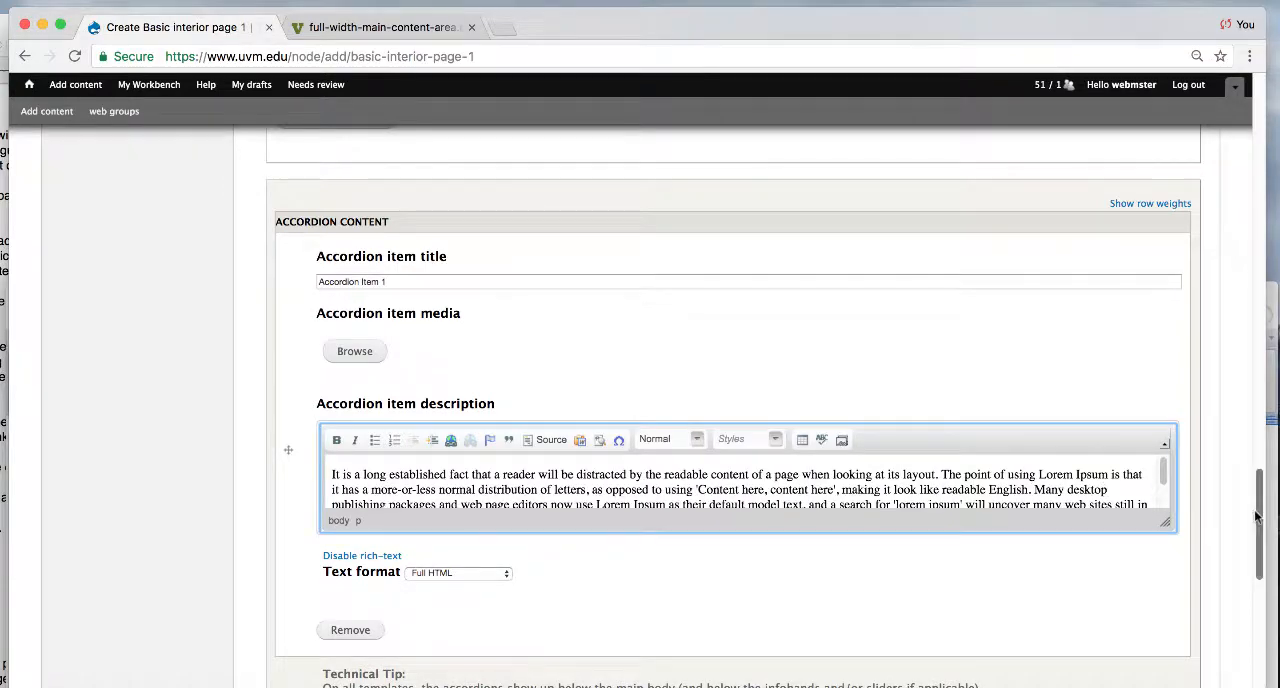
- Paste the copied "It is a long established fact" paragraph into the Lower body field
scroll(1249, 598, down, 5)
scroll(1249, 598, down, 2)
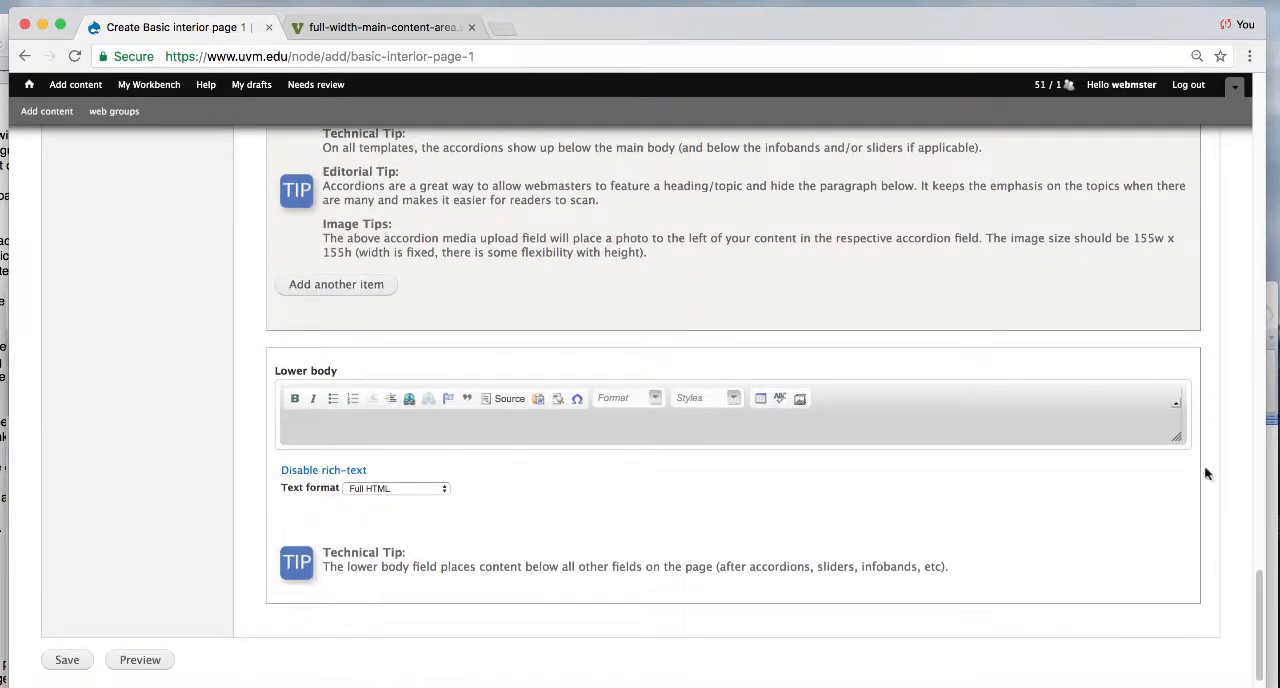
click(1176, 436)
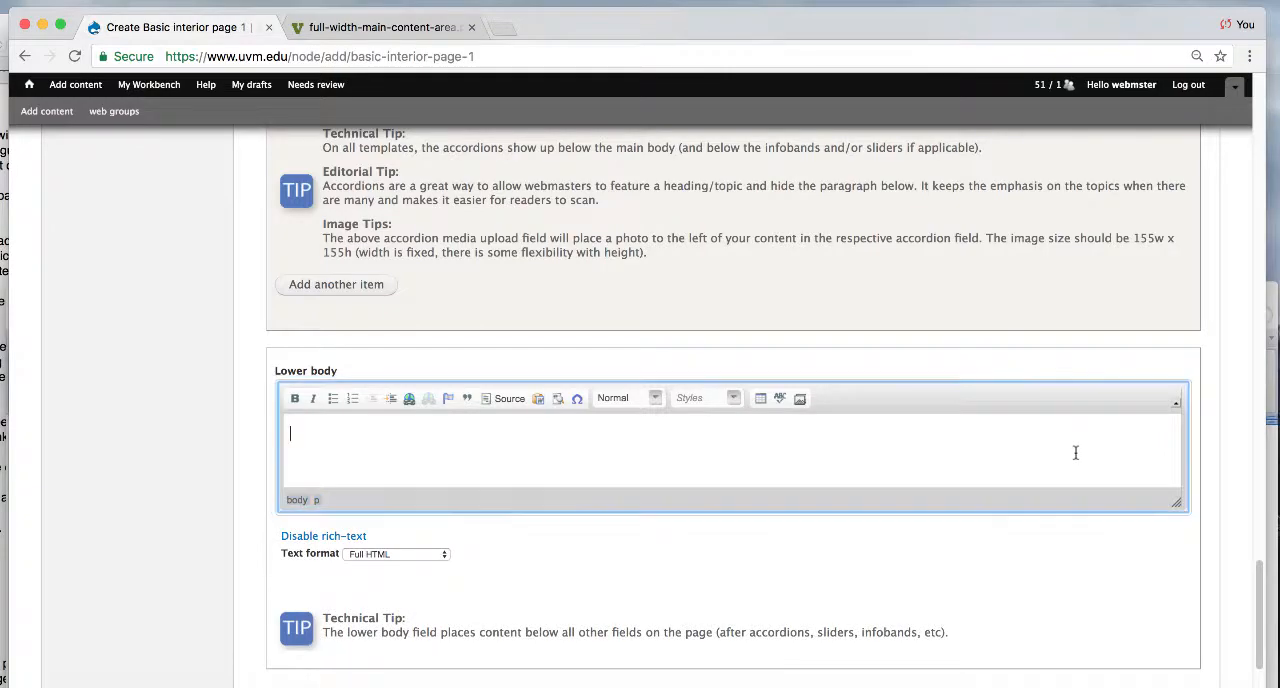
text(It is a long established fact that a reader will be distracted by the readable content of a page when looking at its layout. The point of using Lorem Ipsum is that it has a more-or-less normal distribution of letters, as opposed to using 'Content here, content here', making it look like readable English. Many desktop publishing packages and web page editors now use Lorem Ipsum as their default model text, and a search for 'lorem ipsum' will uncover many web sites still in their infancy. Various versions have evolved over the years, sometimes by accident, sometimes on purpose (injected humour and the like).)
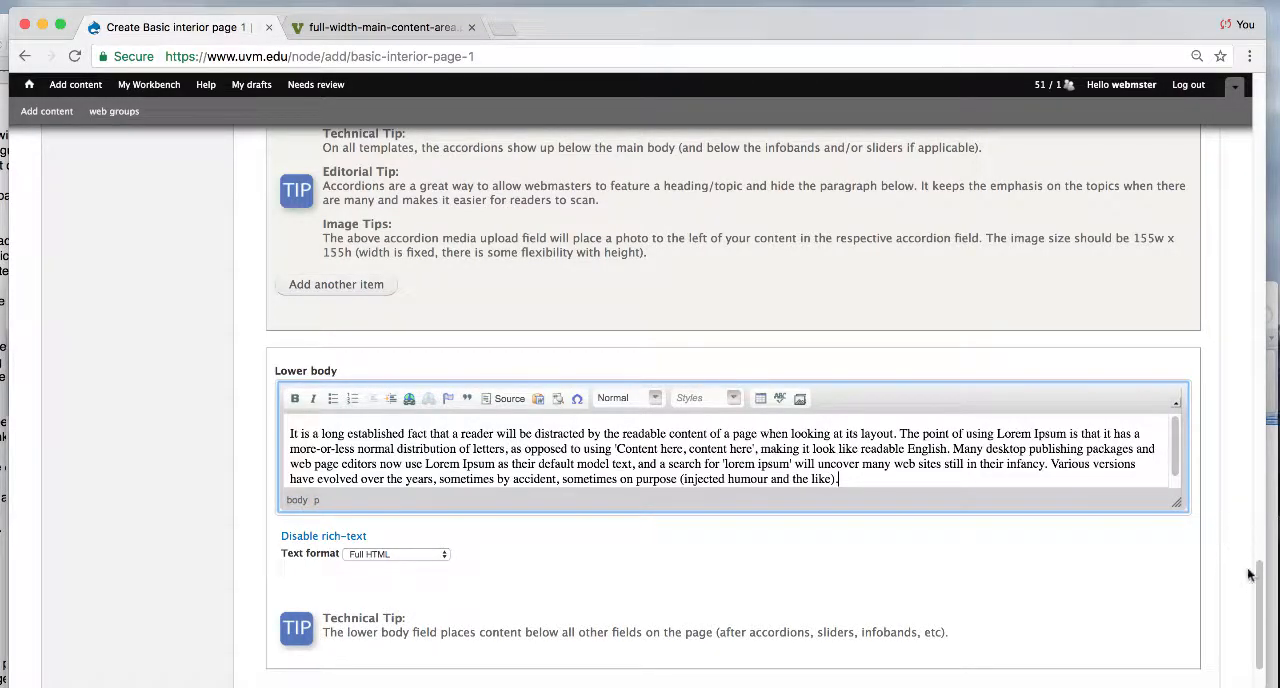
drag(1263, 590, 1274, 30)
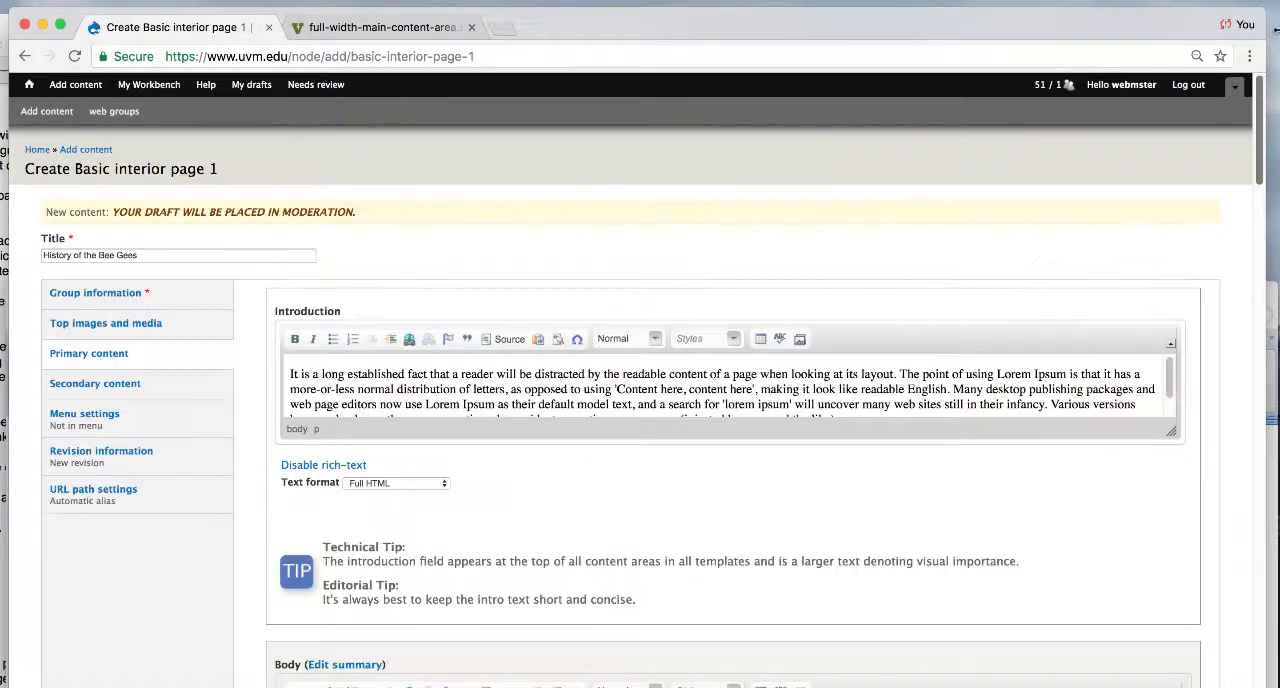
click(91, 390)
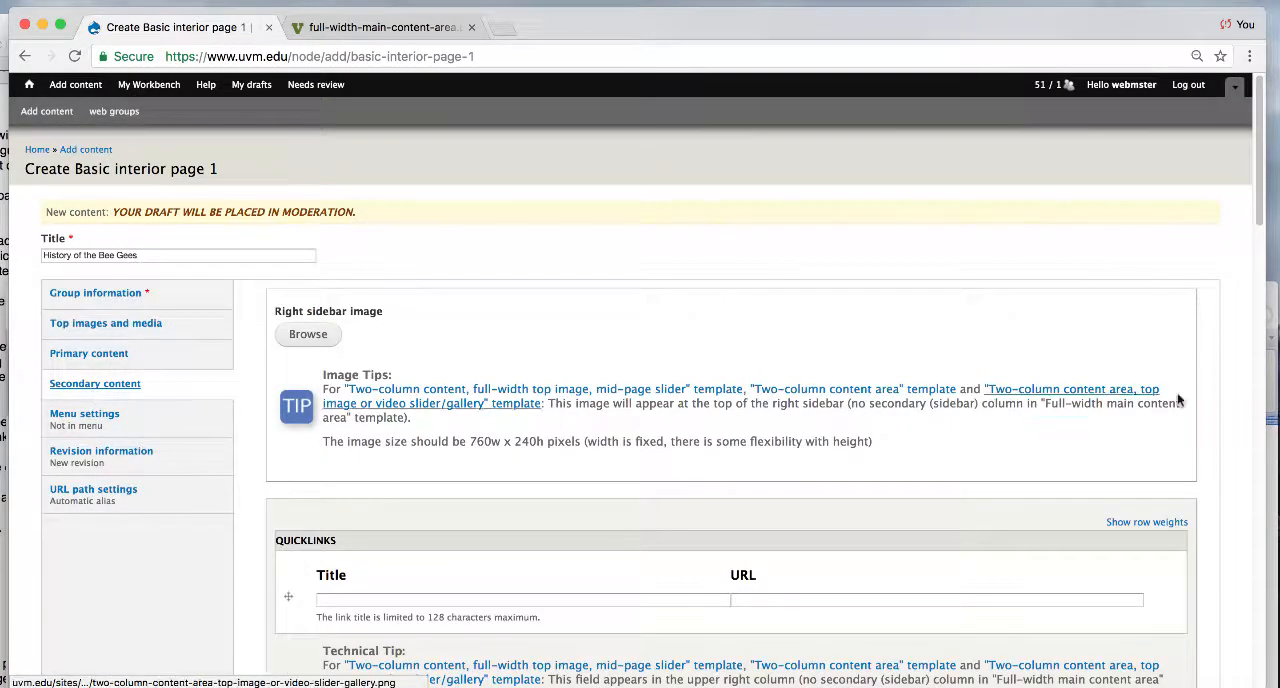
drag(1261, 212, 1257, 272)
click(693, 384)
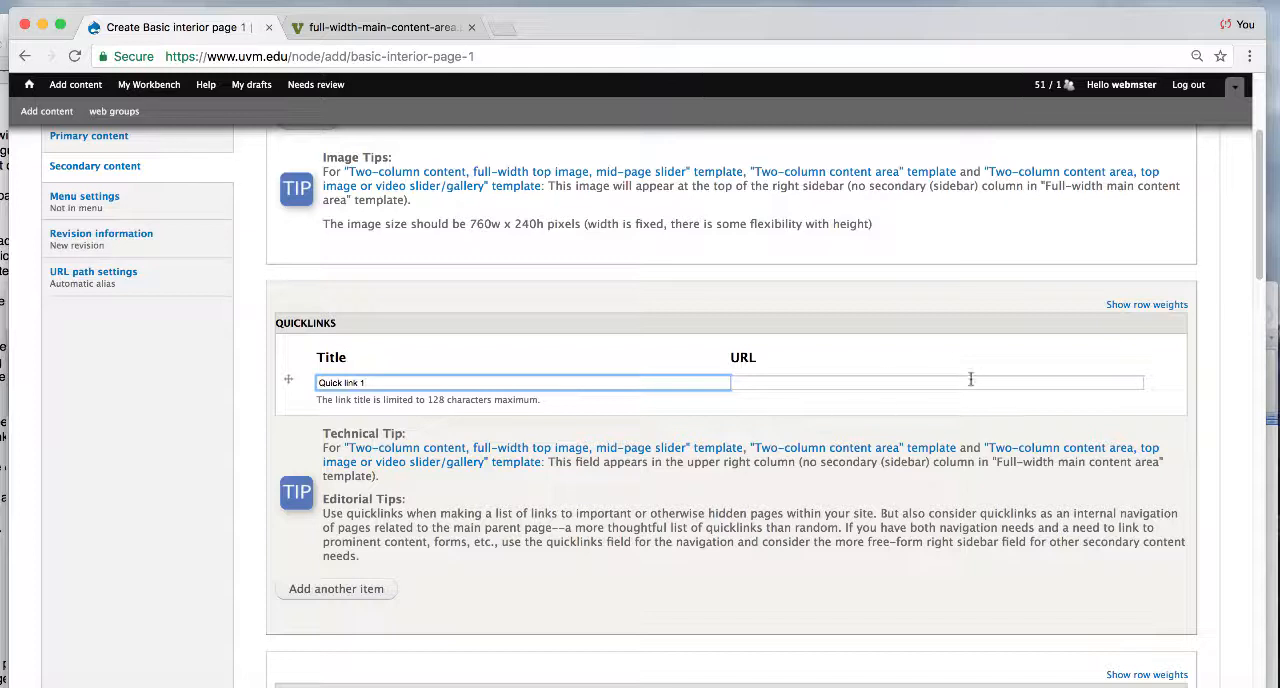
click(931, 384)
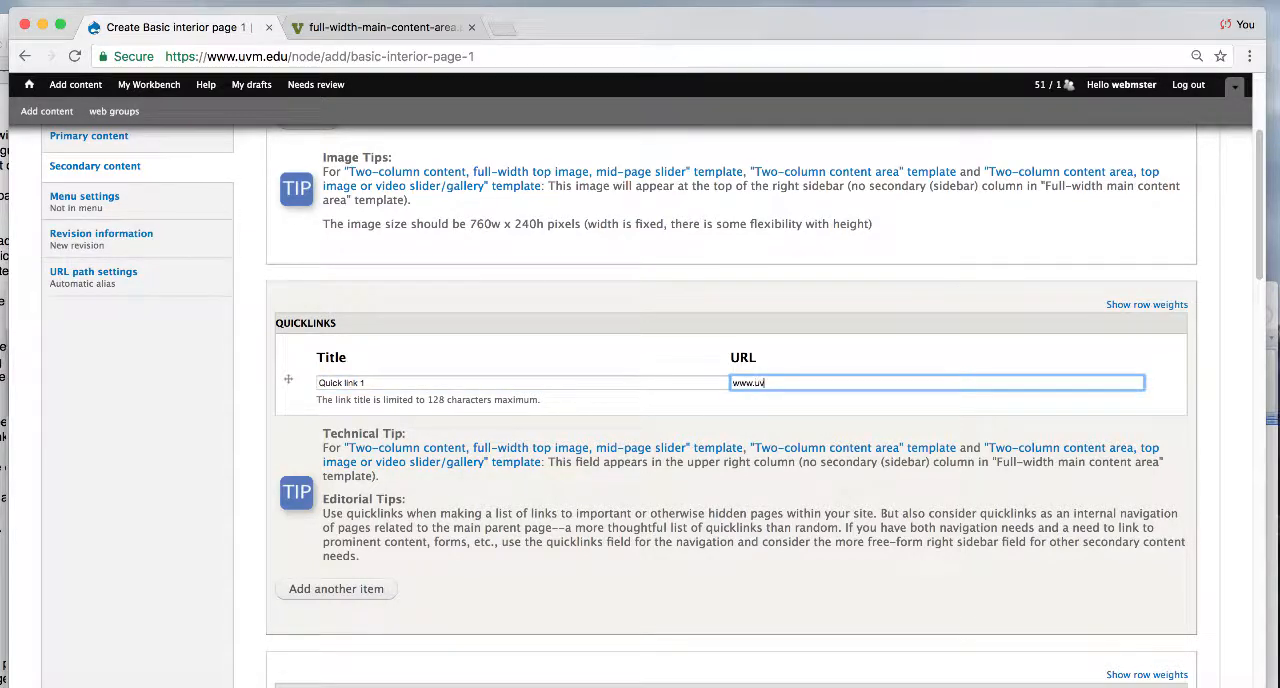
click(337, 589)
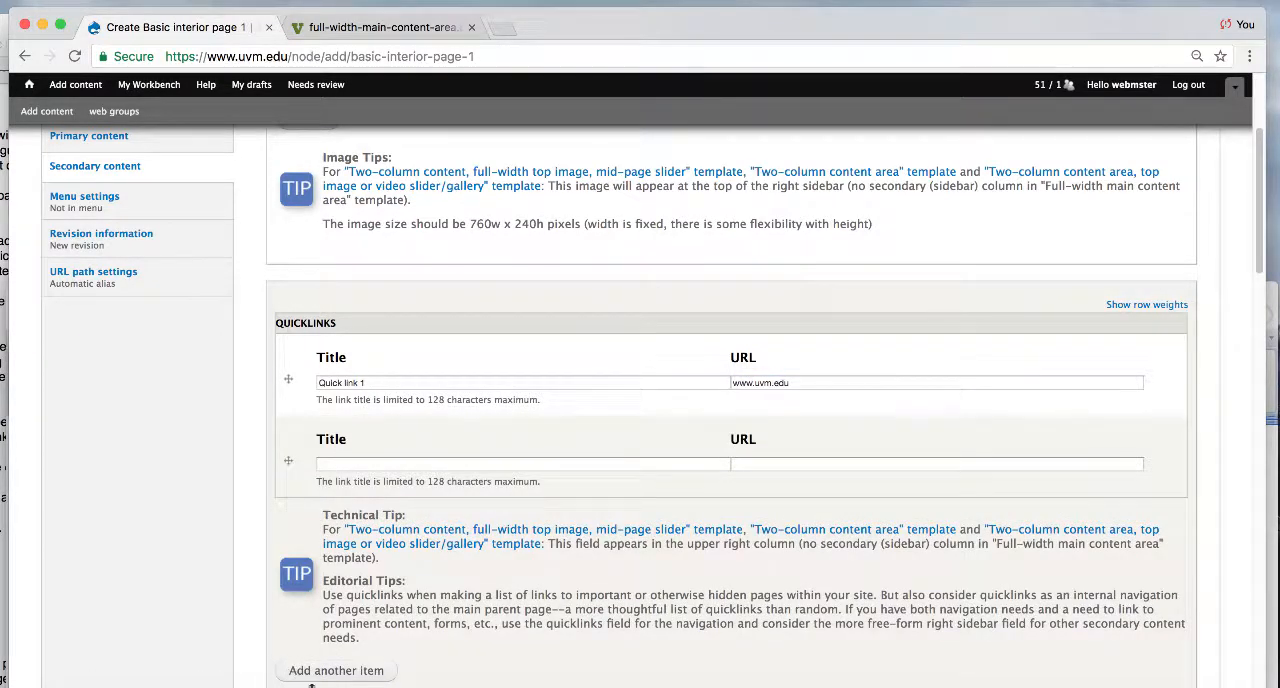
click(386, 462)
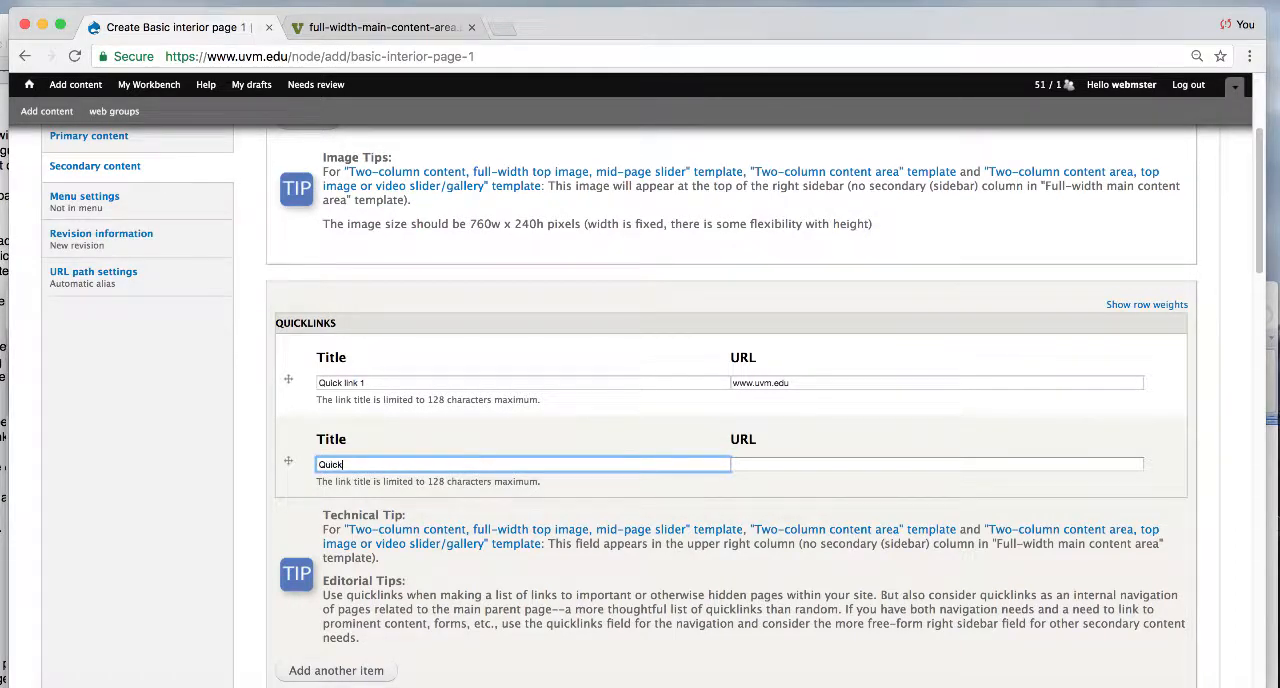
text(Quick link 2)
key(Tab)
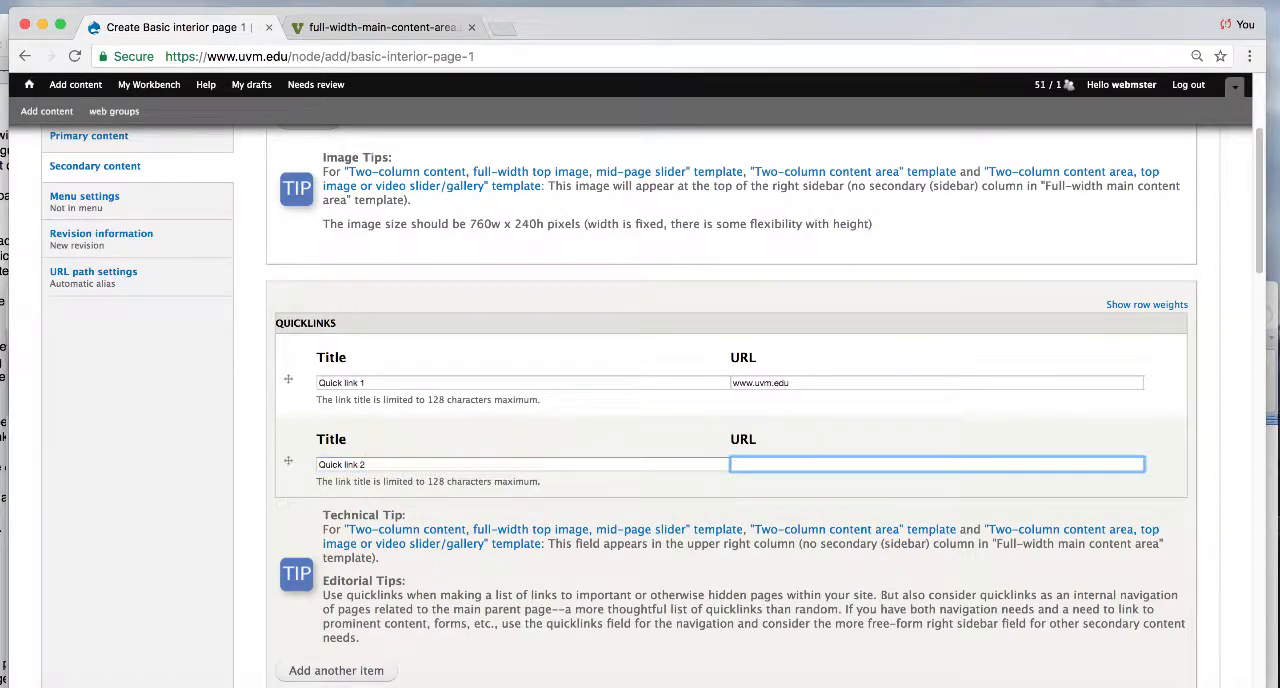
text(www.uvm.edu)
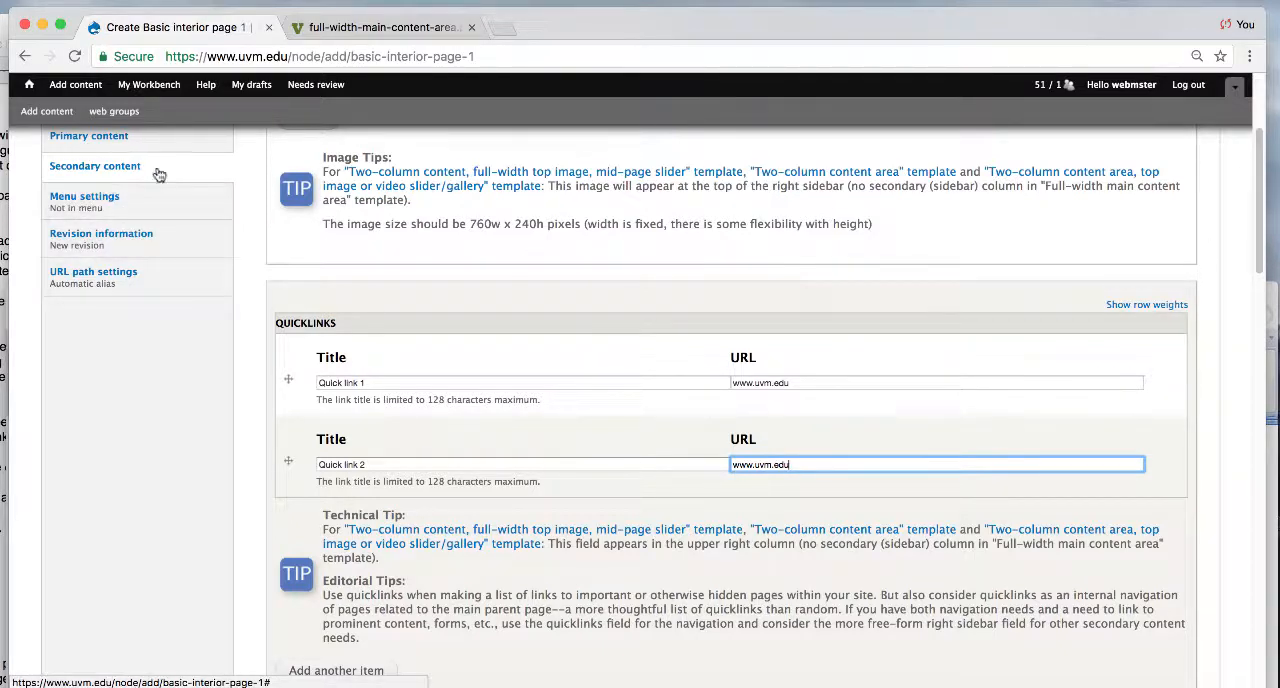
- Enter "What is a right sidebar and where does it show up?" in the Right sidebar field and format it as Heading 3
drag(1265, 262, 1265, 370)
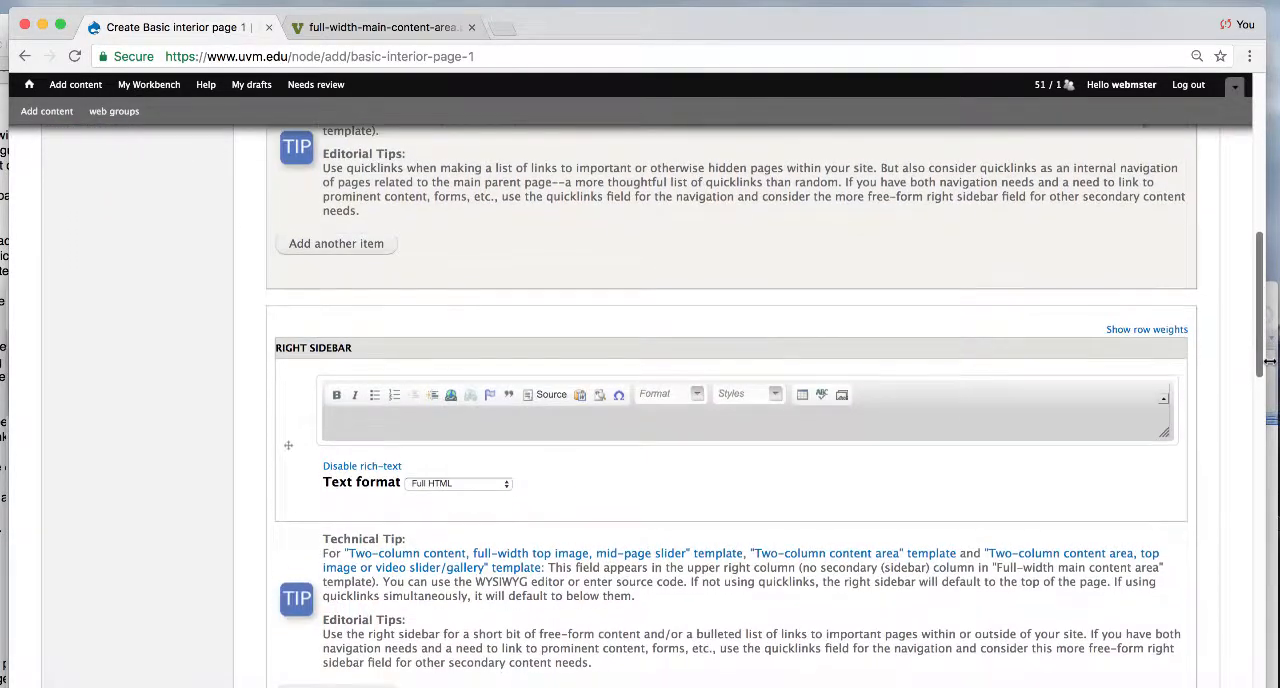
click(1163, 434)
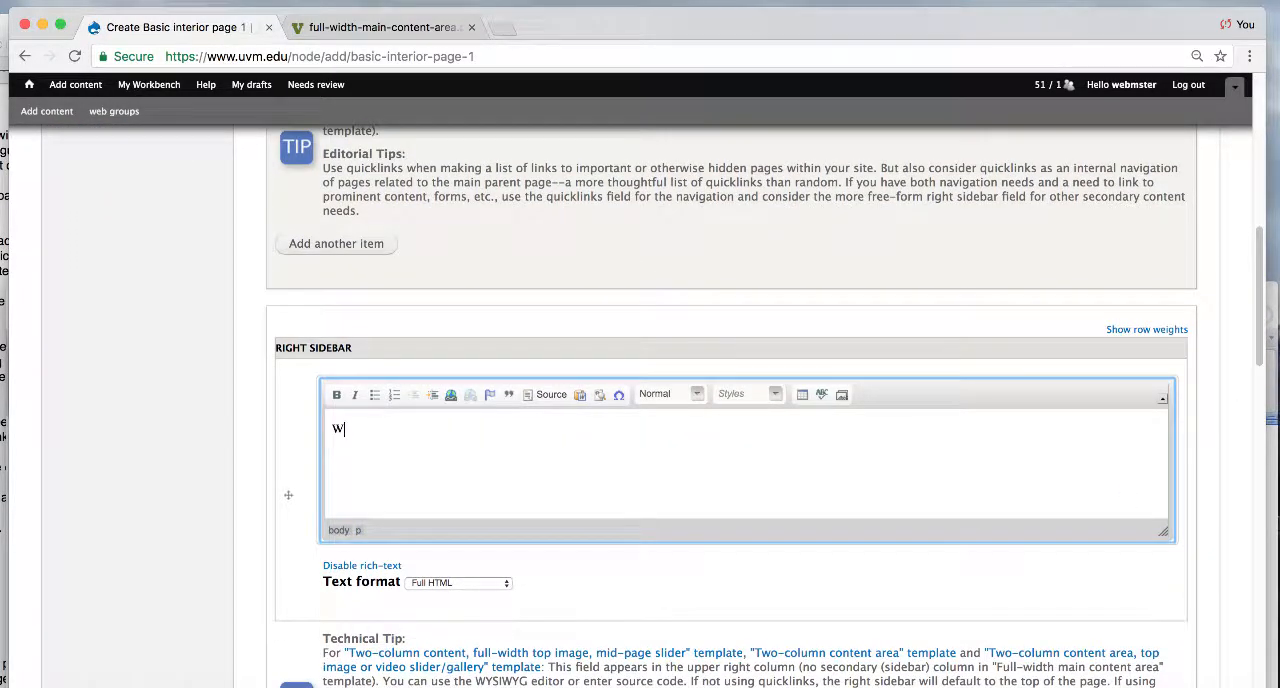
text(What is a right sidebar and where do)
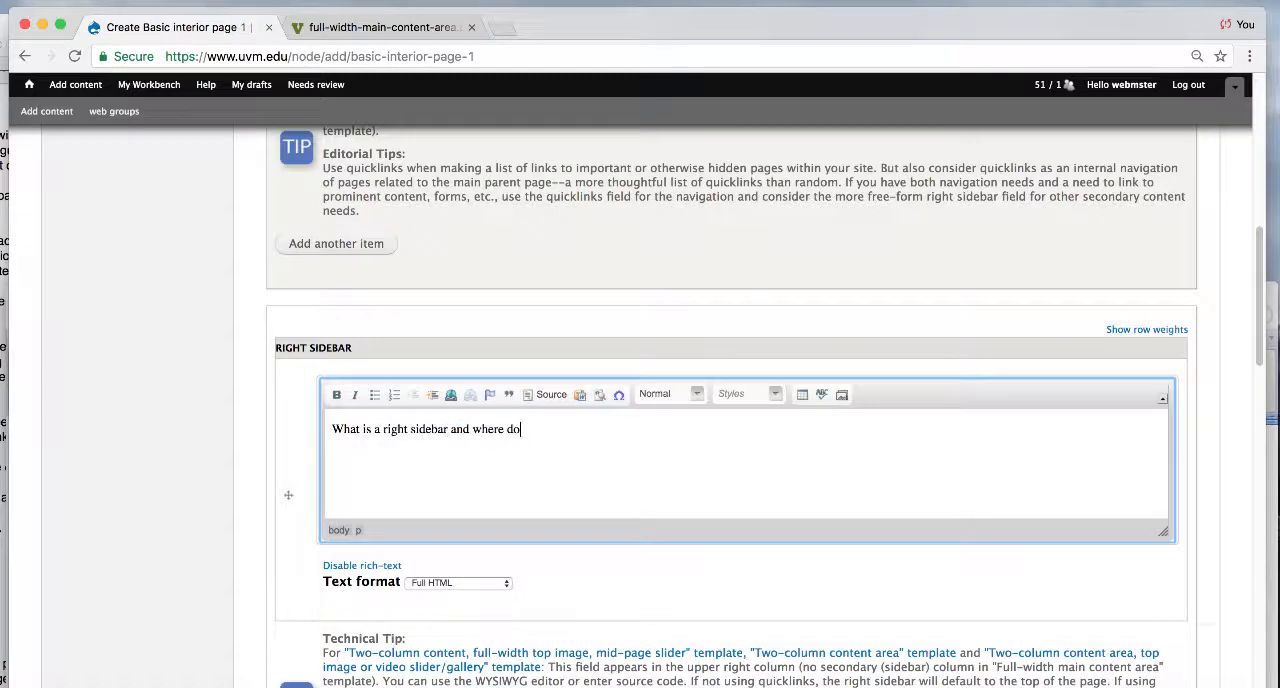
text(es it show up?)
click(697, 399)
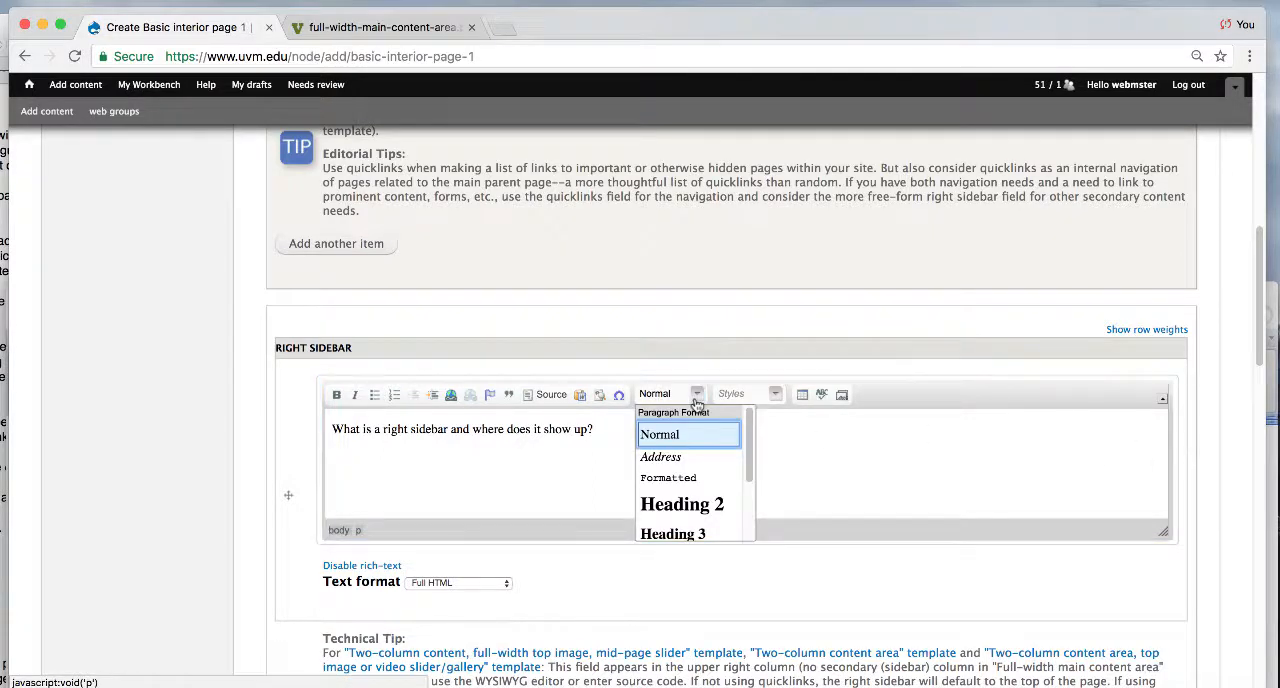
click(698, 533)
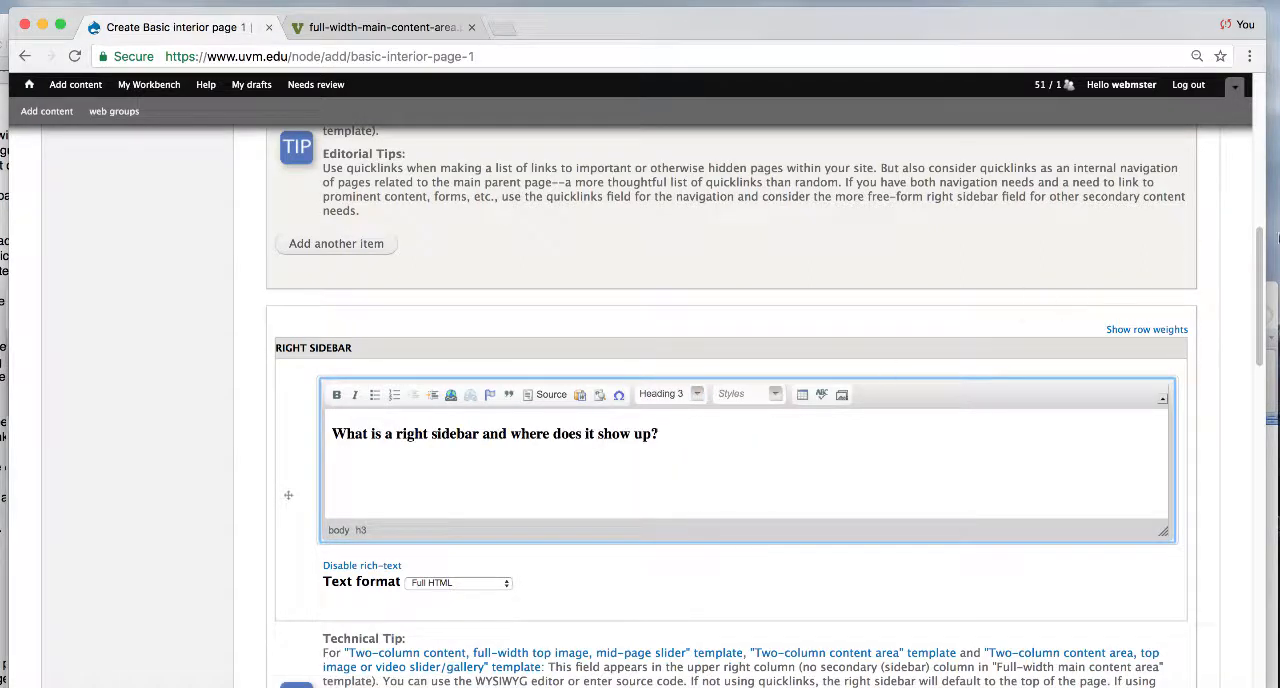
- Paste the copied paragraph on a new line below the Right sidebar heading
drag(1264, 245, 1262, 270)
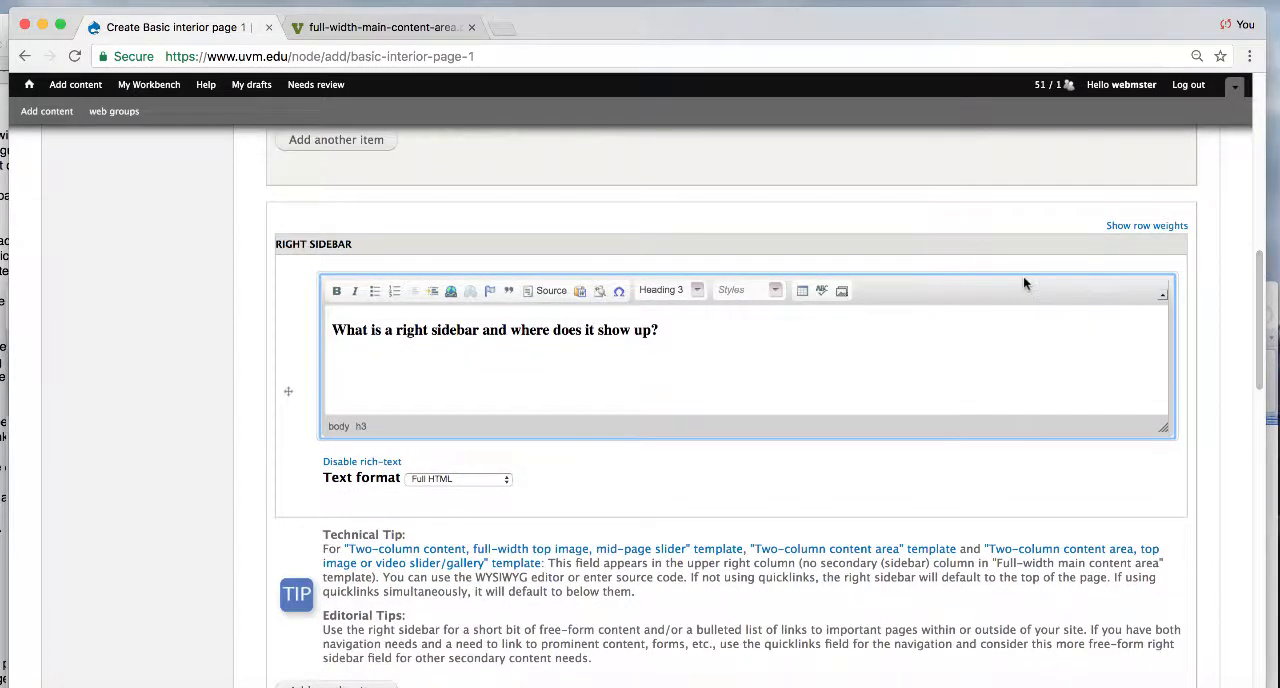
key(Return)
text(It is a long established fact that a reader will be distracted by the readable content of a page when looking at its layout. The point of using Lorem Ipsum is that it has a more-or-less normal distribution of letters, as opposed to using 'Content here, content here', making it look like readable English. Many desktop publishing packages and web page editors now use Lorem Ipsum as their default model text, and a search for 'lorem ipsum' will uncover many web sites still in their infancy. Various versions have evolved over the years, sometimes by accident, sometimes on purpose (injected humour and the like).)
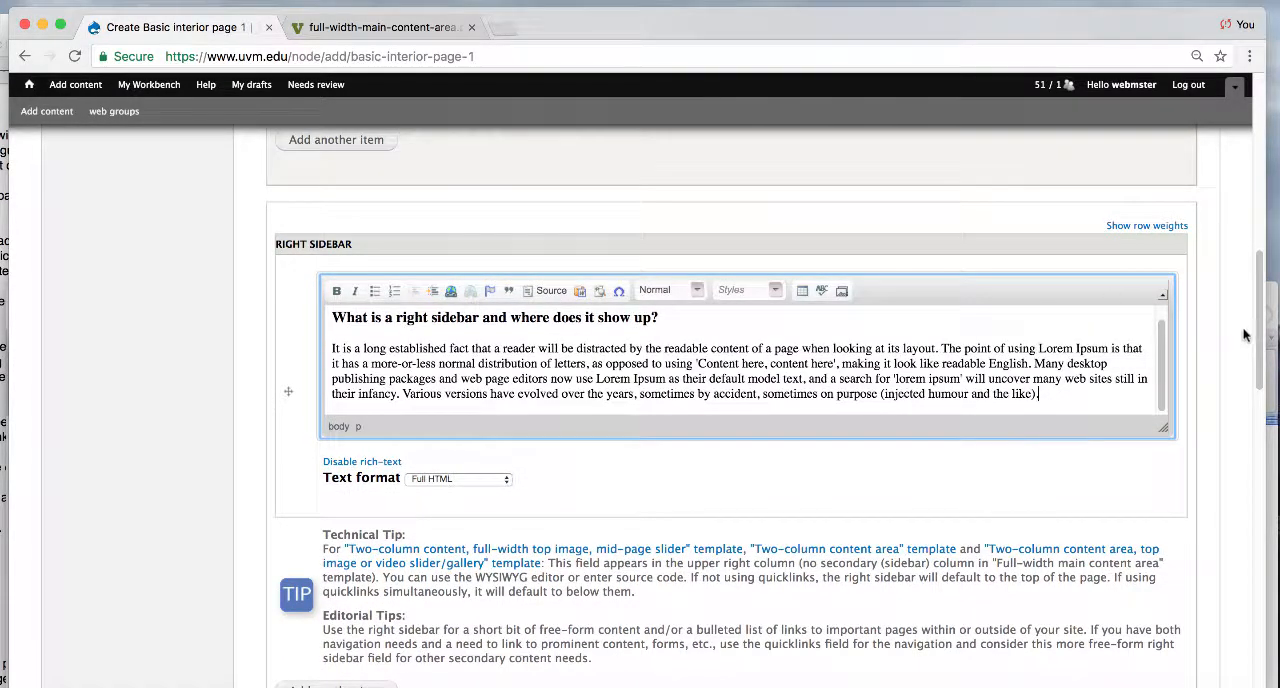
- Title the accordion secondary content item "What is this?"
drag(1258, 335, 1257, 463)
click(418, 312)
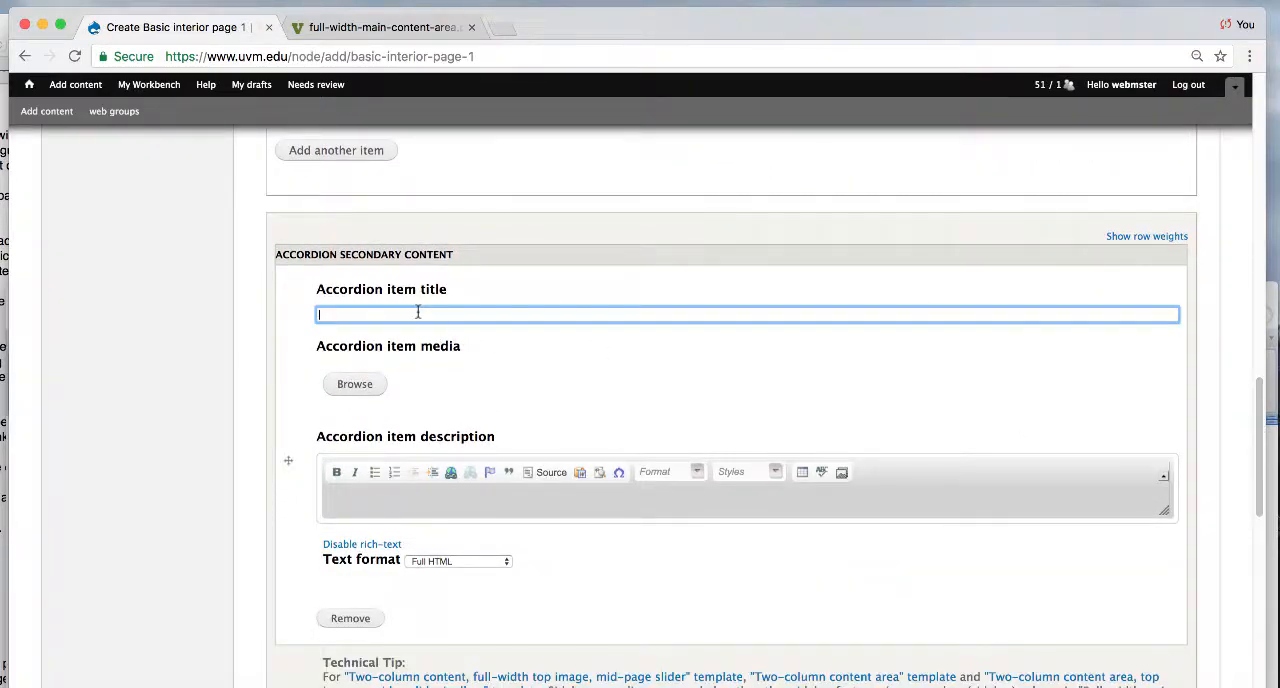
text(What is this?)
key(Tab)
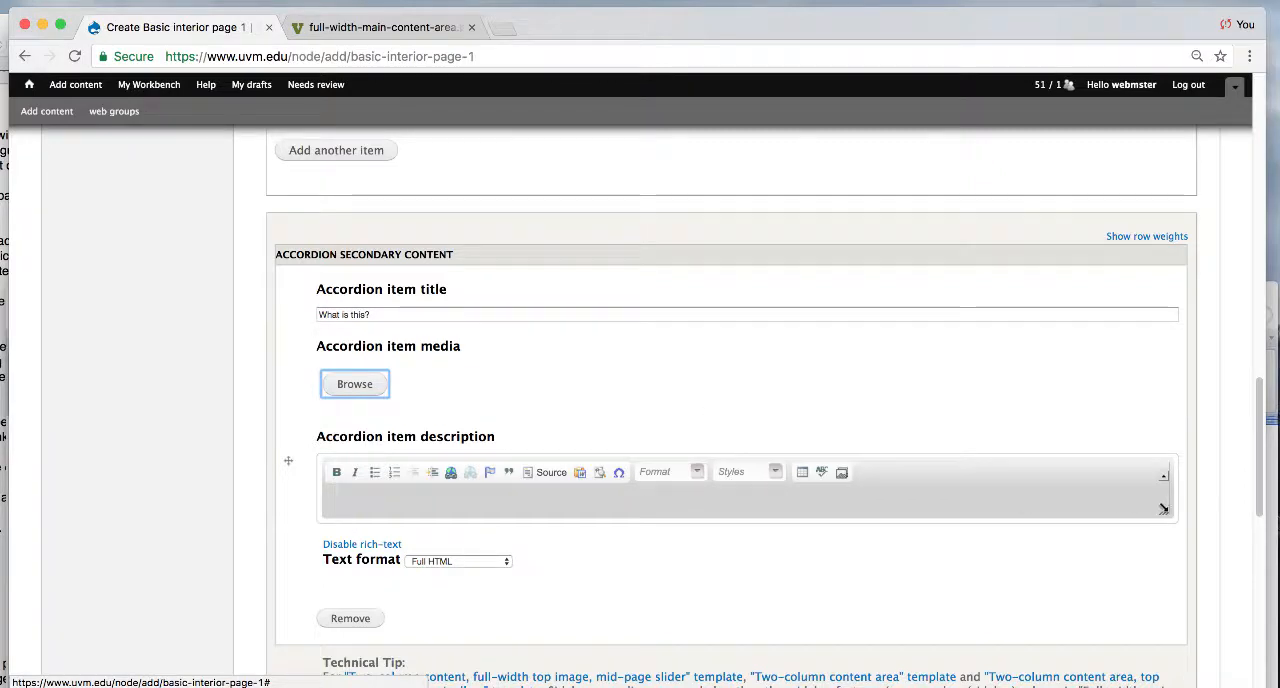
- Paste the copied paragraph into the secondary accordion item's description and delete everything after its first sentence
key(Tab)
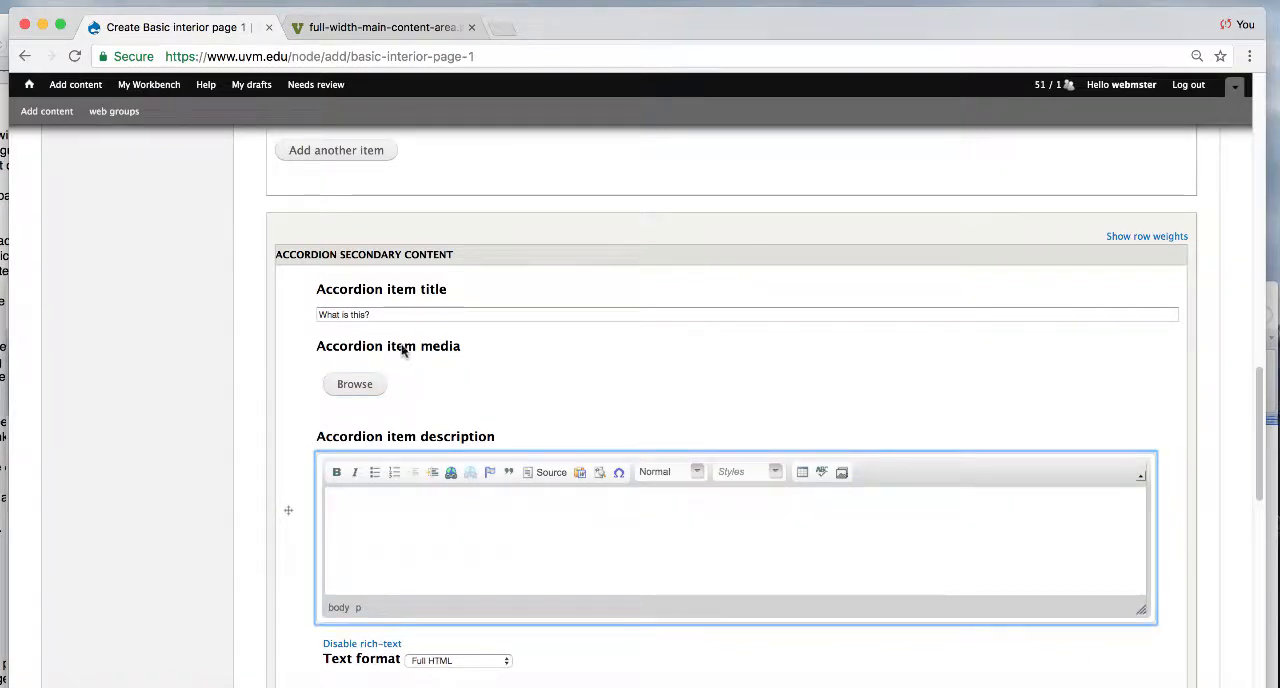
click(393, 553)
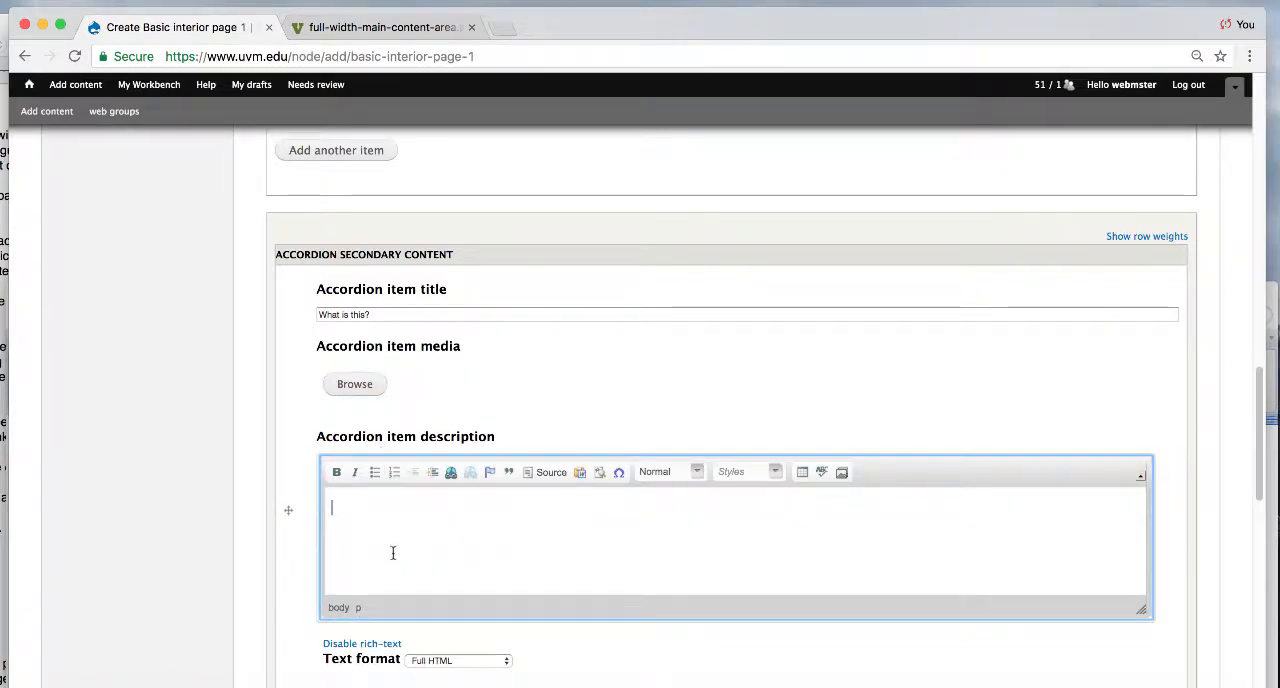
text(It is a long established fact that a reader will be distracted by the readable content of a page when looking at its layout. The point of using Lorem Ipsum is that it has a more-or-less normal distribution of letters, as opposed to using 'Content here, content here', making it look like readable English. Many desktop publishing packages and web page editors now use Lorem Ipsum as their default model text, and a search for 'lorem ipsum' will uncover many web sites still in their infancy. Various versions have evolved over the years, sometimes by accident, sometimes on purpose (injected humour and the like).)
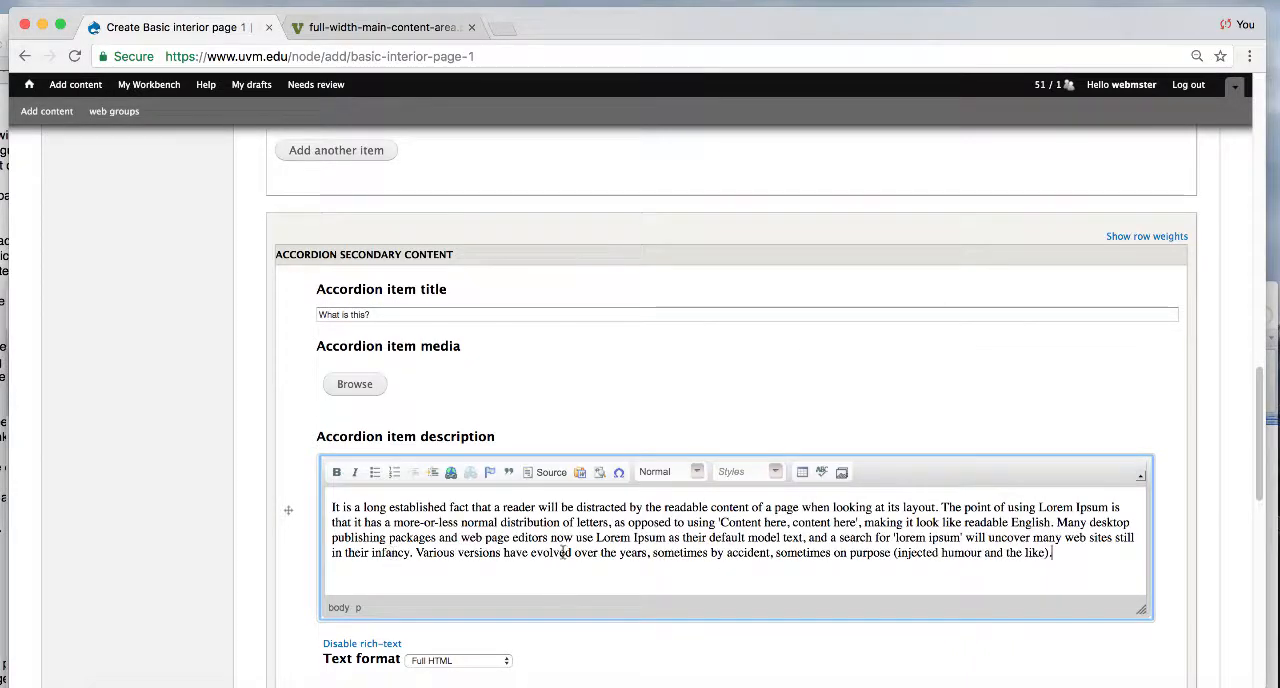
drag(1060, 552, 941, 507)
key(BackSpace)
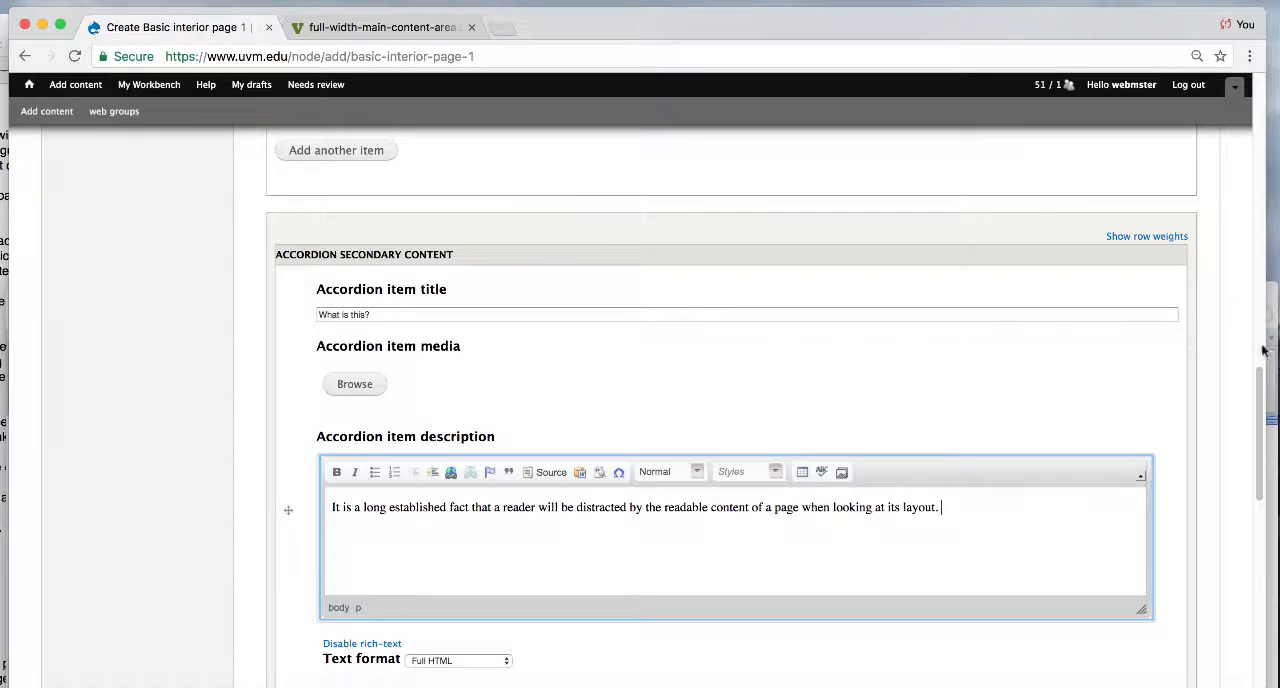
- Enter "What is this lower right sidebar field?" in the Lower right sidebar field, leaving the news category blank
scroll(1257, 345, down, 8)
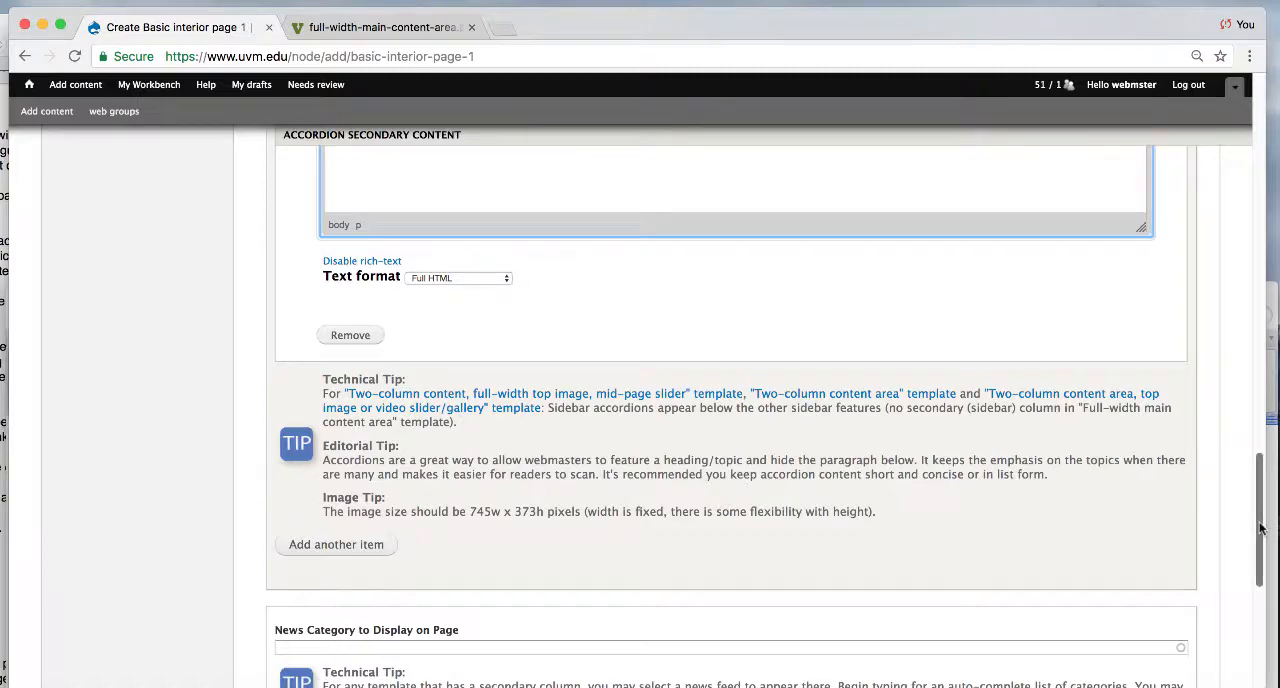
scroll(1261, 528, down, 6)
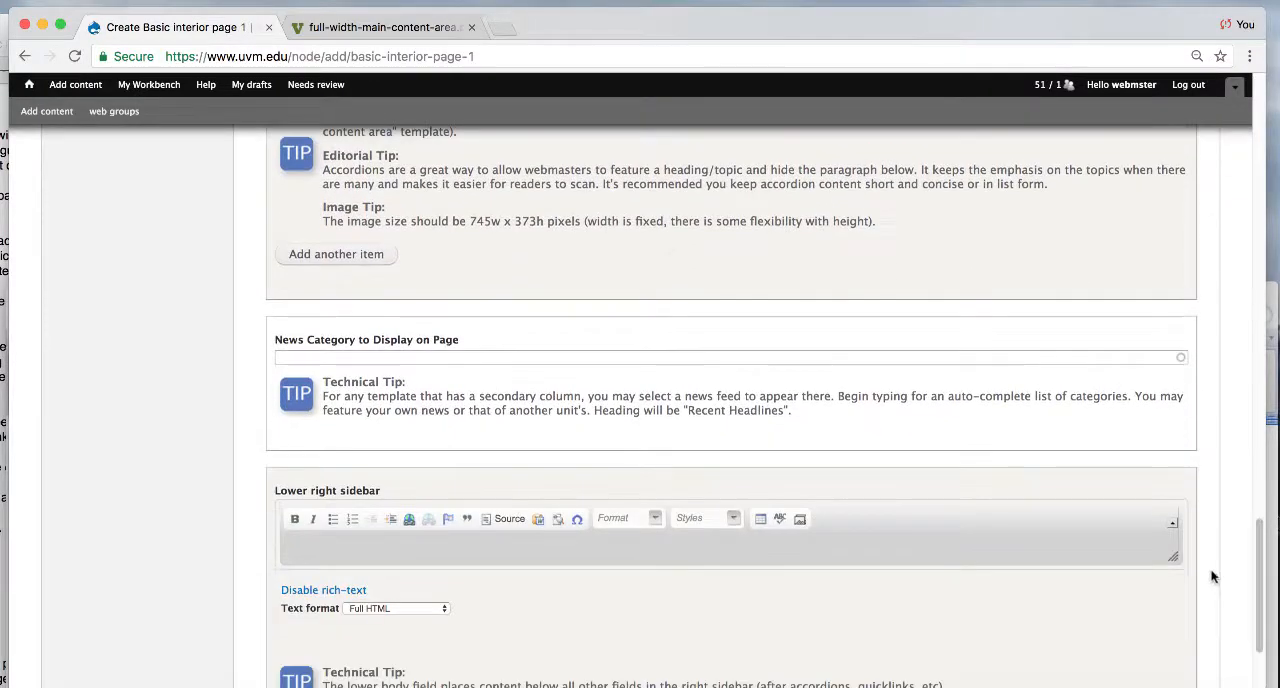
click(508, 357)
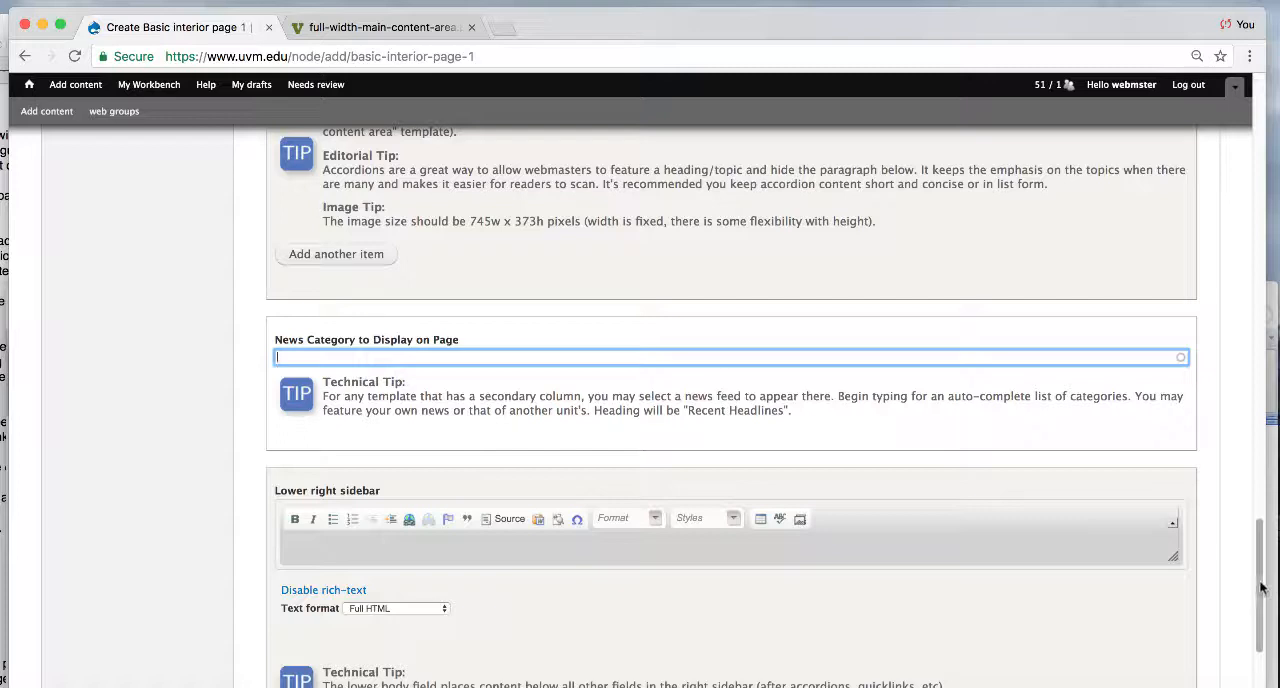
drag(1171, 554, 1261, 636)
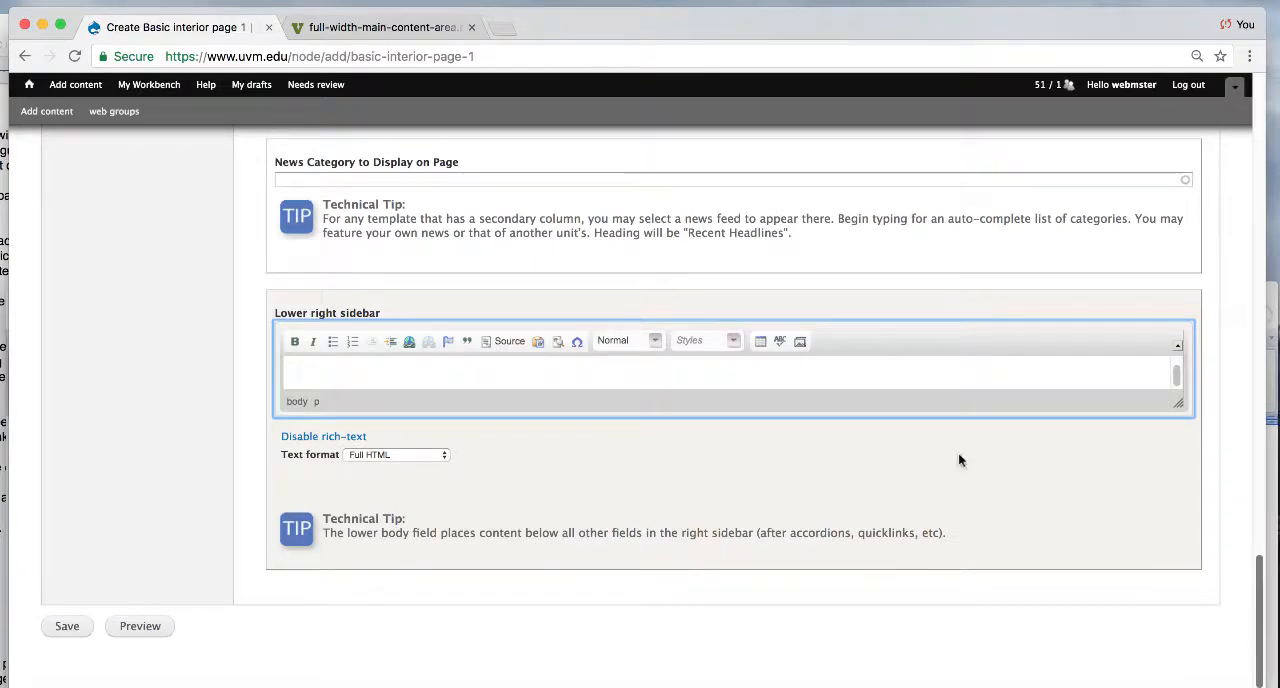
click(846, 380)
text(What)
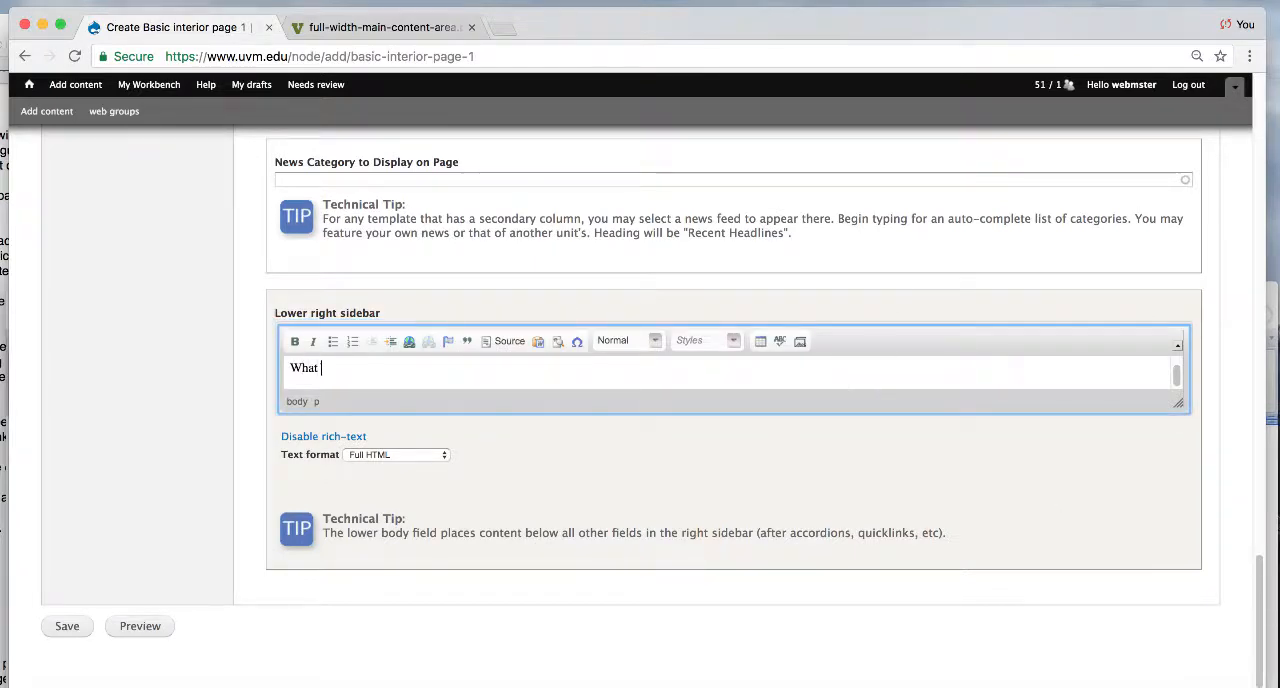
text( is this lower right sidebar field?)
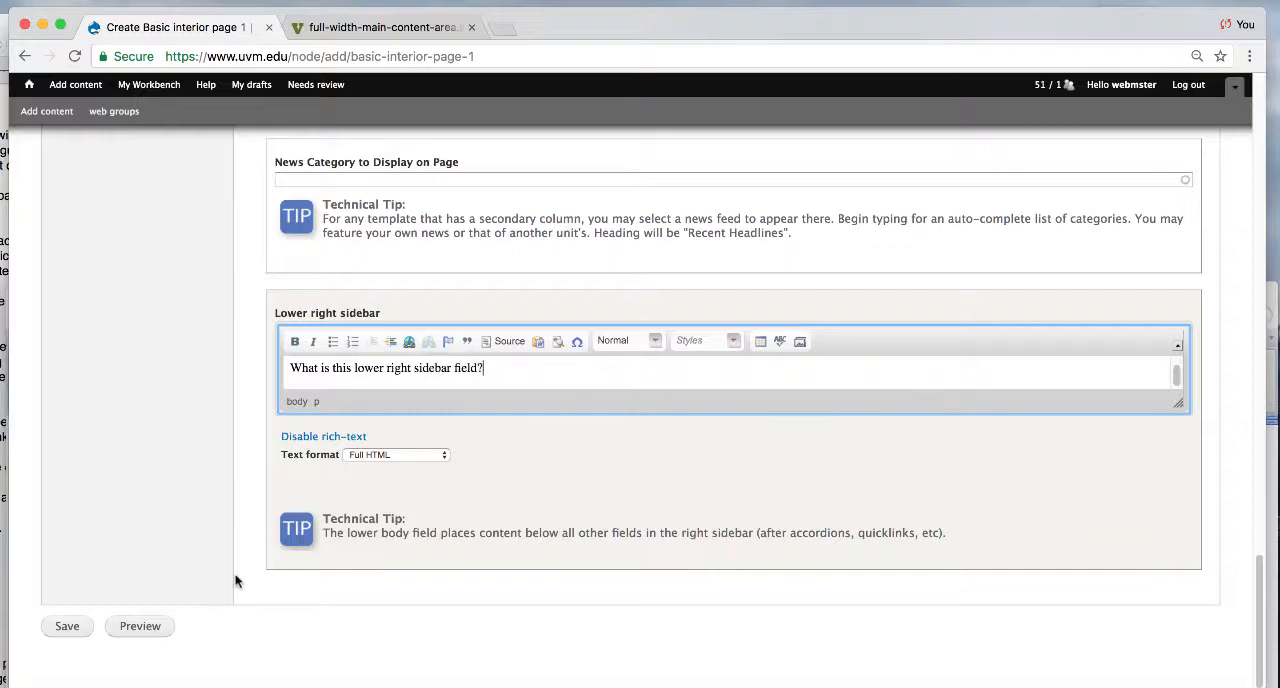
- Provide a menu link for the page in the menu settings, with About the Bee Gees as its parent item
drag(1265, 551, 1277, 127)
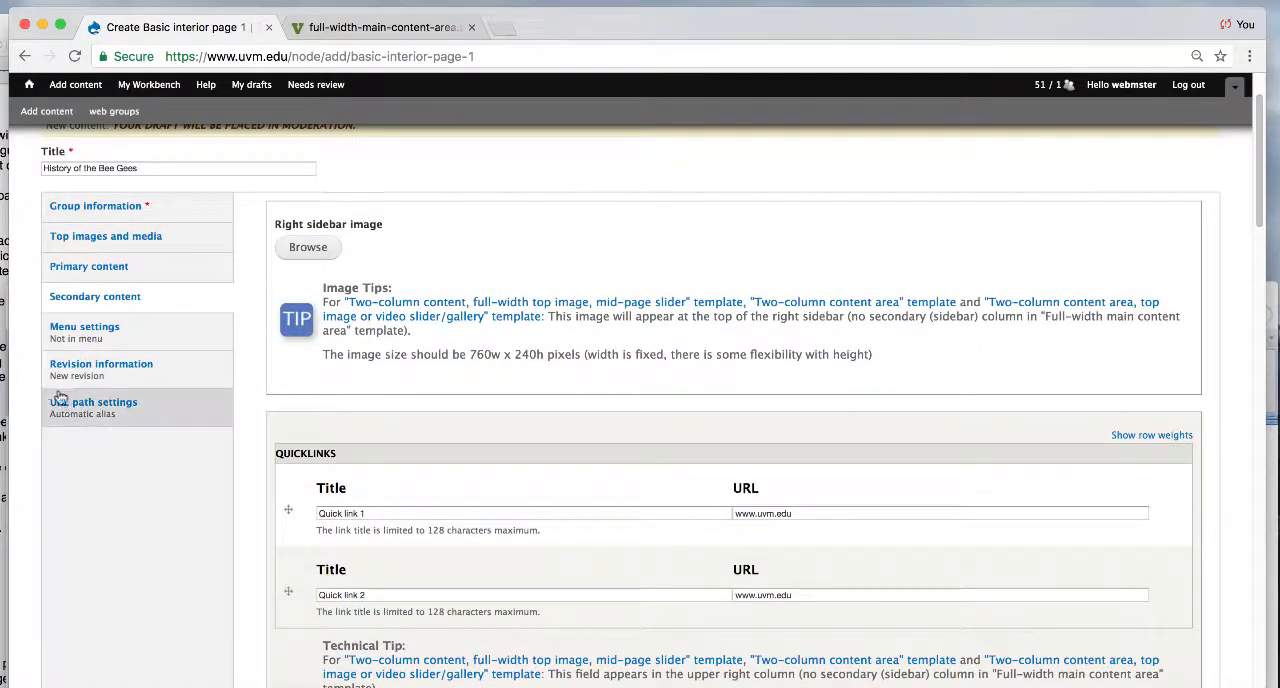
click(84, 326)
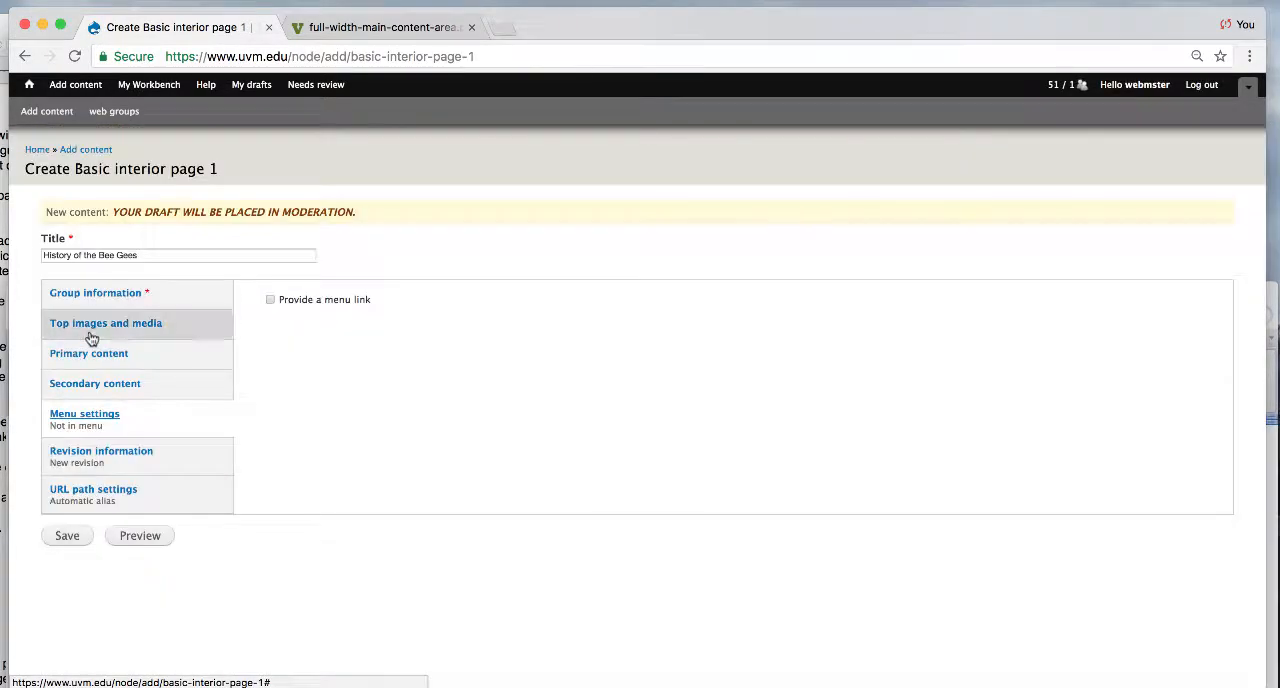
click(270, 299)
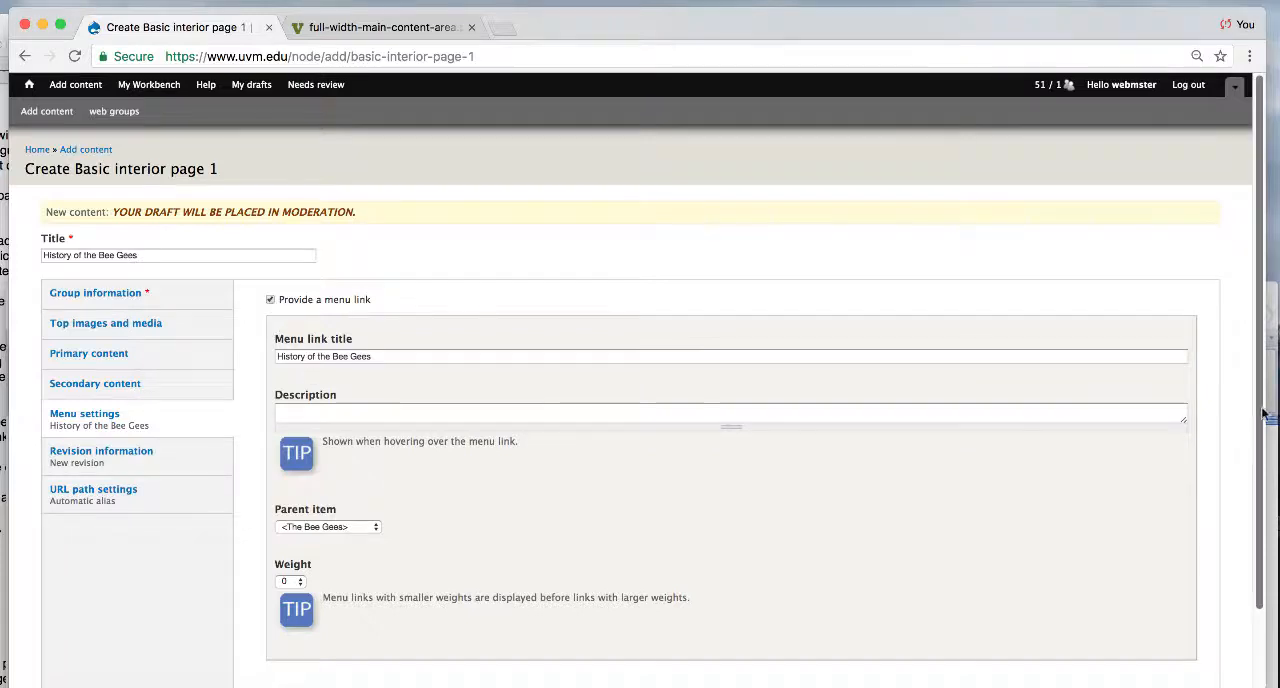
click(352, 526)
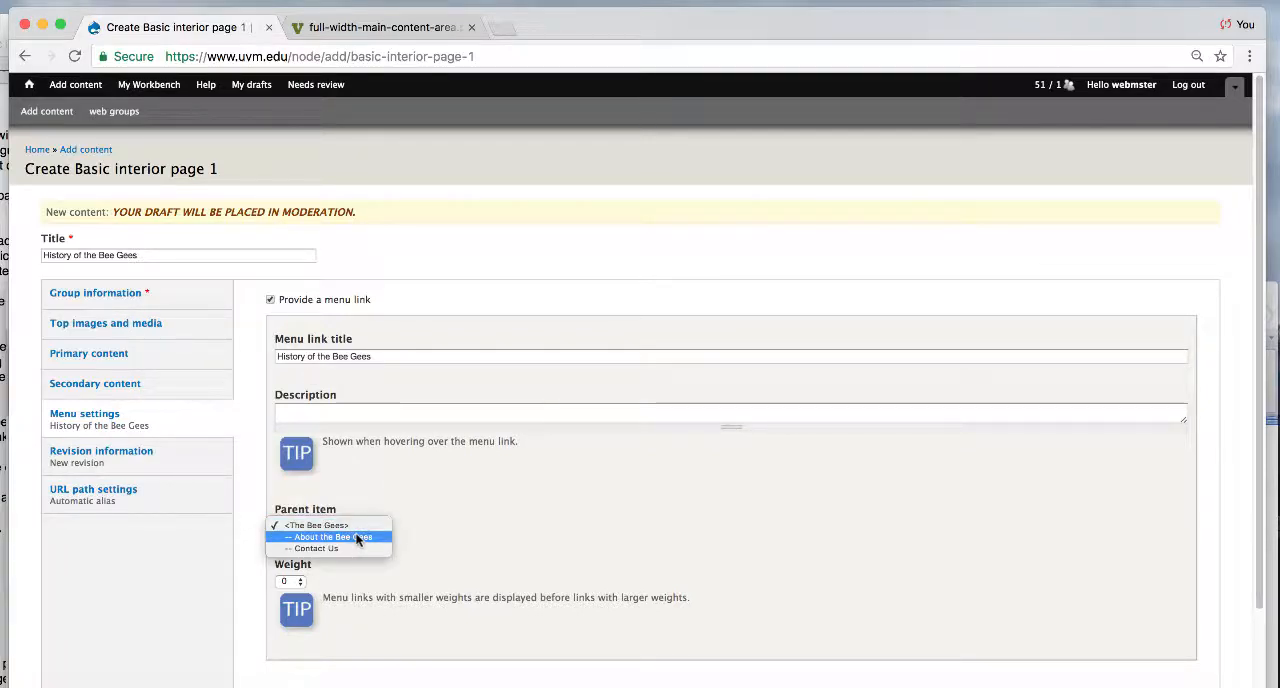
click(357, 540)
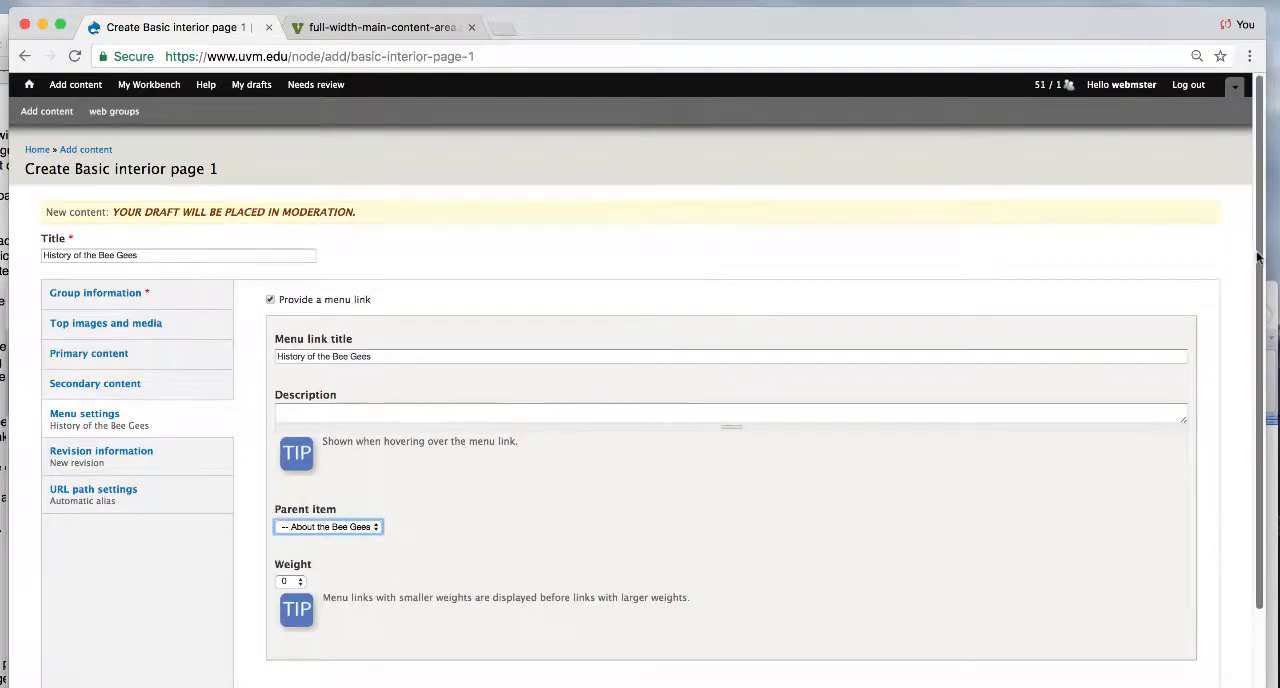
- Save the new page and set its moderation state to Published
scroll(1258, 258, down, 2)
click(60, 632)
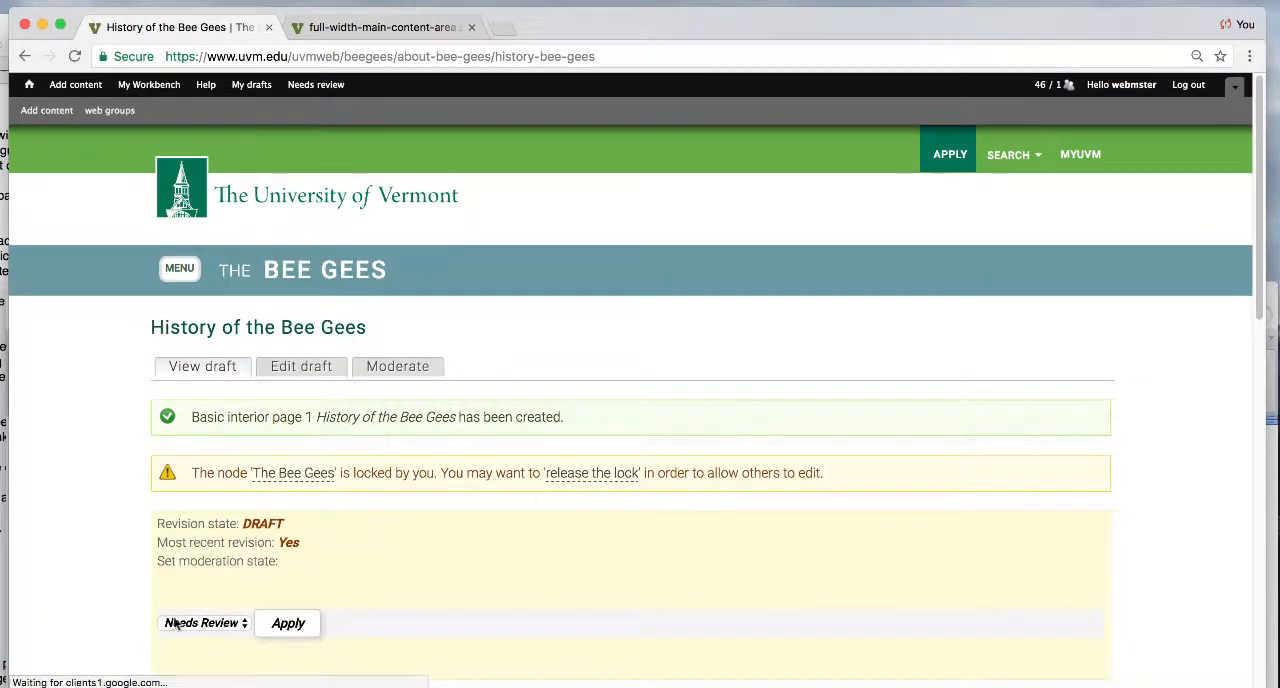
click(182, 624)
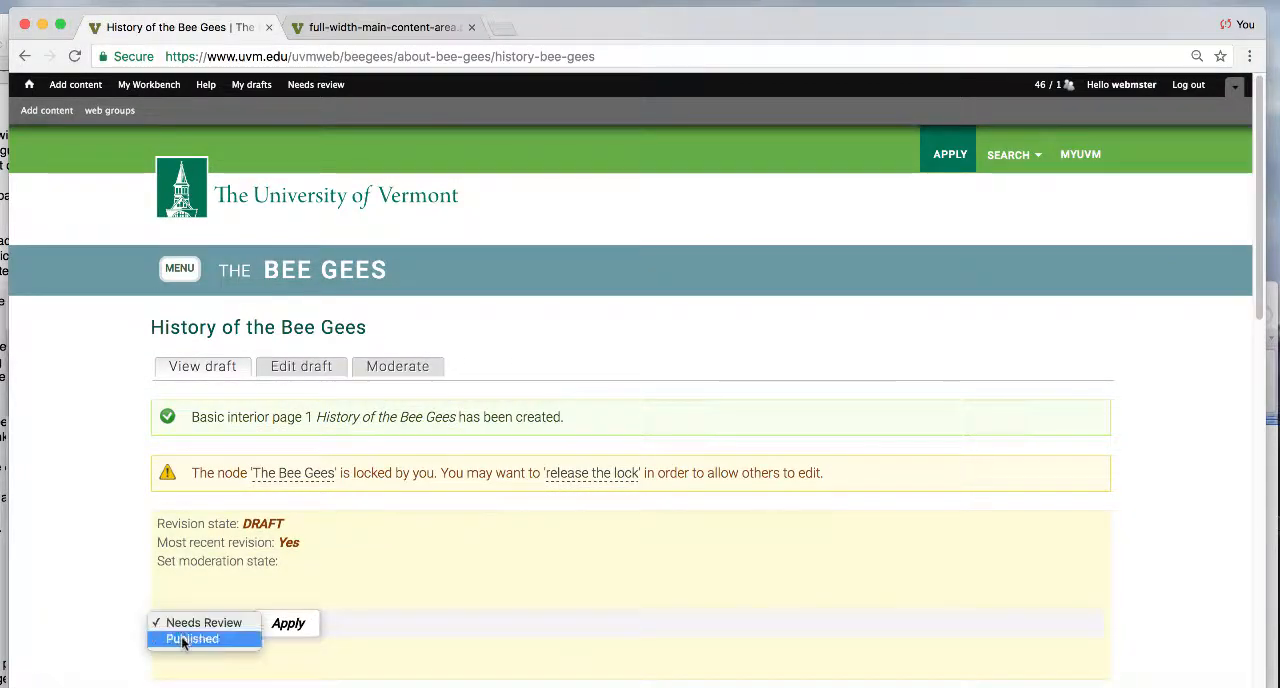
click(190, 638)
click(287, 630)
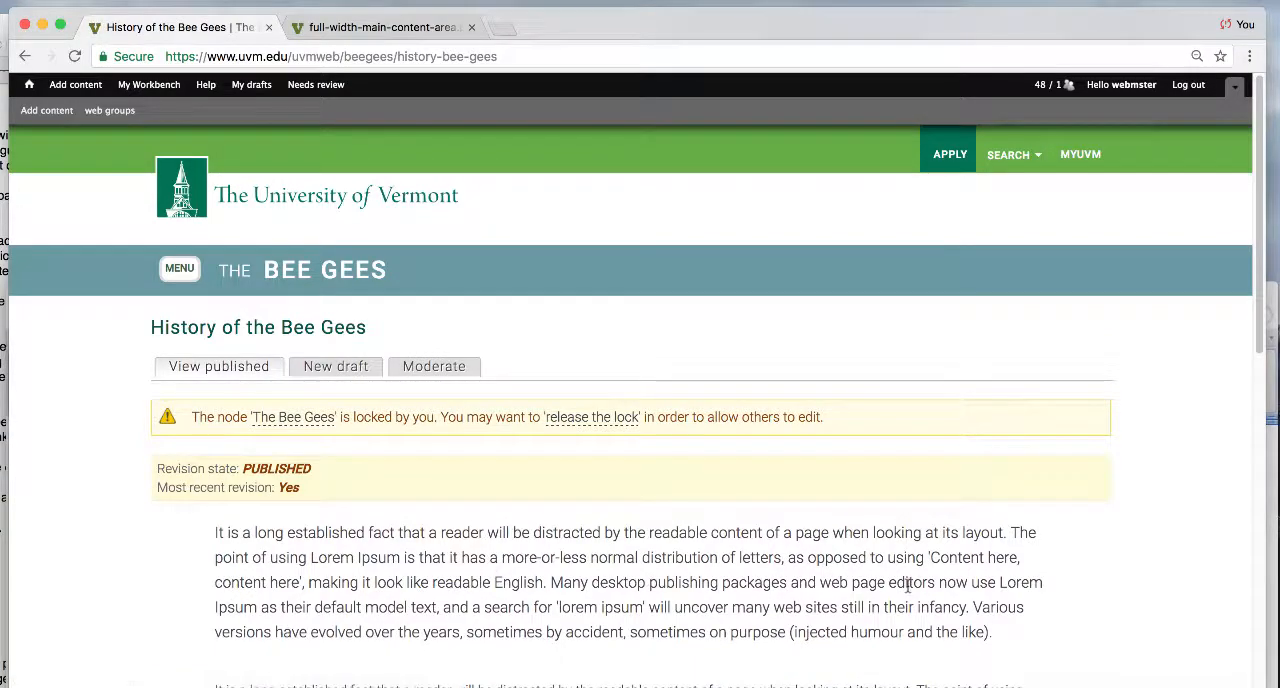
- Review the published page's body text and history items, expanding and collapsing Accordion Item 1
scroll(1262, 190, down, 2)
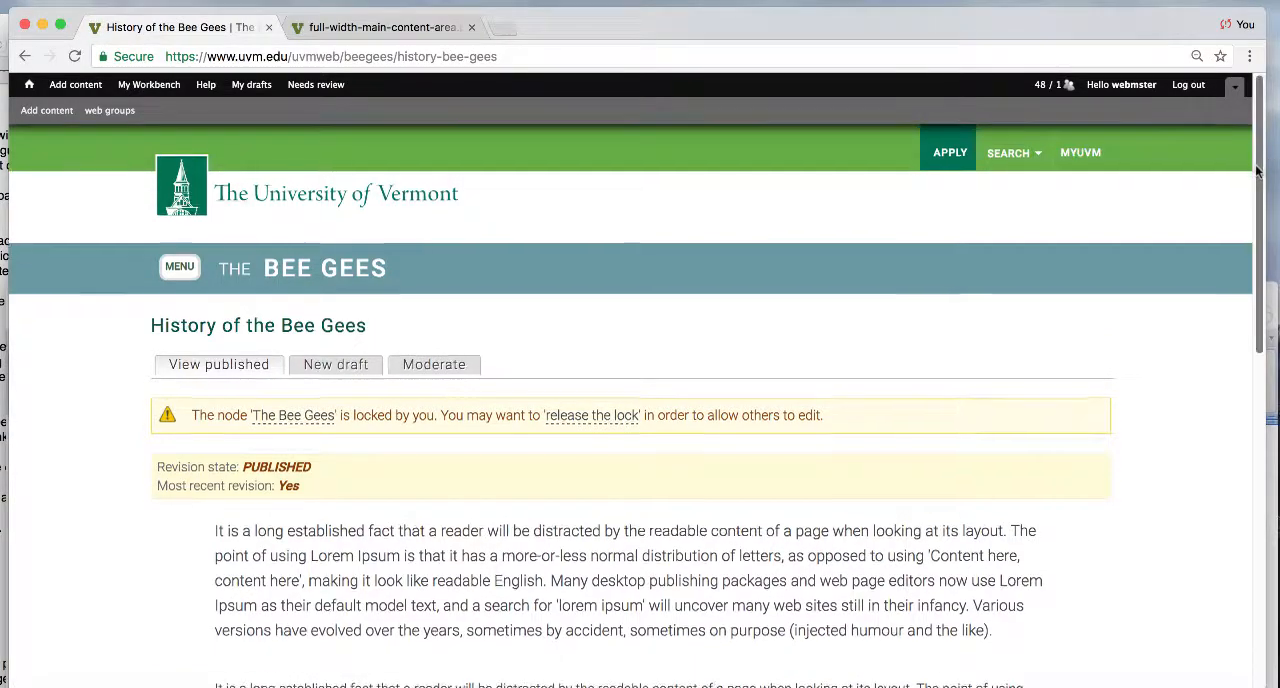
drag(1266, 212, 1260, 351)
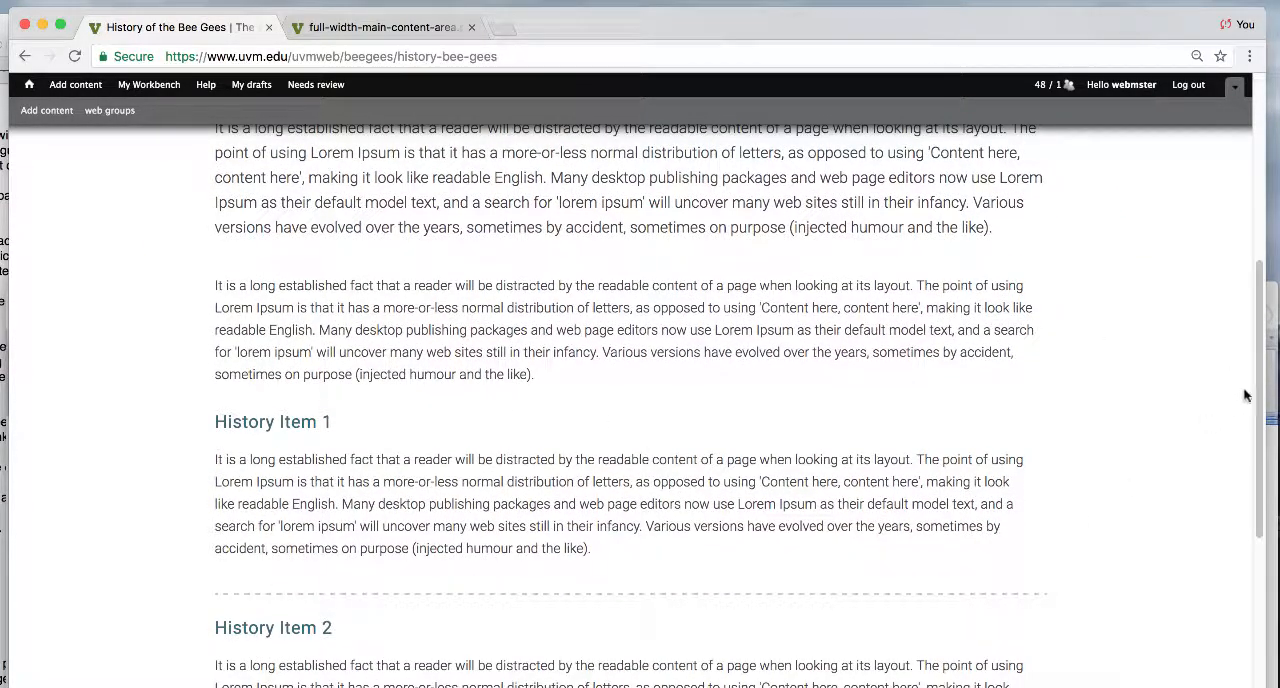
scroll(640, 400, down, 4)
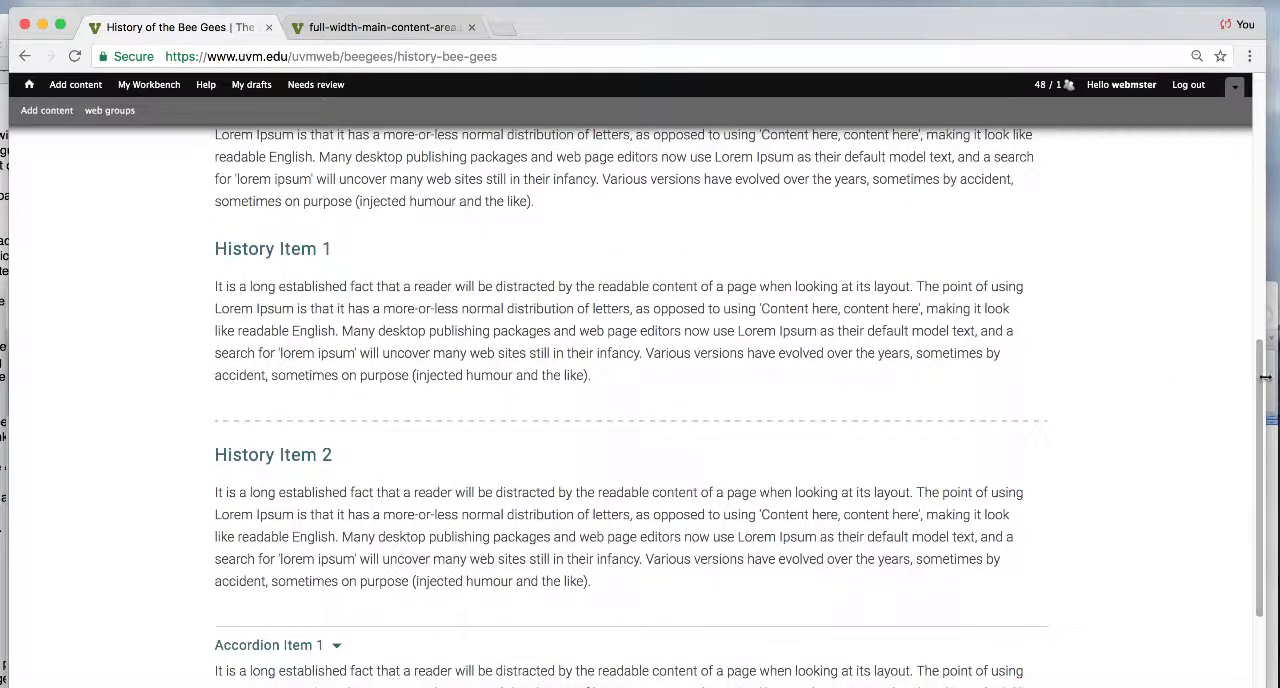
drag(1264, 383, 1262, 487)
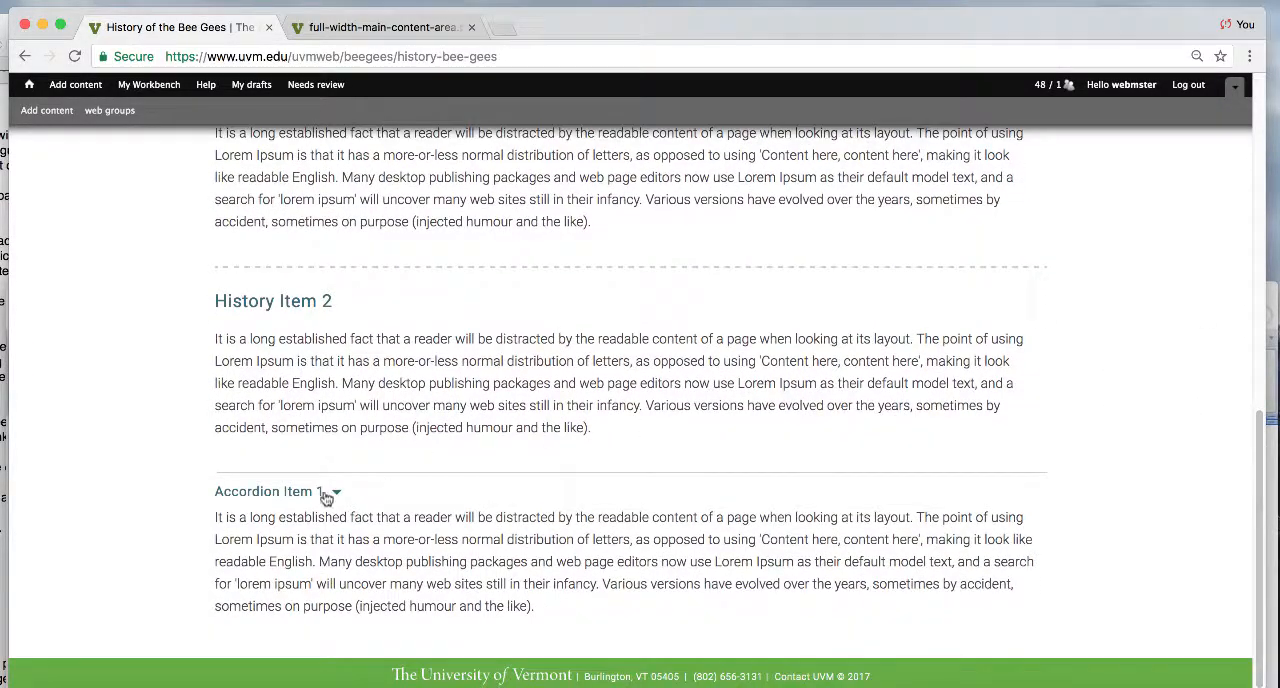
click(271, 494)
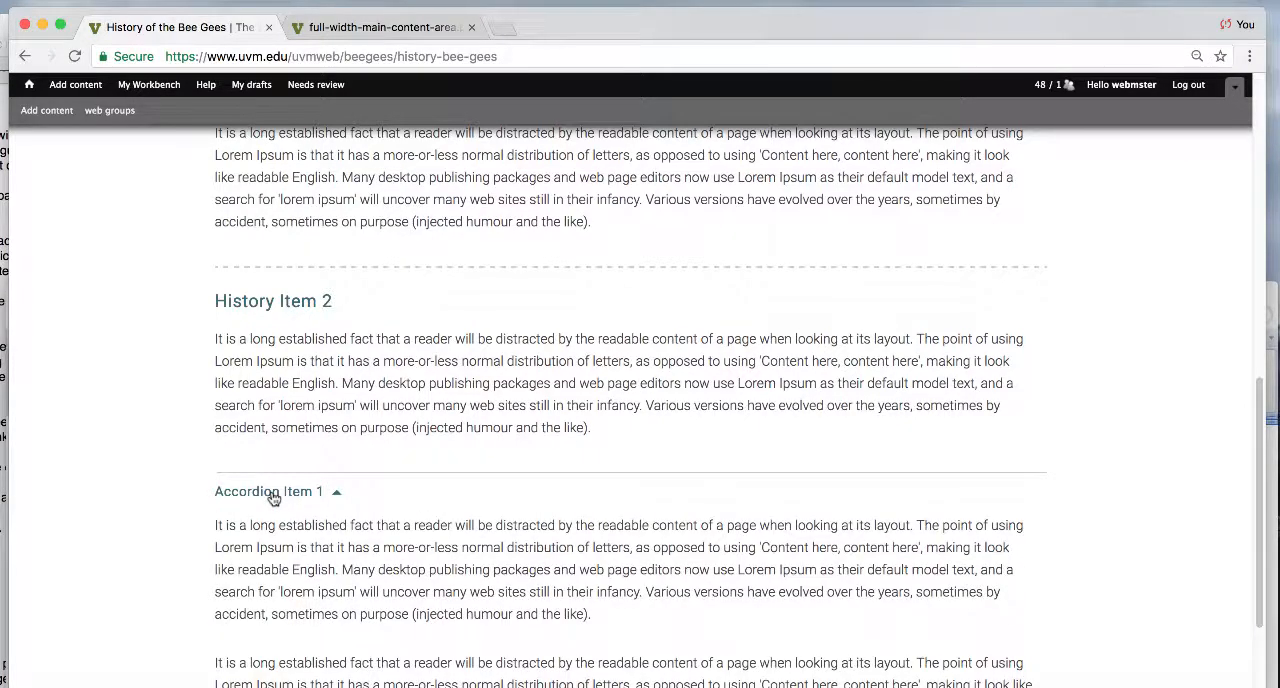
click(273, 496)
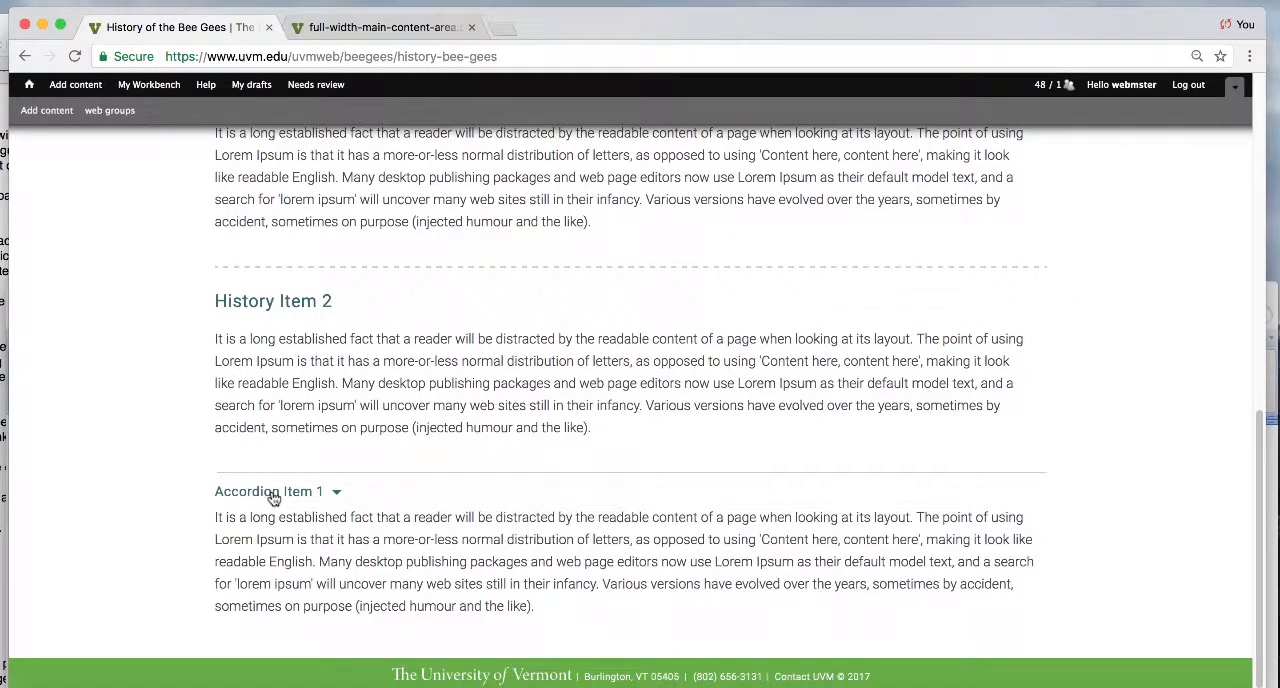
click(273, 496)
click(273, 496)
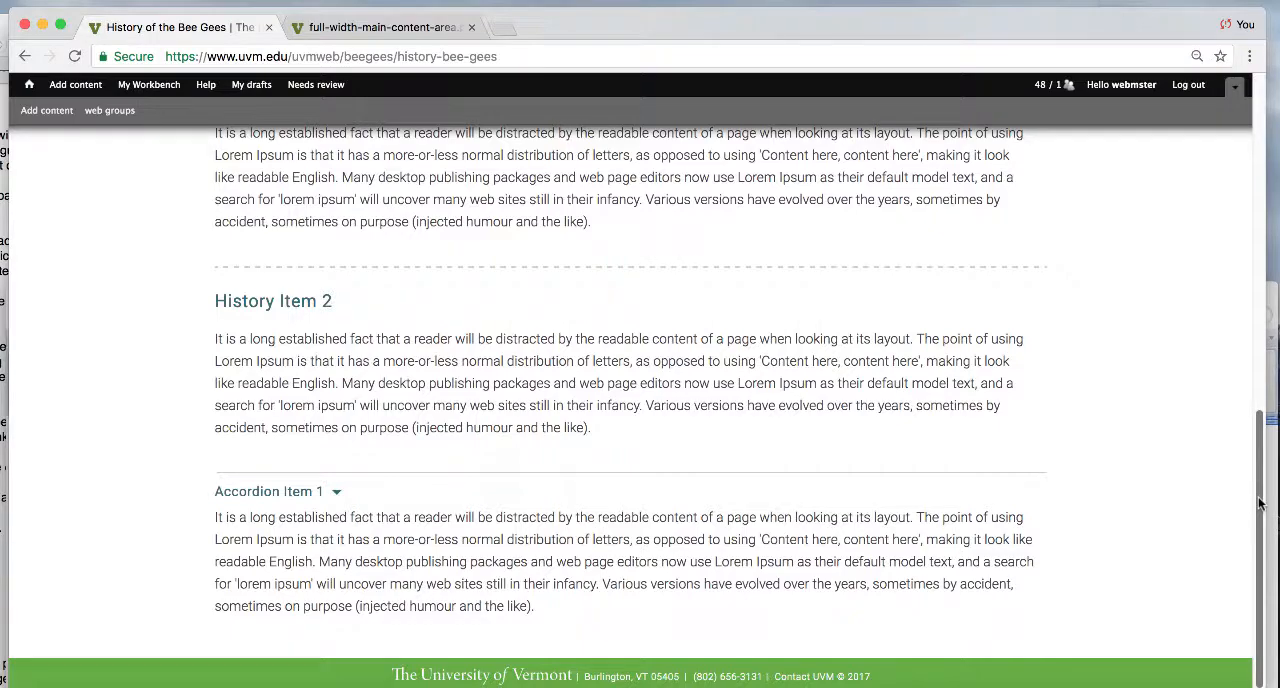
- Create a new draft of the page with the Two-column content area page layout and save it
drag(1260, 505, 1188, 258)
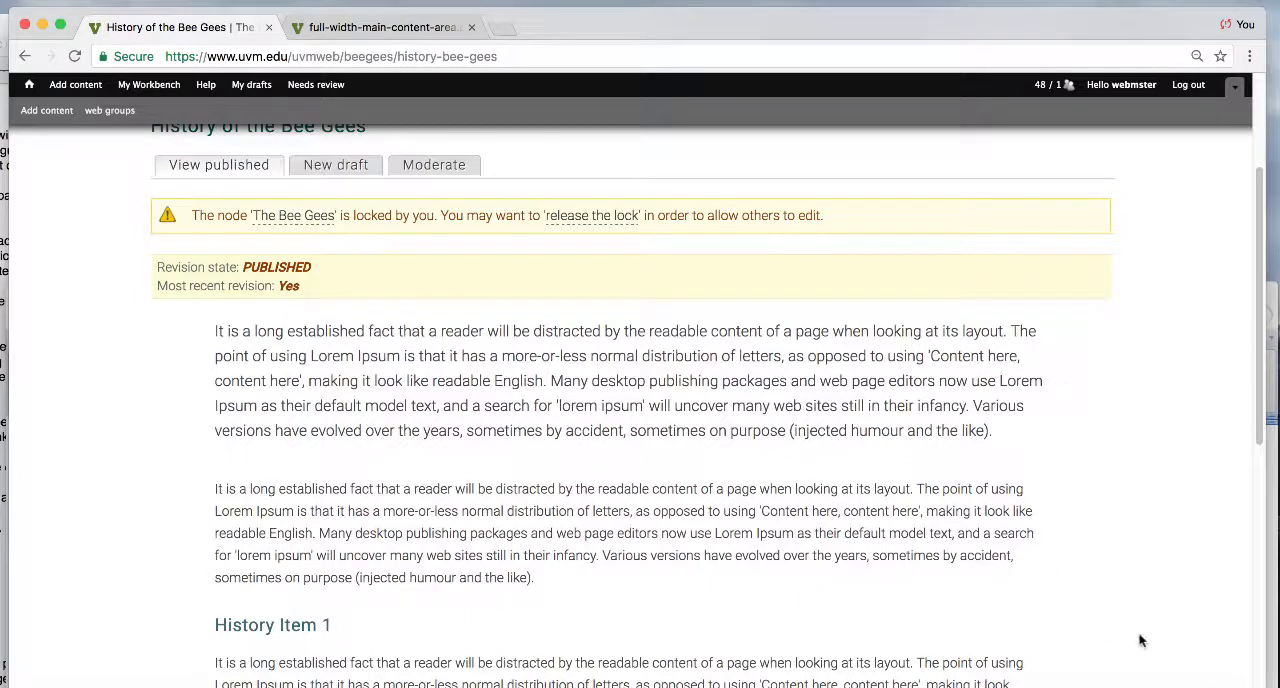
click(336, 165)
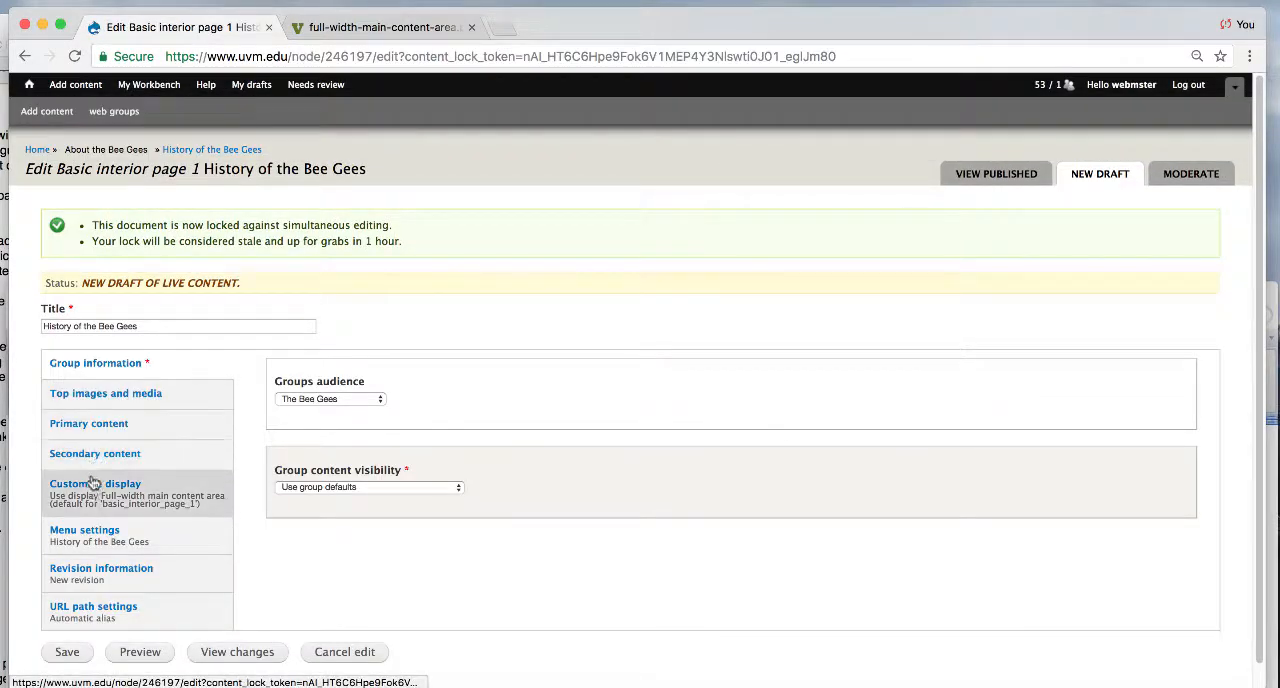
click(93, 486)
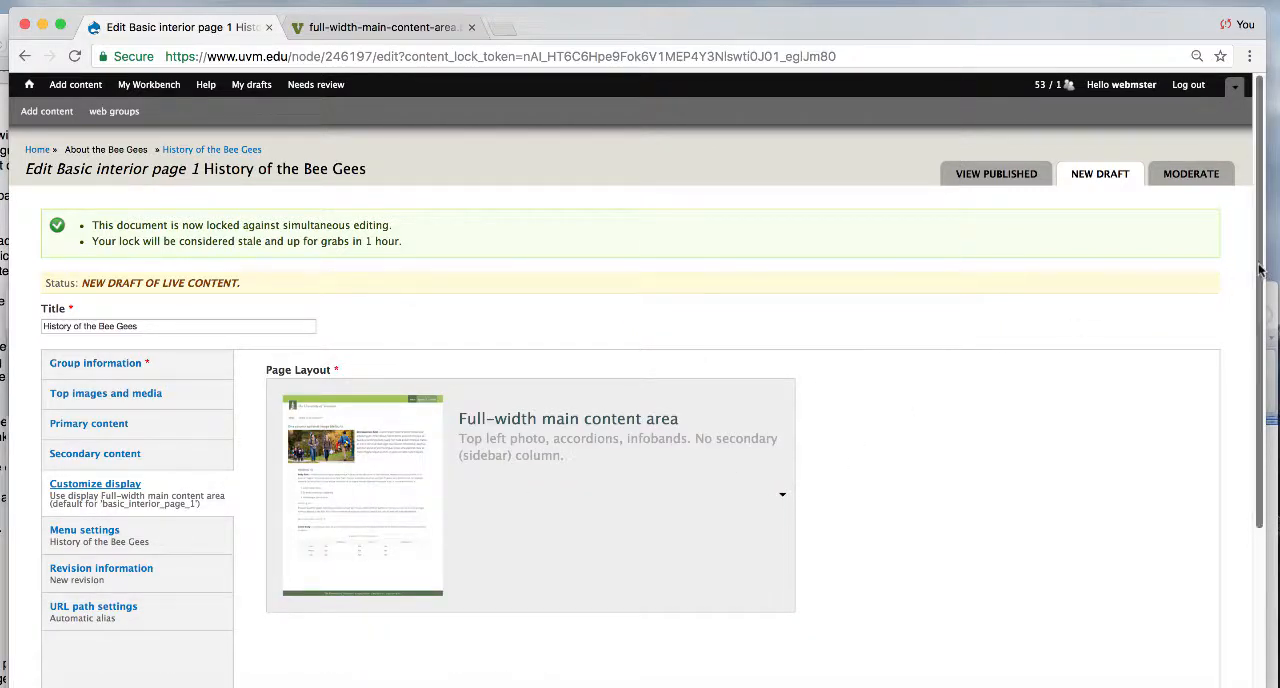
drag(1262, 270, 1237, 380)
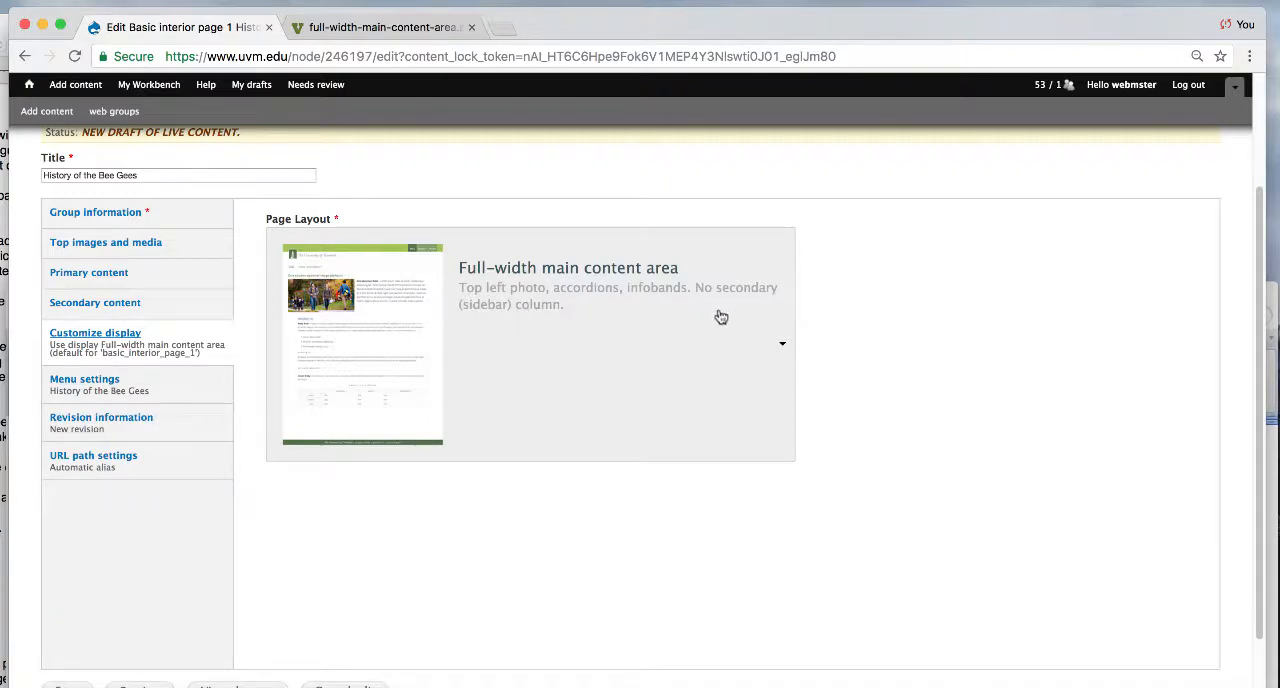
click(512, 380)
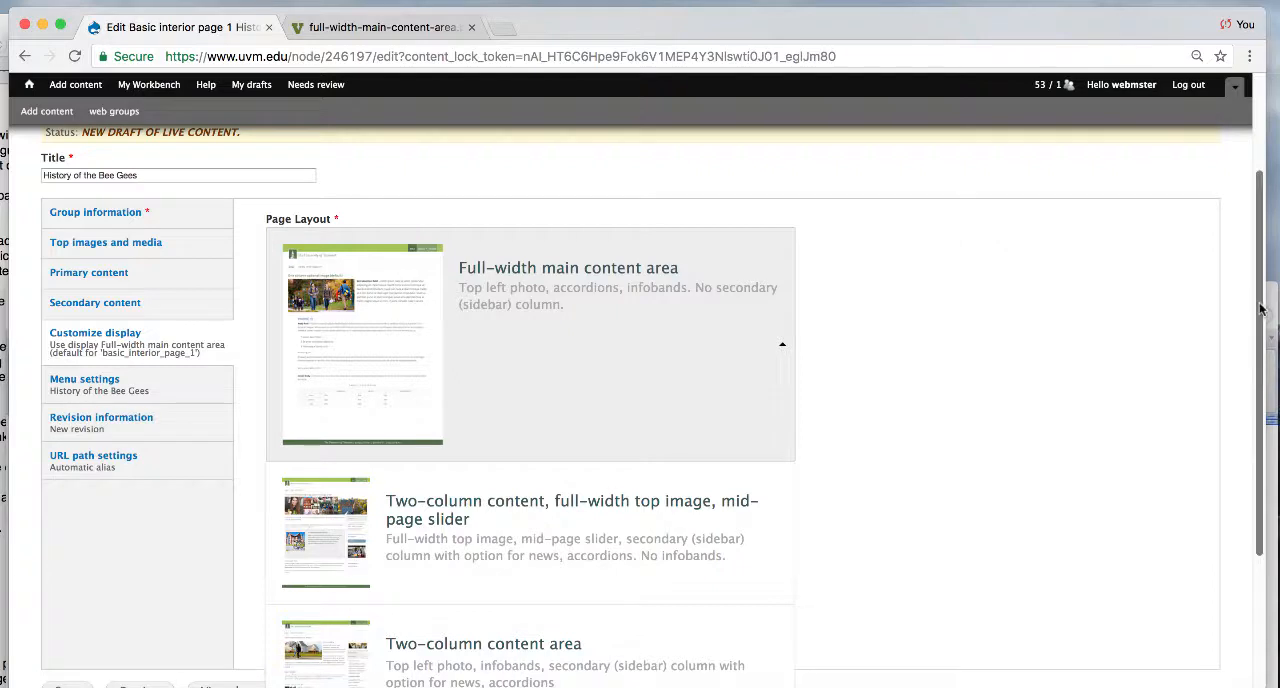
scroll(1261, 310, down, 4)
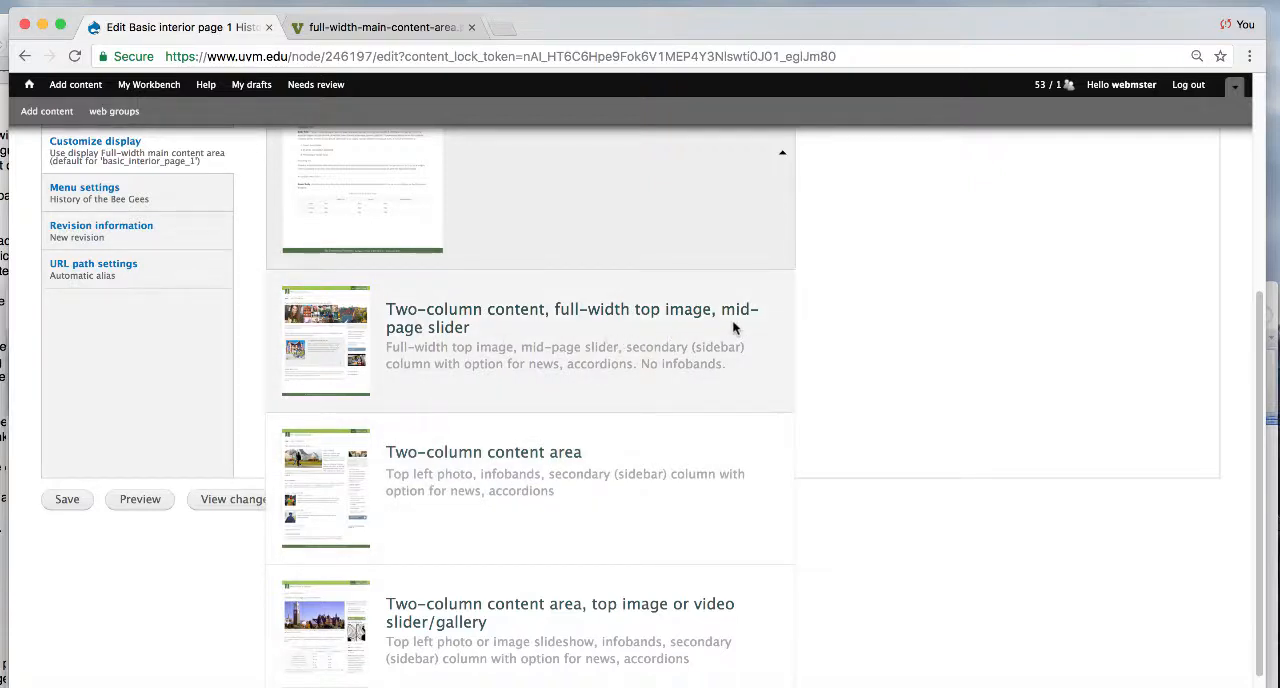
click(508, 525)
click(58, 636)
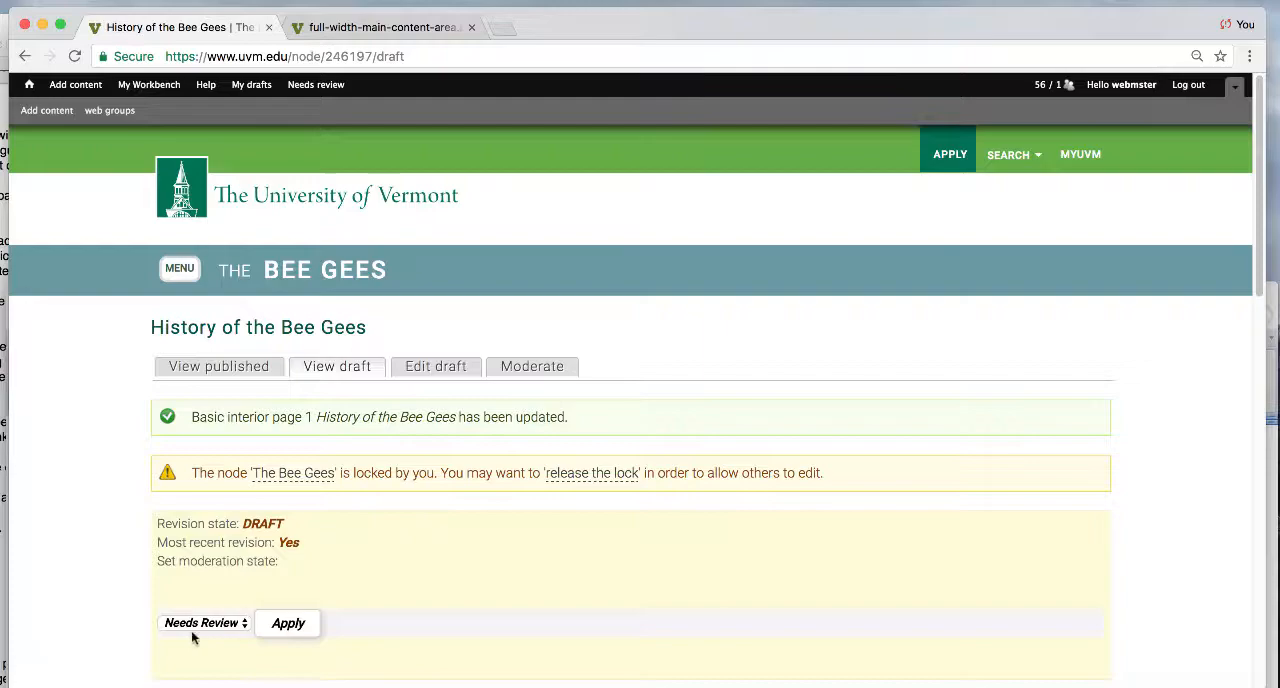
- Set the moderation state of the two-column draft to Published and apply it
click(193, 623)
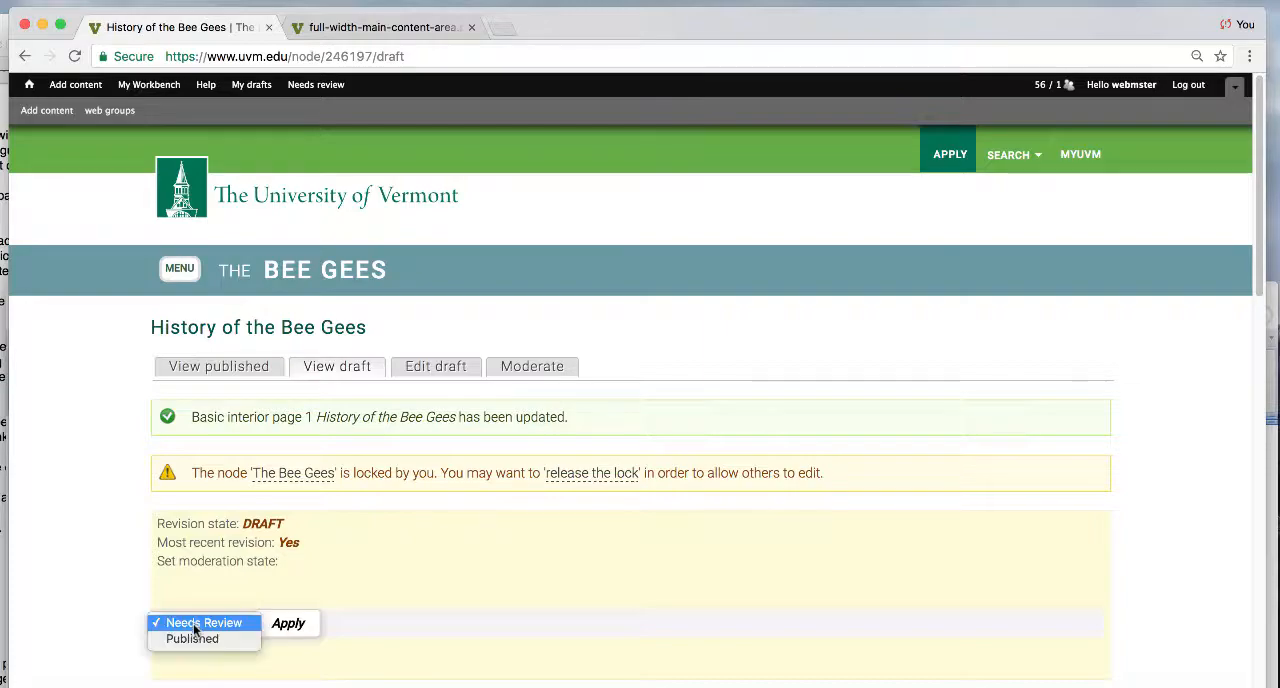
click(192, 638)
click(287, 623)
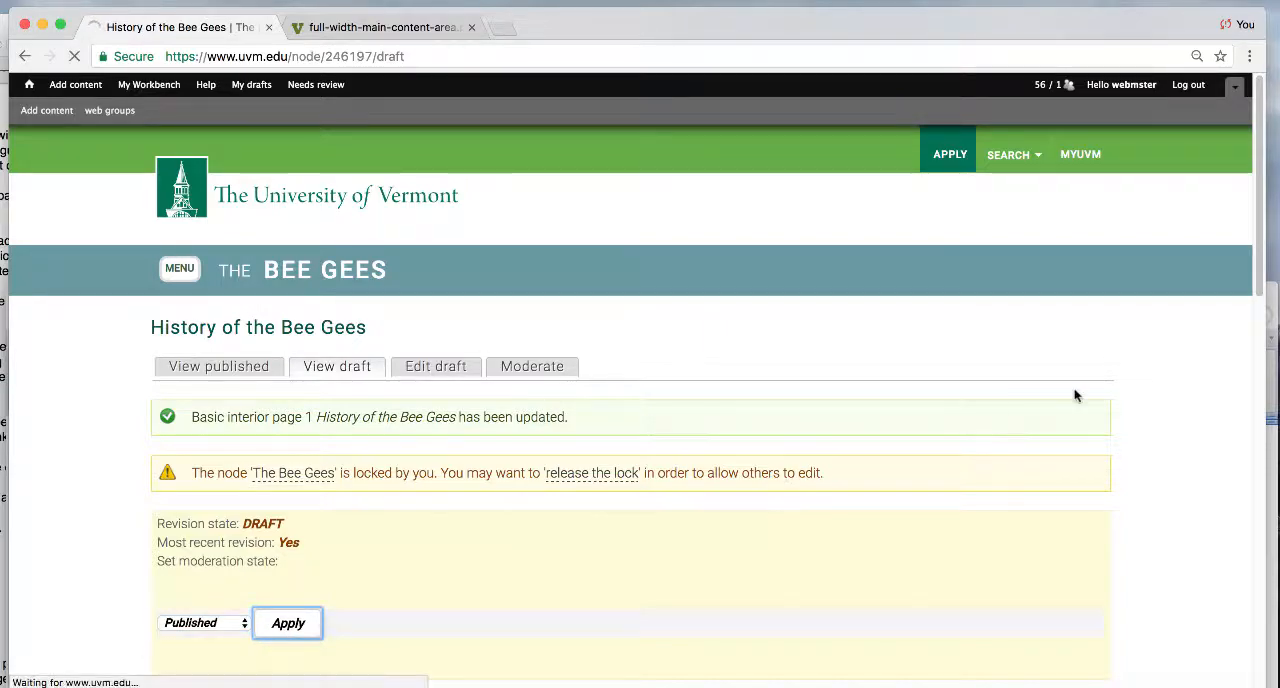
- Review the secondary sidebar column on the published page, expanding and collapsing the "What is this?" accordion
scroll(1257, 232, down, 4)
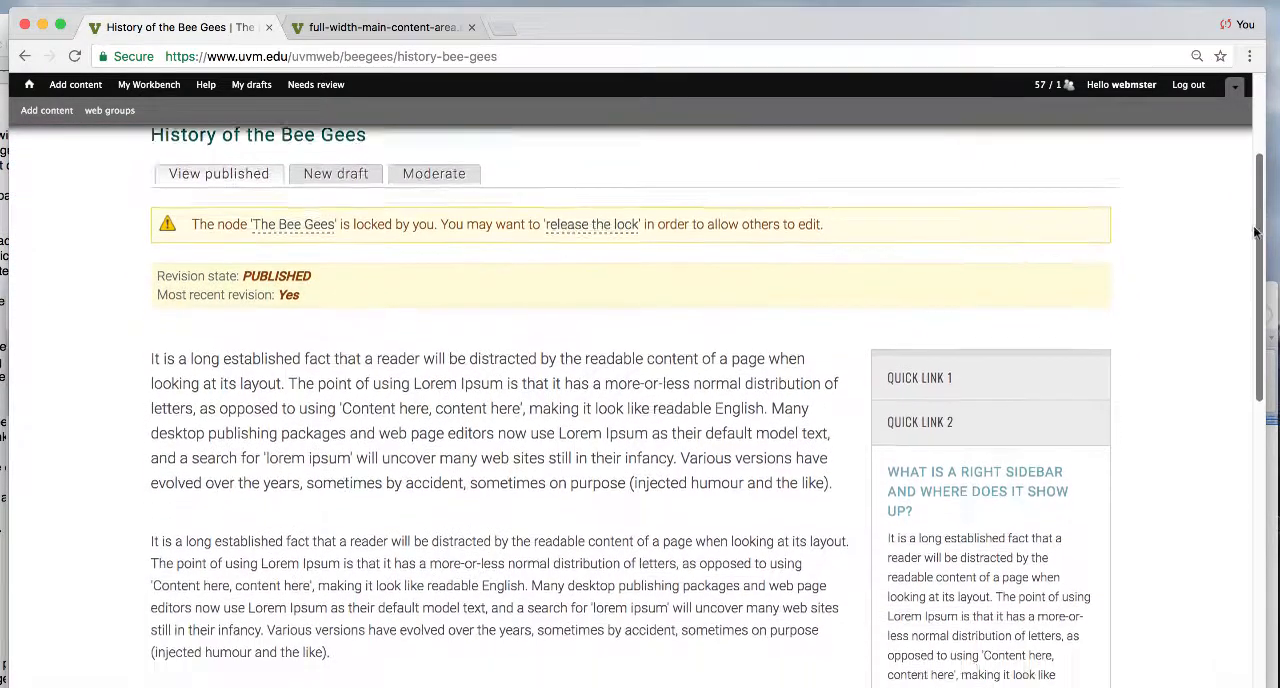
scroll(1257, 232, down, 4)
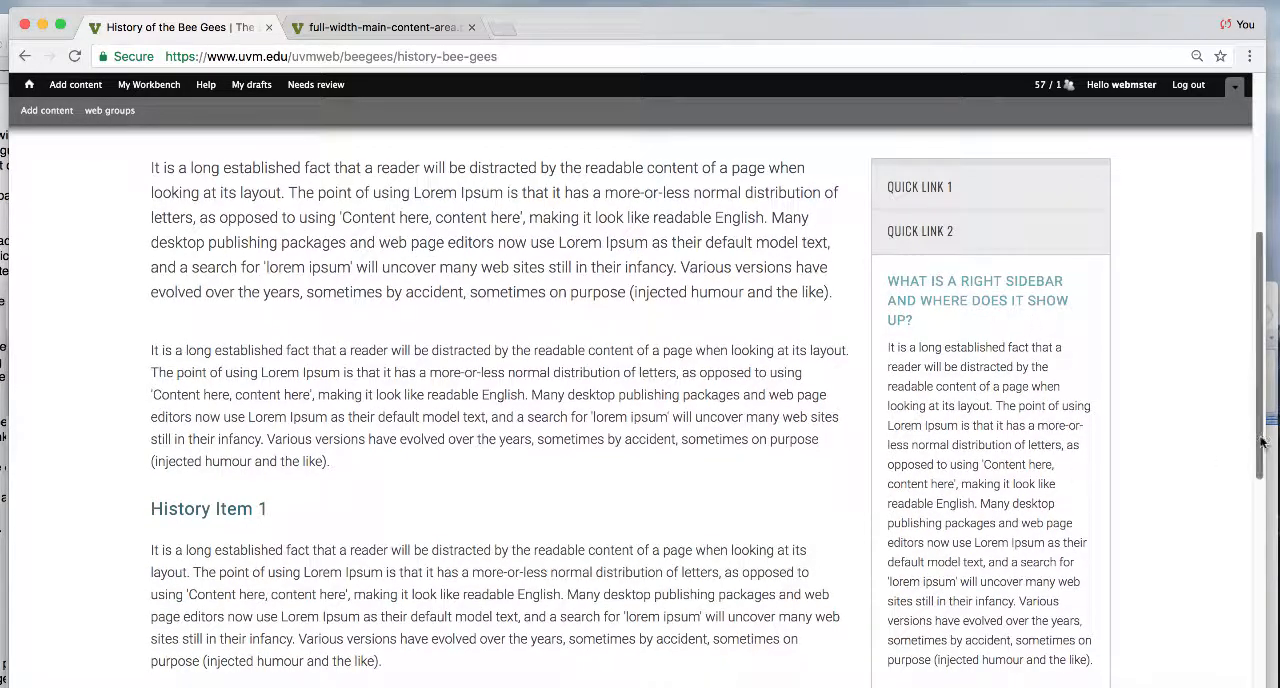
drag(1261, 442, 1252, 567)
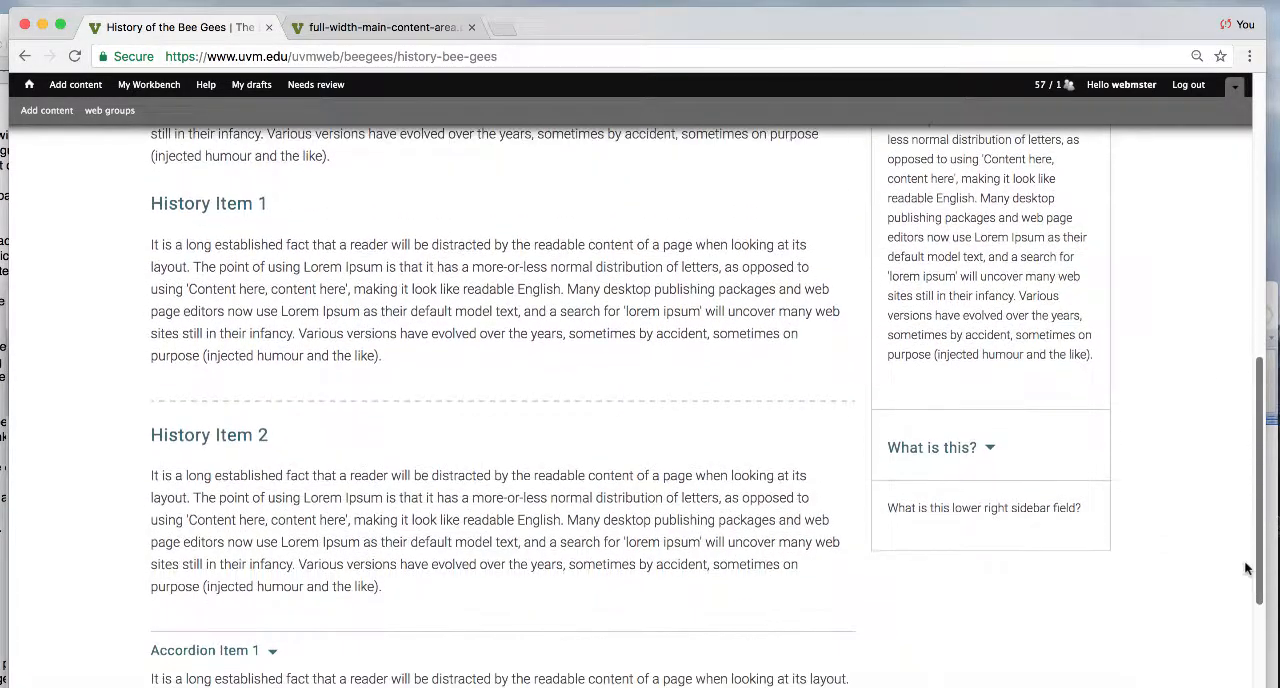
click(955, 451)
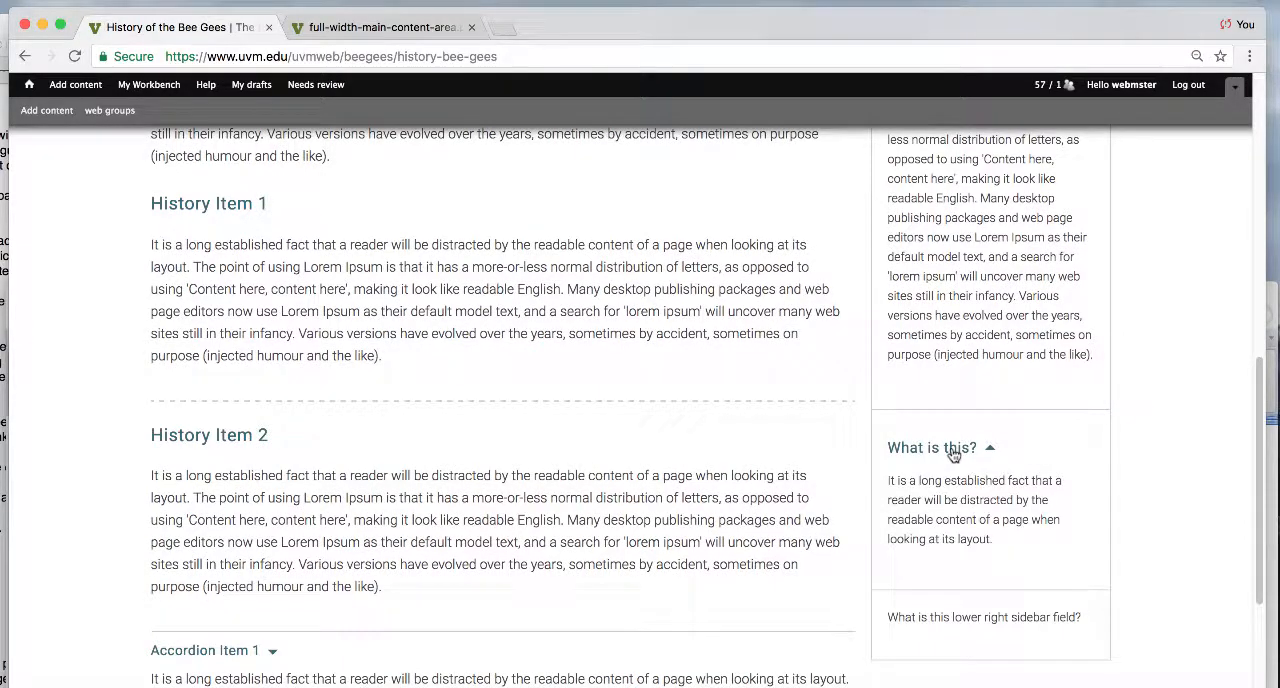
click(955, 451)
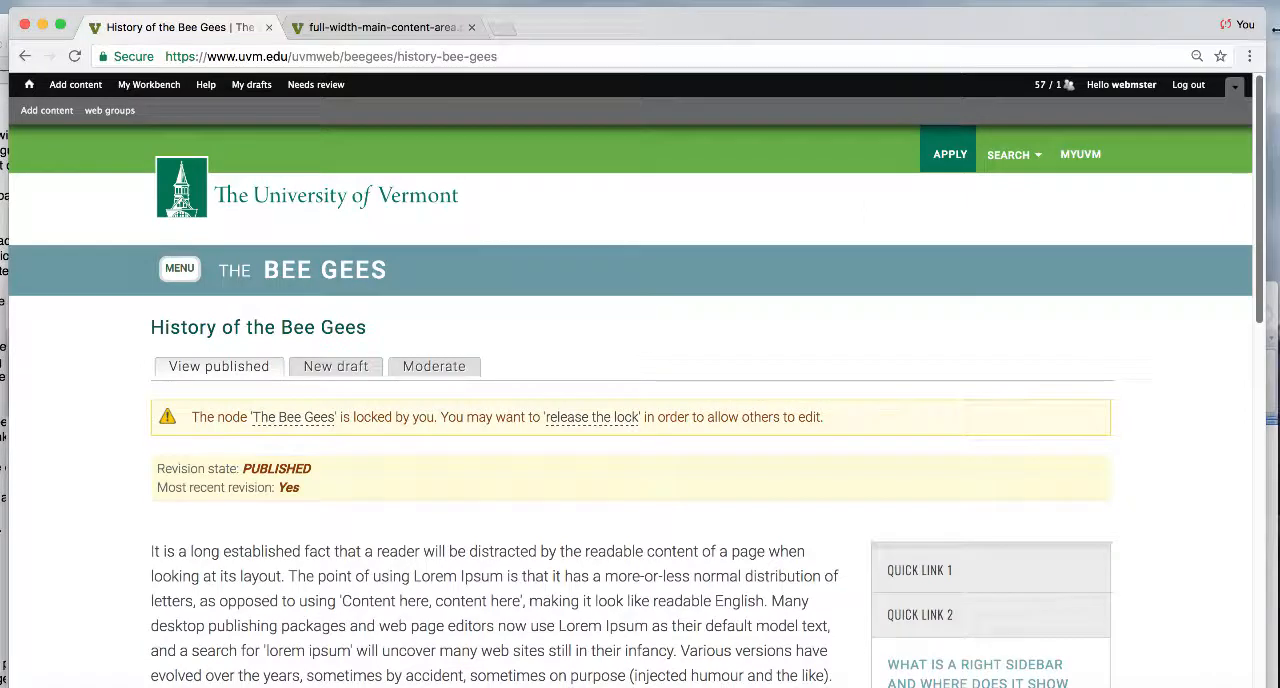
- Create another draft using the "Two-column content, full-width top image, mid-page slider" page layout and save it
click(352, 368)
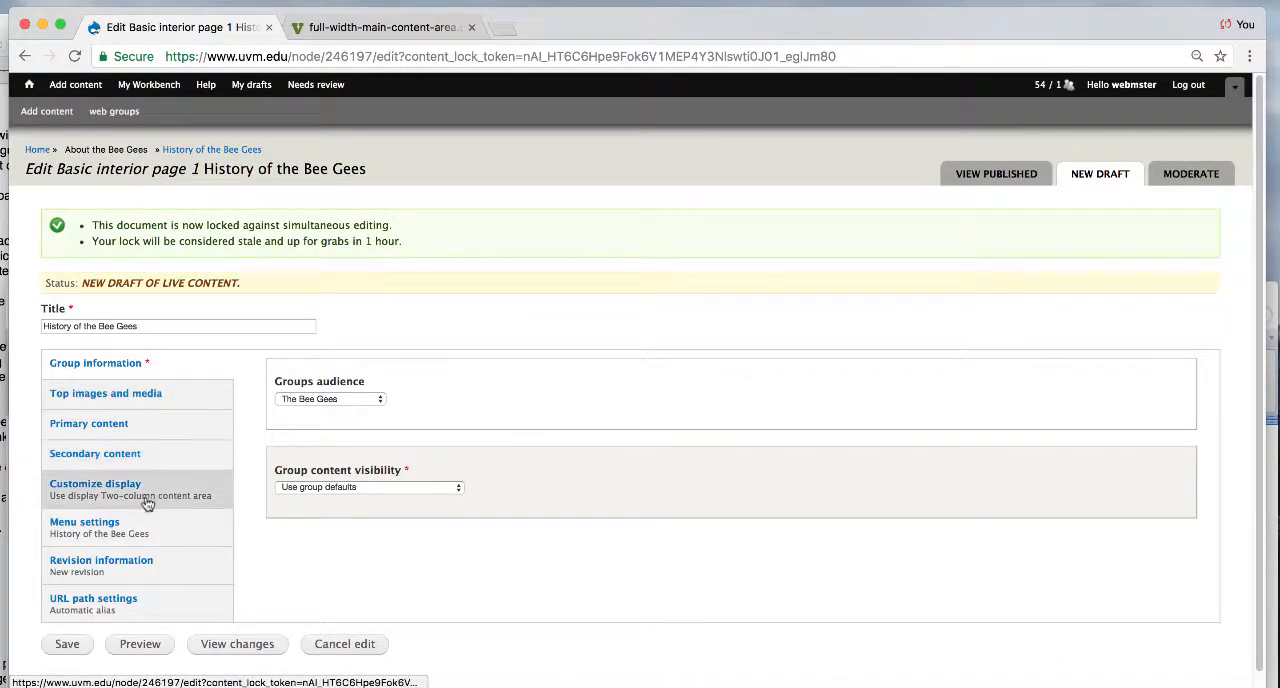
click(147, 503)
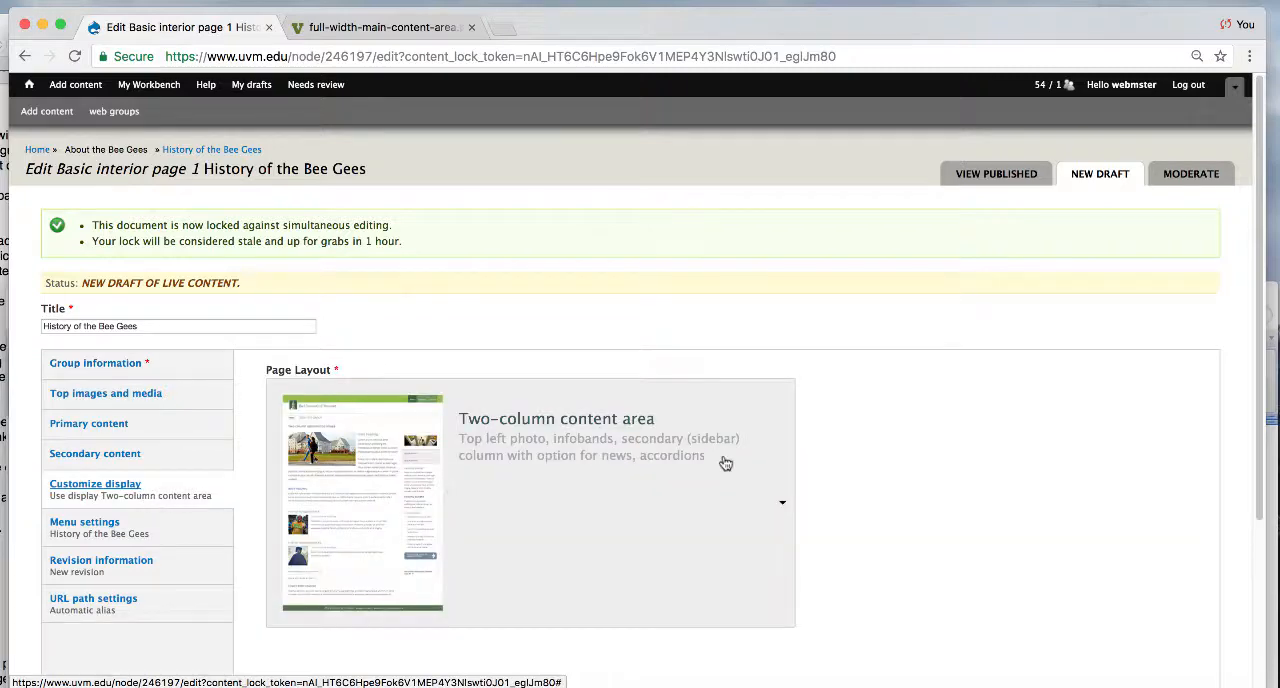
click(779, 498)
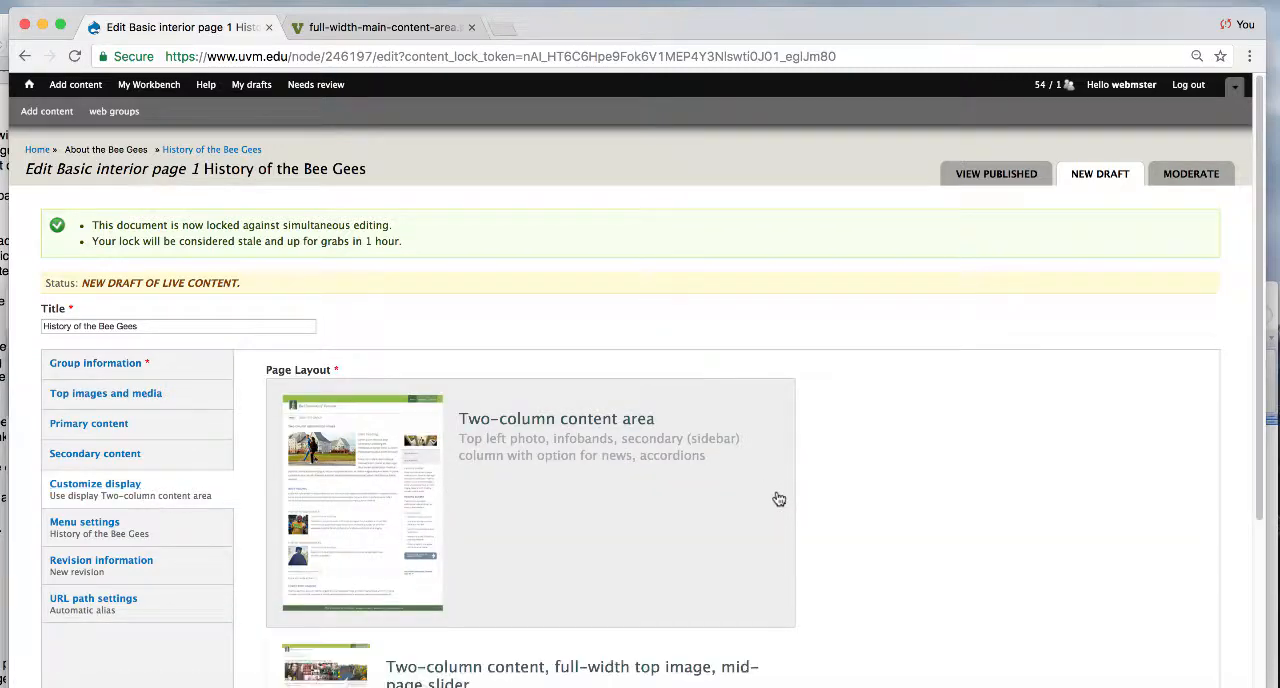
drag(1260, 268, 1234, 415)
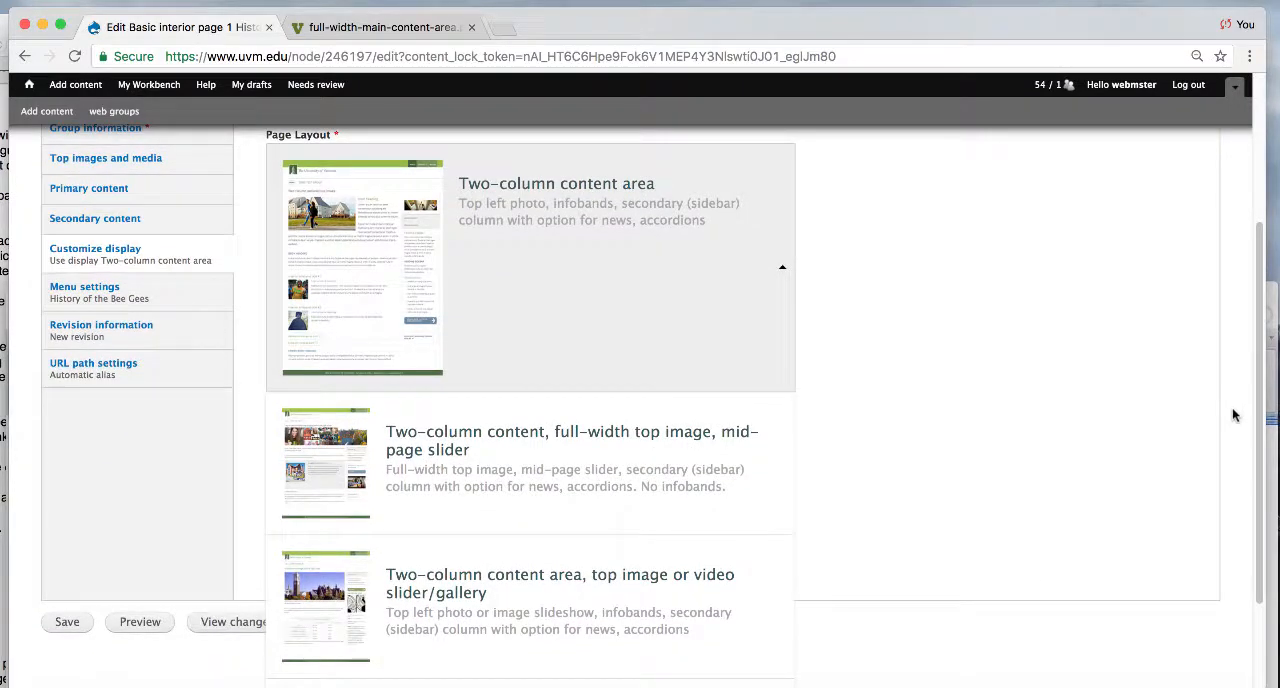
click(630, 453)
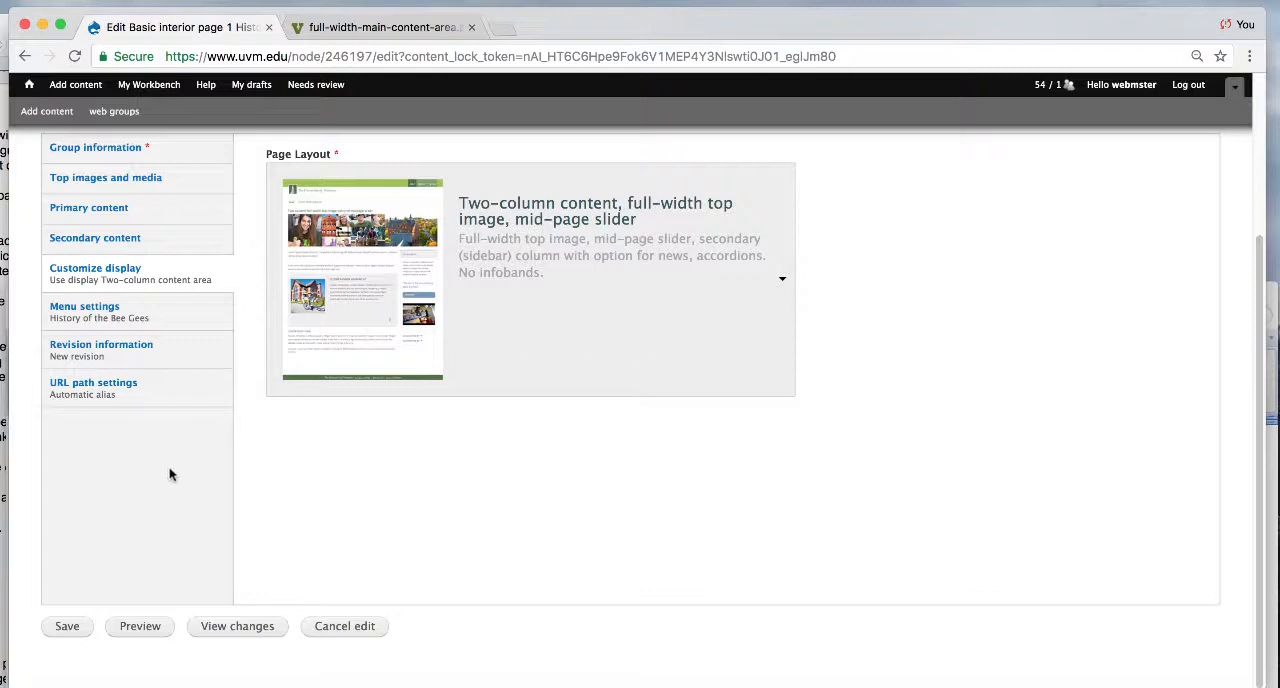
click(57, 632)
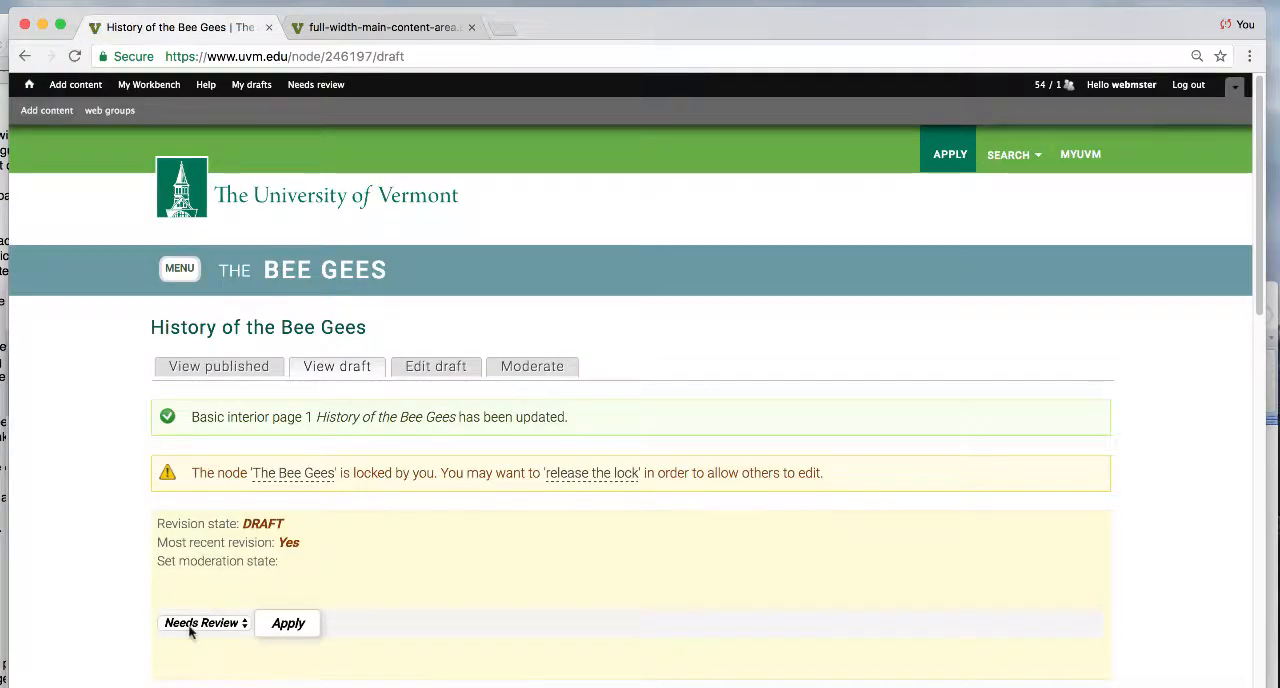
- Set the moderation state of the mid-page slider draft to Published and apply it
click(189, 624)
click(190, 640)
click(286, 623)
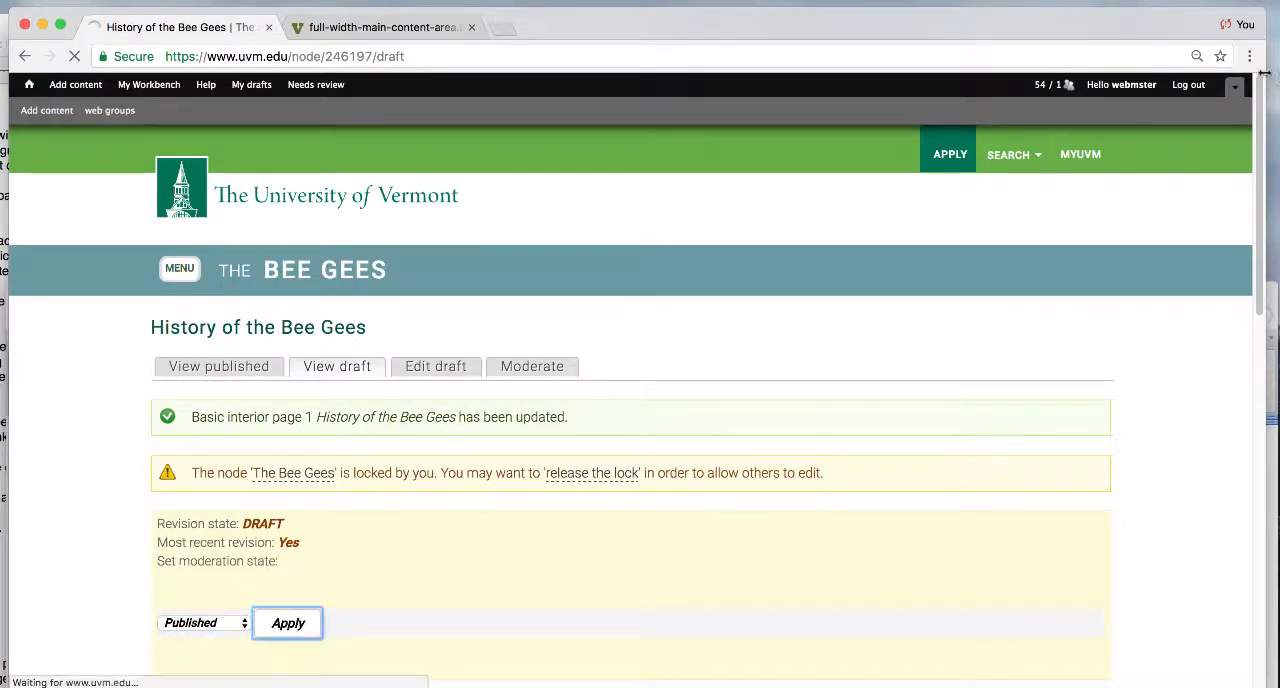
- Review the mid-page slider on the published page, advancing through its history items
drag(1260, 88, 1262, 348)
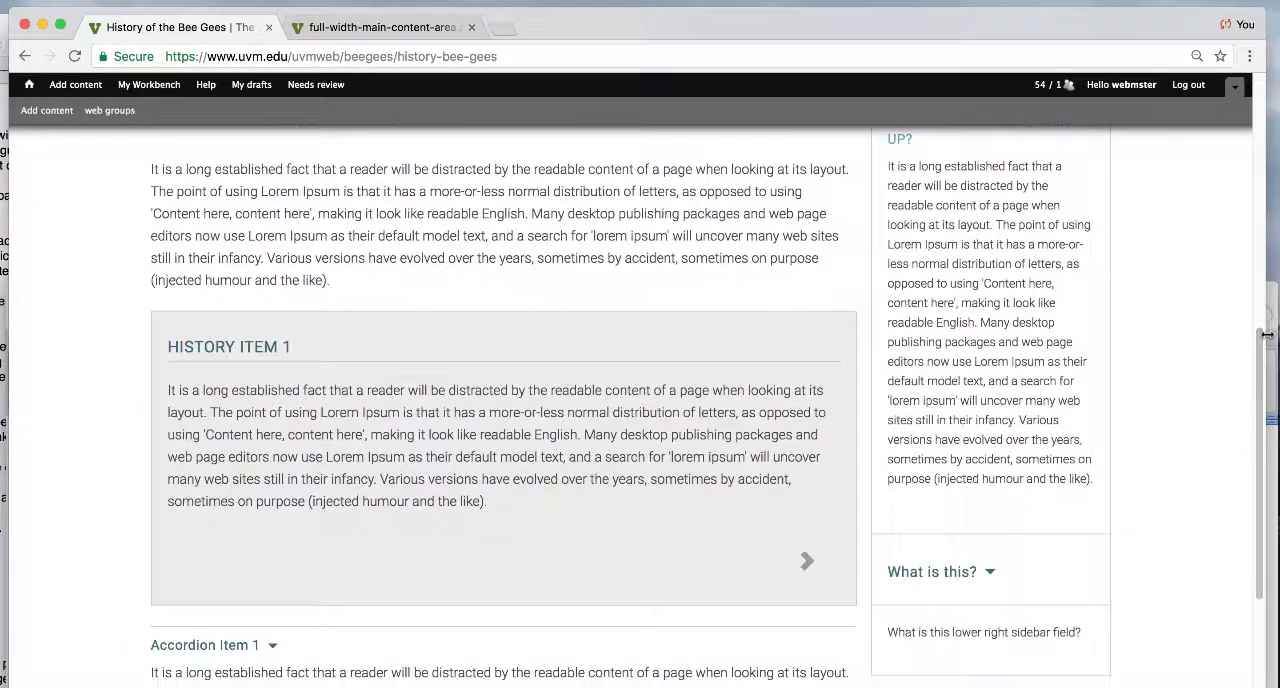
click(809, 564)
scroll(1270, 393, up, 10)
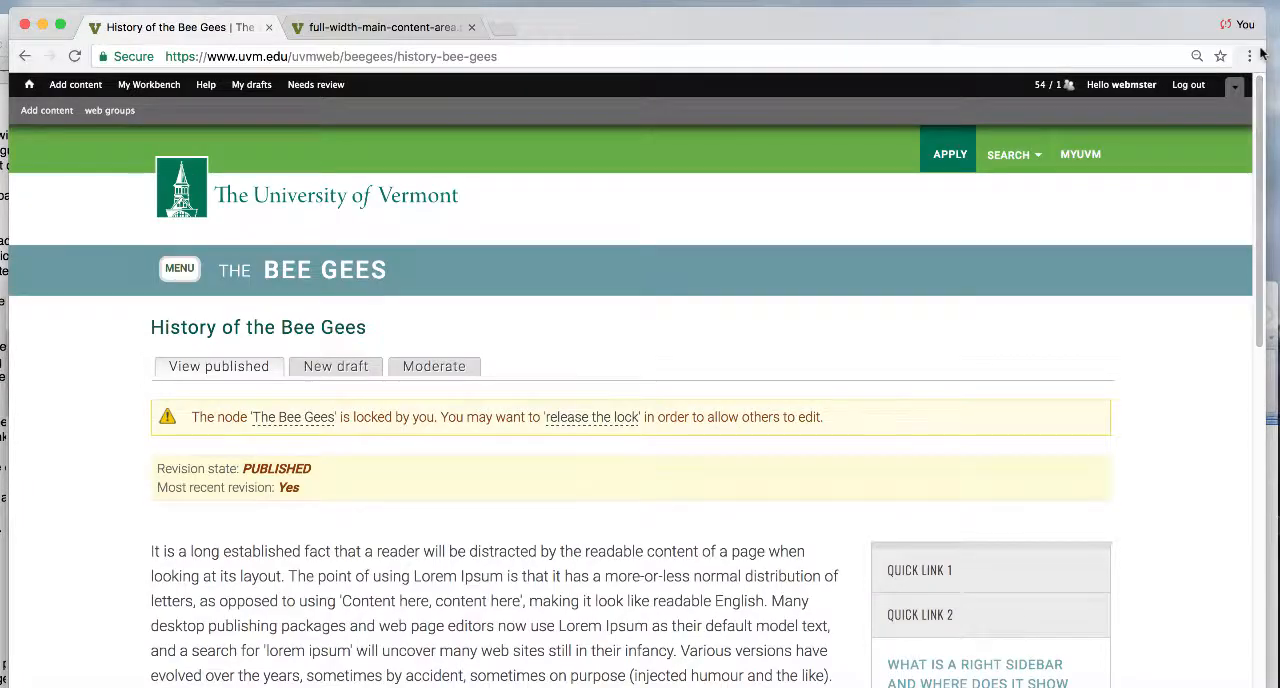
- Open a new draft of the page and look through the available page layouts in its display settings
click(320, 369)
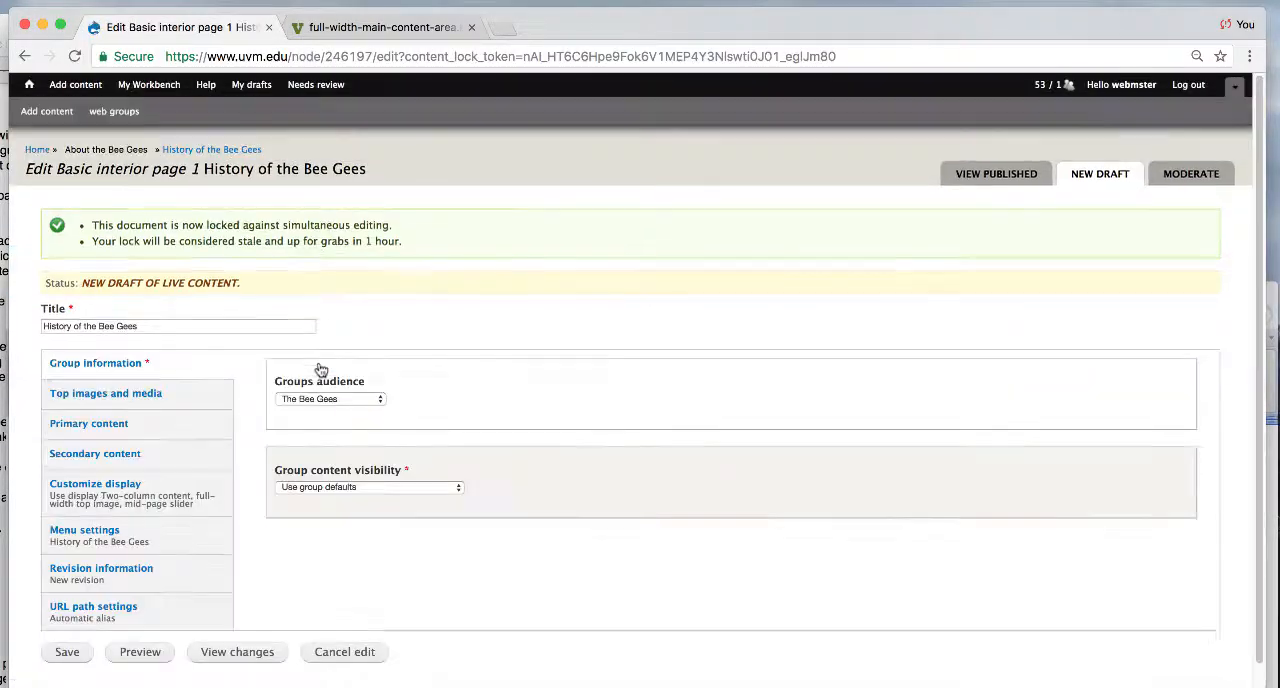
click(118, 486)
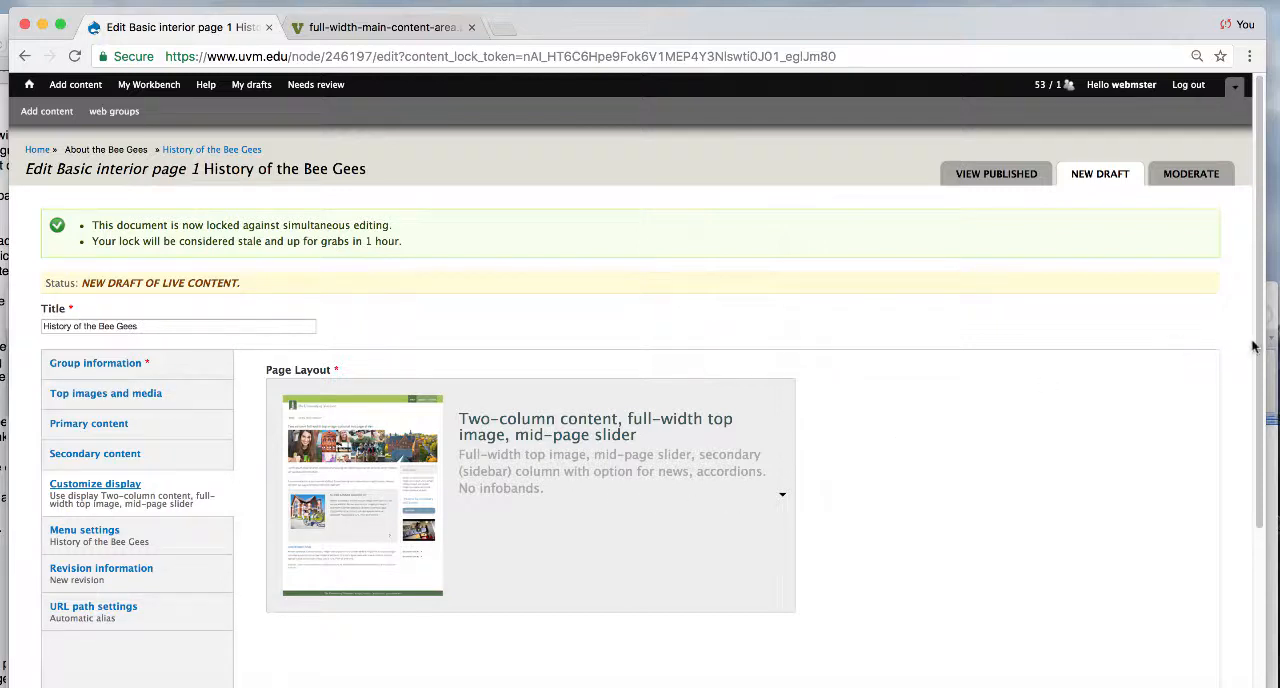
scroll(1260, 373, down, 1)
scroll(1260, 373, down, 3)
click(634, 277)
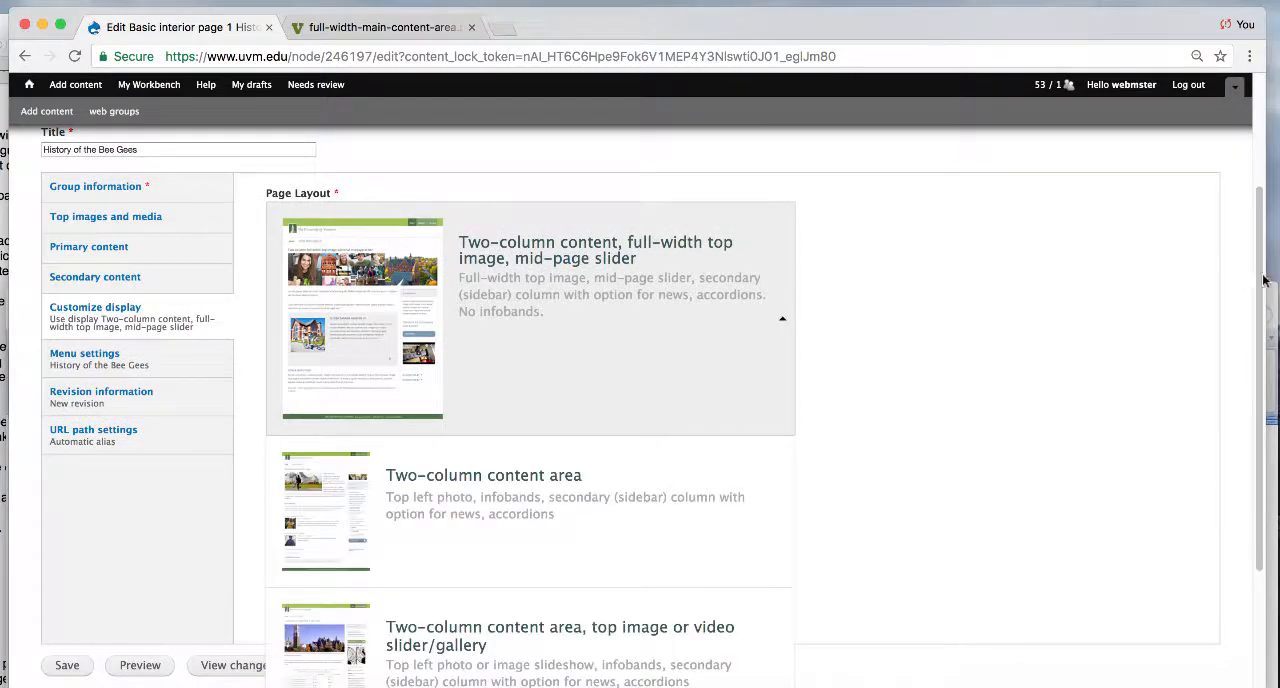
scroll(1255, 350, down, 4)
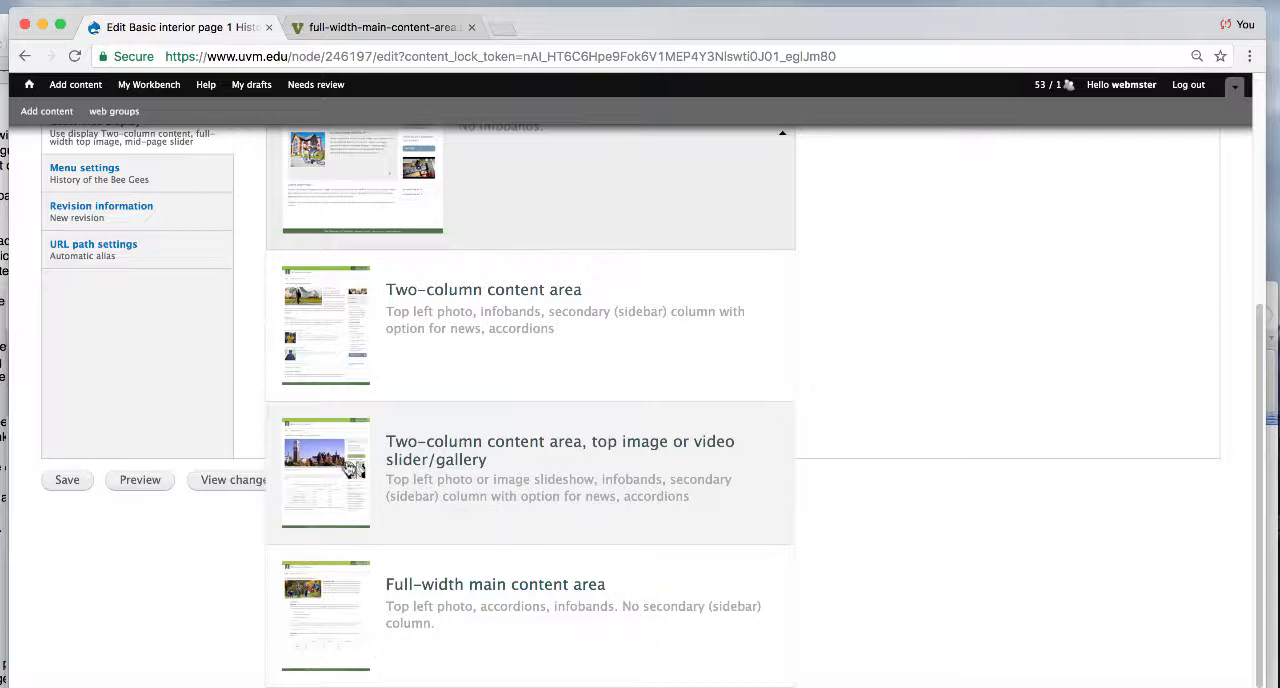
scroll(383, 482, up, 5)
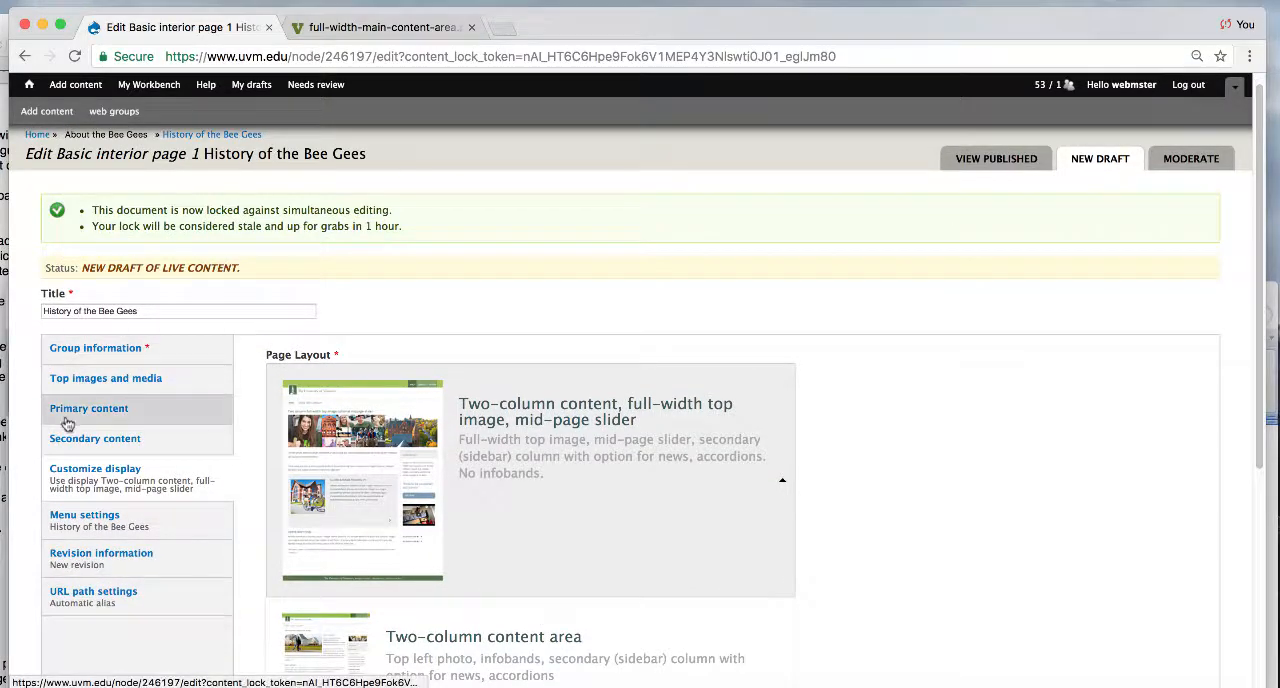
- Review the draft's primary content fields down to the infoband tips, enlarging the History Item 2 description editor
click(96, 421)
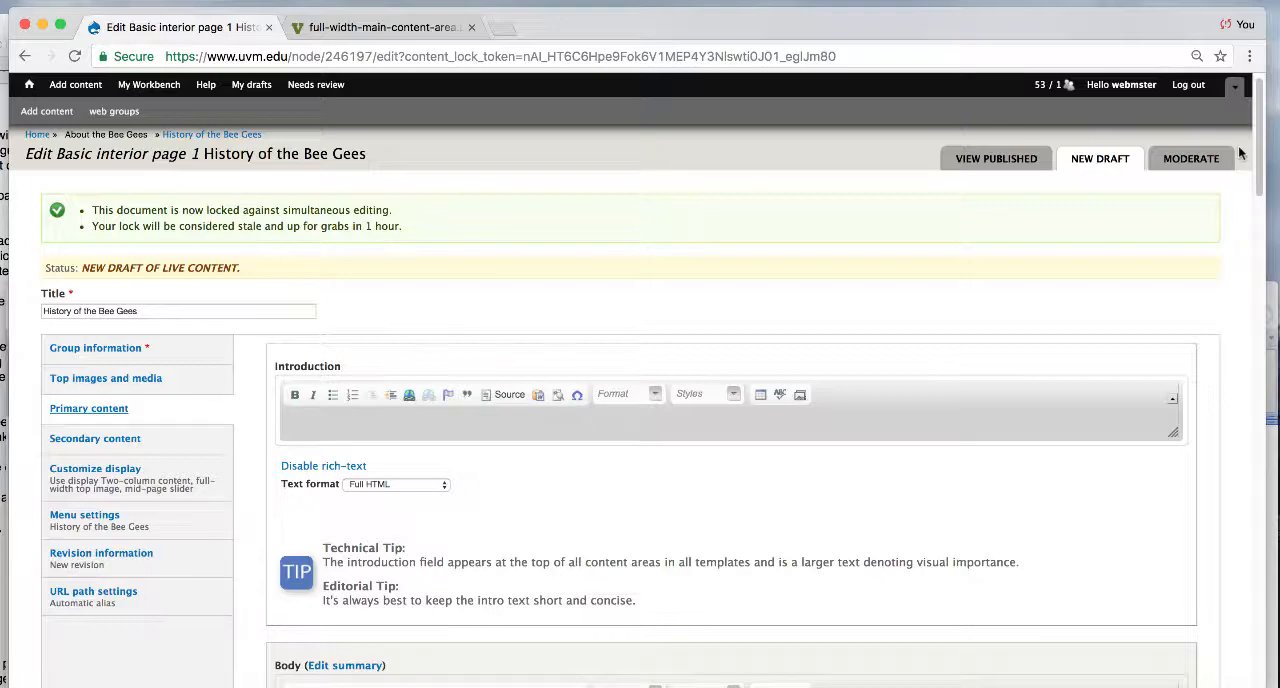
drag(1259, 152, 1258, 247)
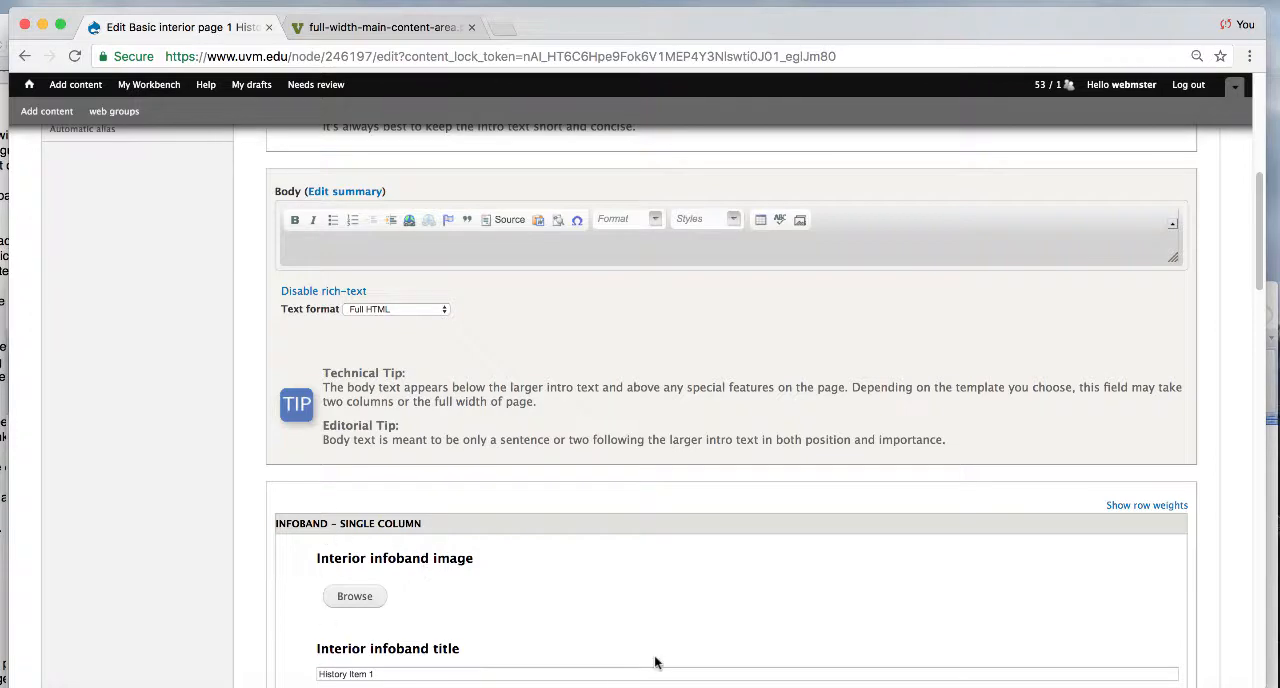
drag(1265, 290, 1260, 412)
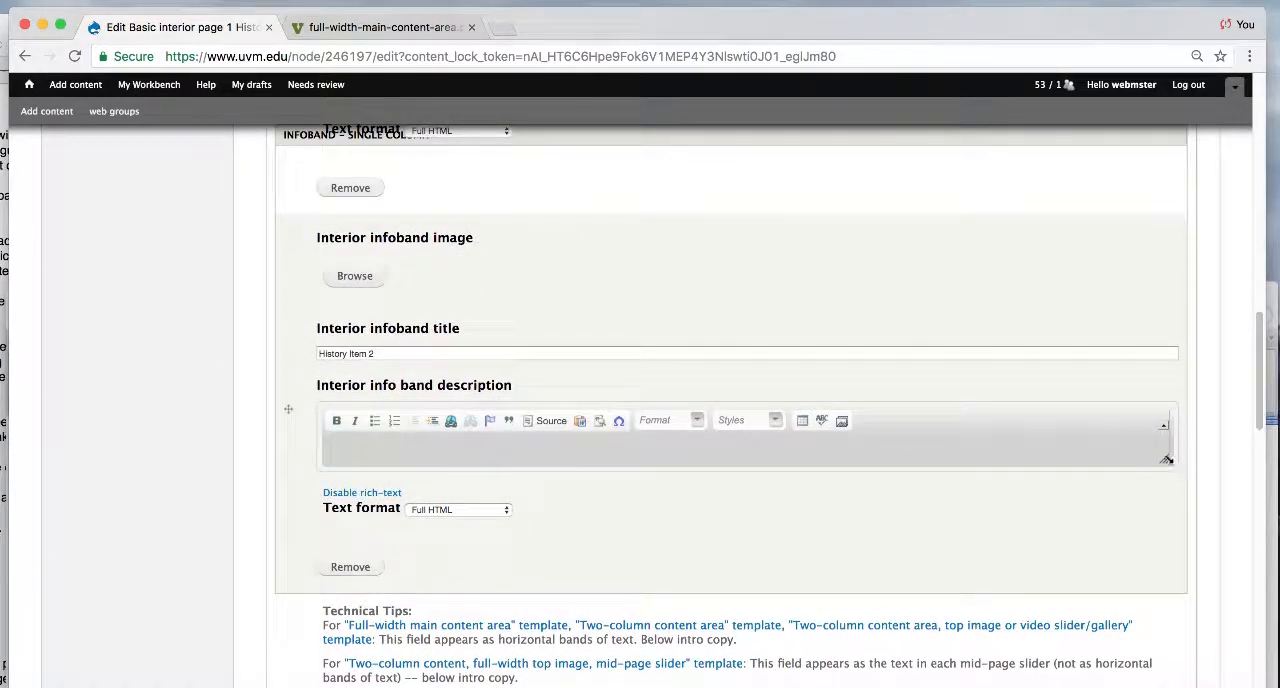
drag(1165, 459, 1161, 514)
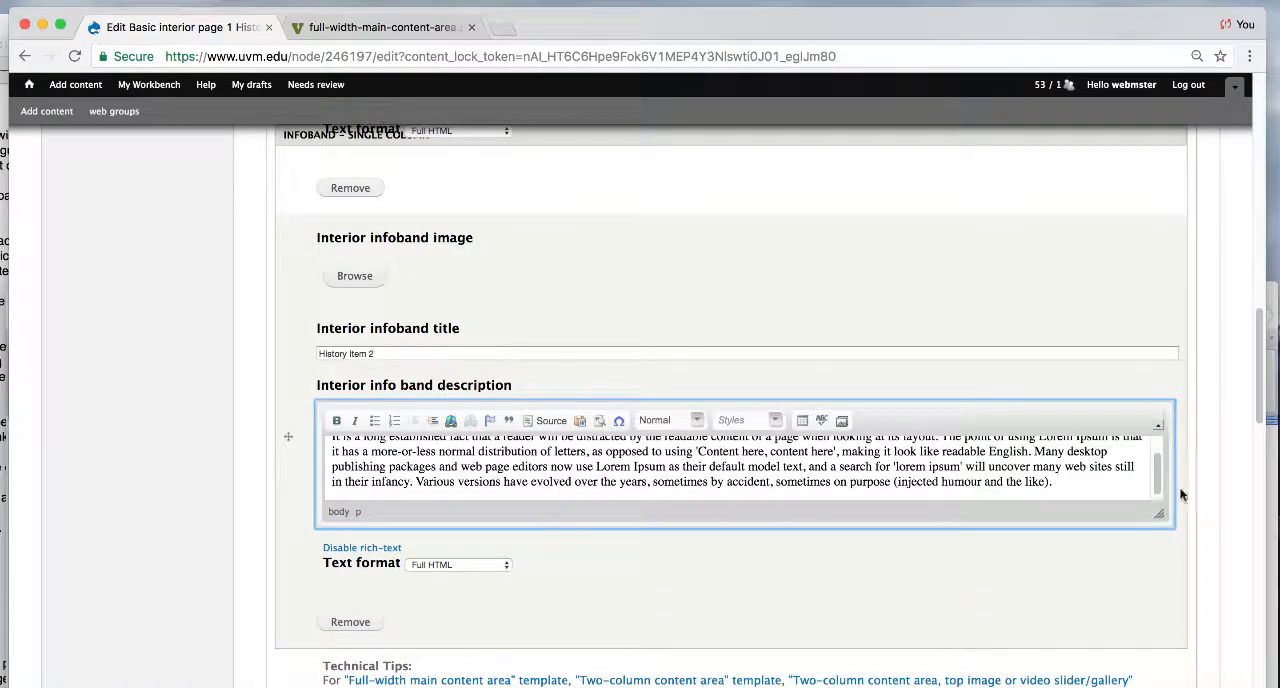
drag(1259, 405, 1249, 449)
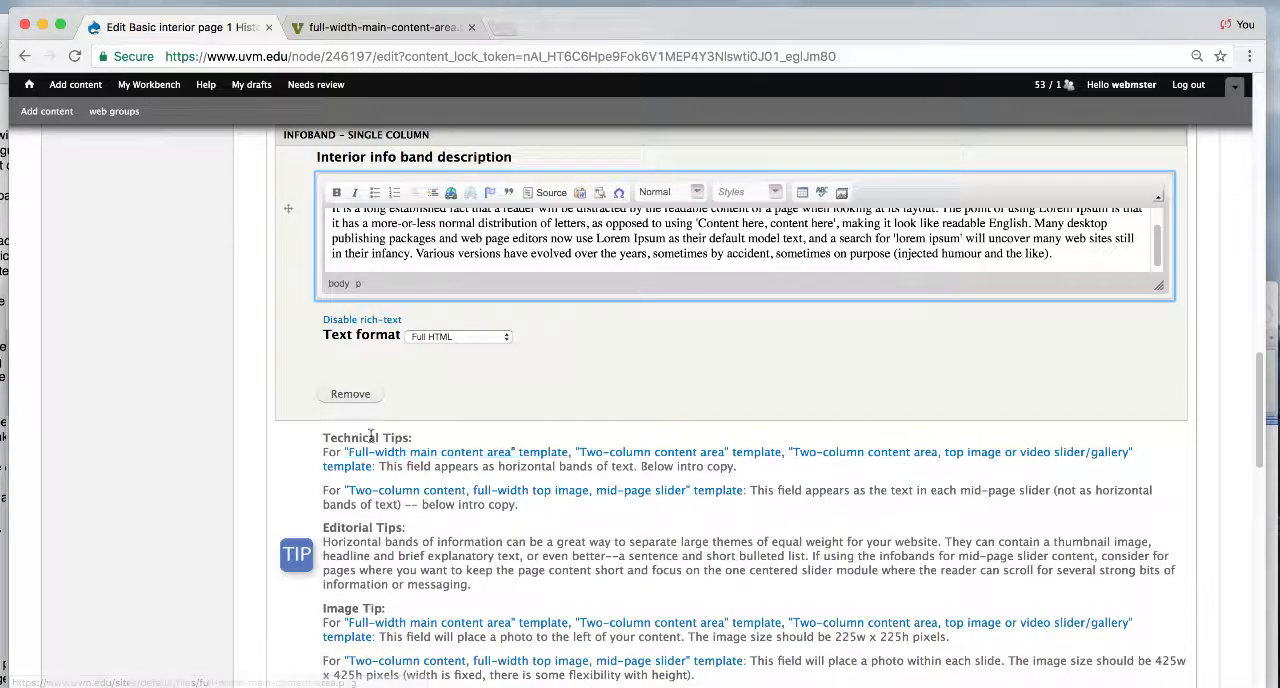